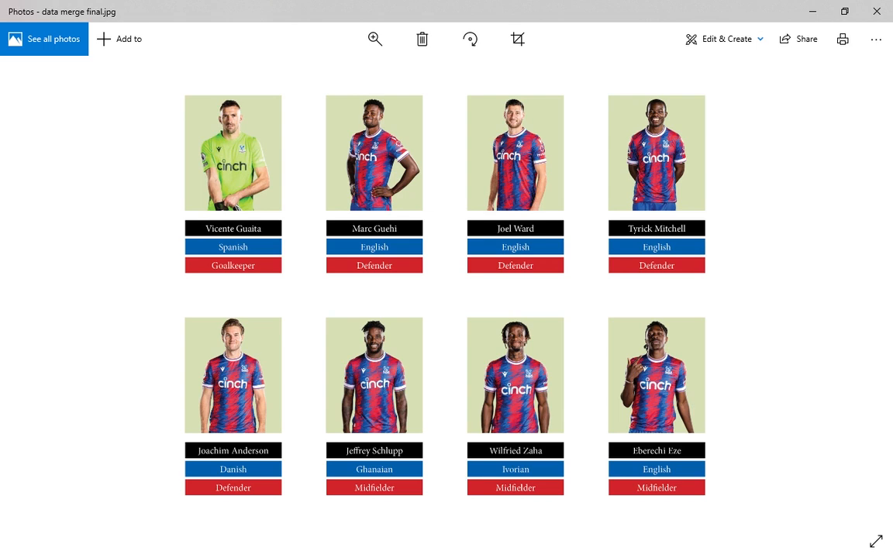
# Switch to Excel with the First-Team_Squad_-_Crystal_Palace_F.C workbook
pyautogui.hotkey('alt', 'Tab')
pyautogui.hotkey('alt', 'Tab')
pyautogui.hotkey('alt', 'Tab')
pyautogui.hotkey('alt', 'Tab')
pyautogui.hotkey('alt', 'Tab')
pyautogui.hotkey('alt', 'Tab')
pyautogui.hotkey('alt', 'Tab')
pyautogui.hotkey('alt', 'Tab')
pyautogui.hotkey('alt', 'Tab')
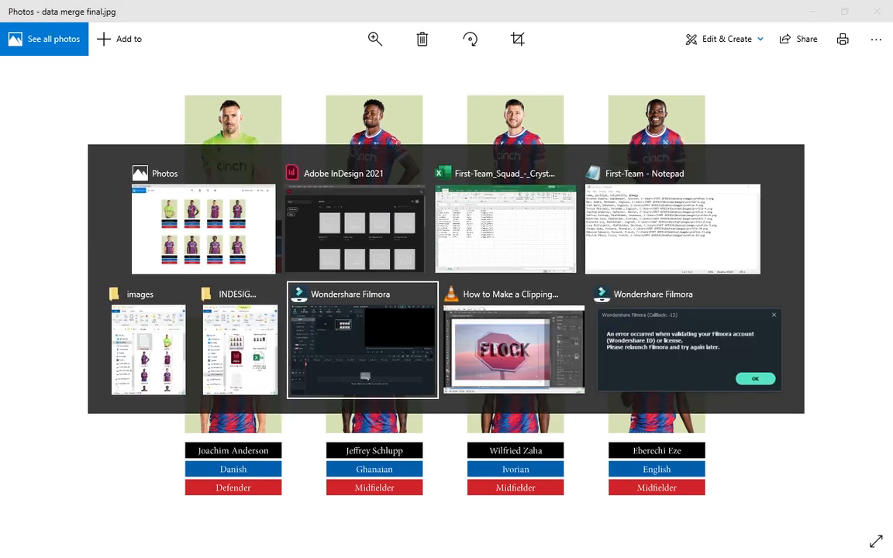
pyautogui.hotkey('alt', 'Tab')
pyautogui.hotkey('alt', 'Tab')
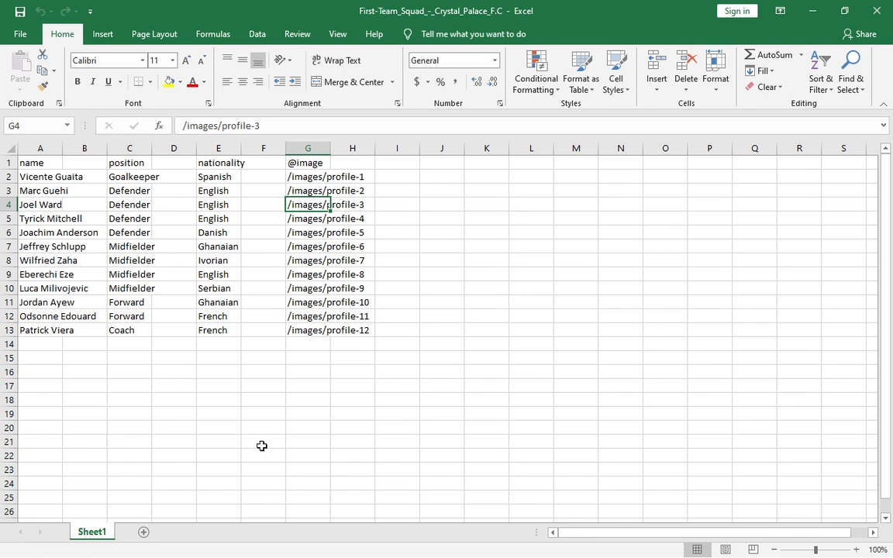
# Delete part of the column header in cell A1 and retype it as name
pyautogui.click(31, 163)
pyautogui.doubleClick(42, 164)
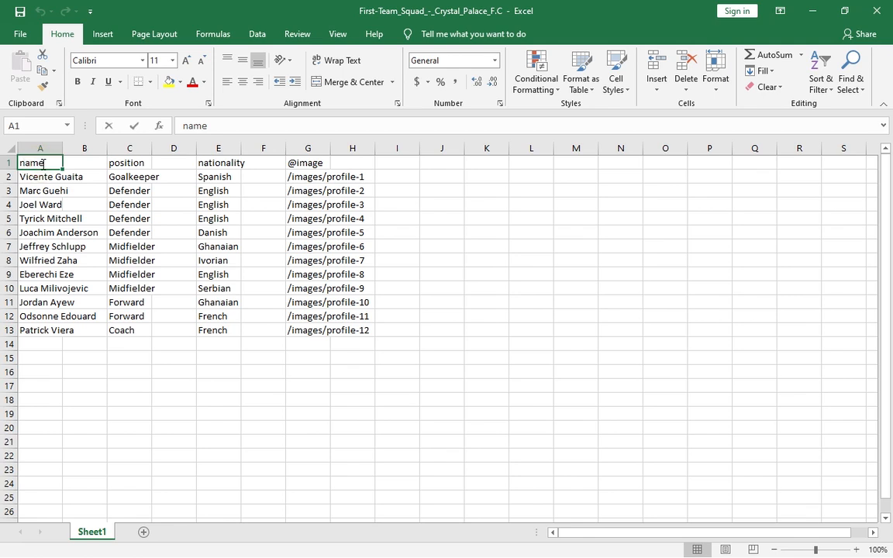
pyautogui.press('BackSpace')
pyautogui.press('BackSpace')
pyautogui.press('BackSpace')
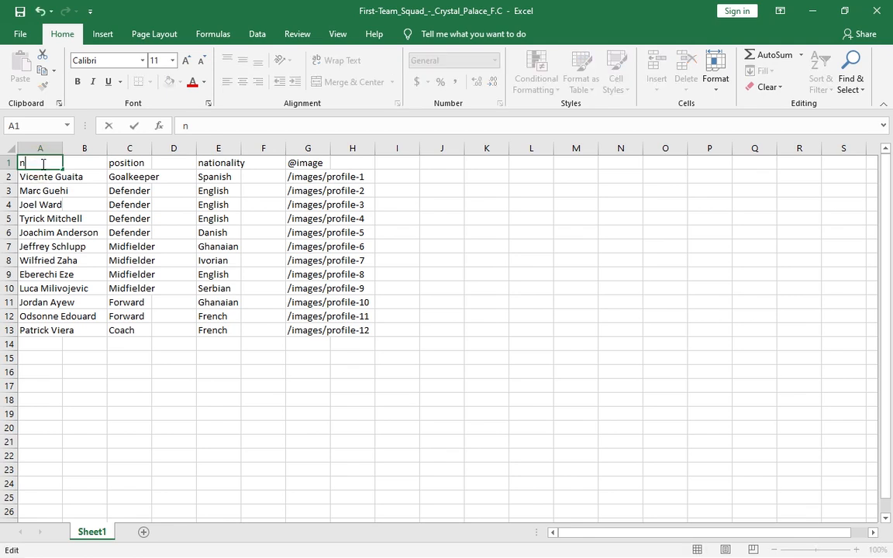
pyautogui.write('ame')
# Shorten the position header in cell C1 to posi and undo the deletion
pyautogui.click(121, 160)
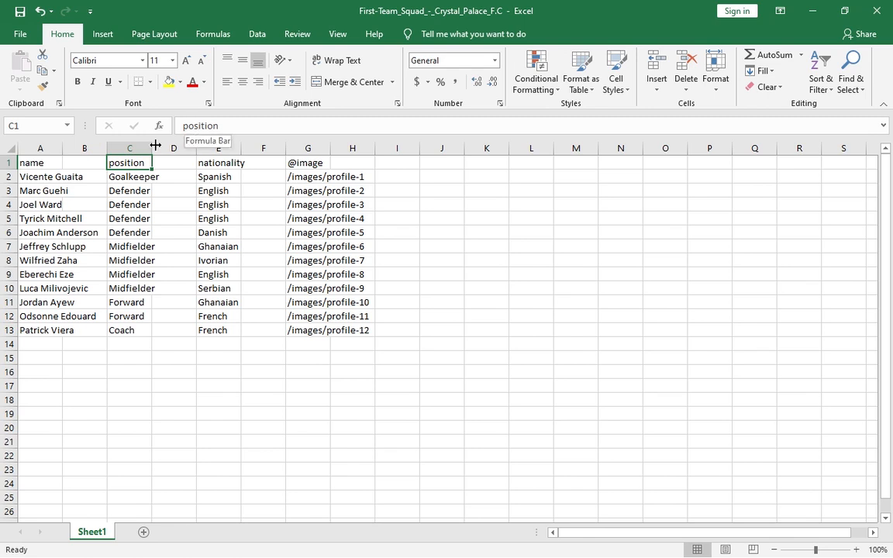
pyautogui.click(219, 125)
pyautogui.click(218, 126)
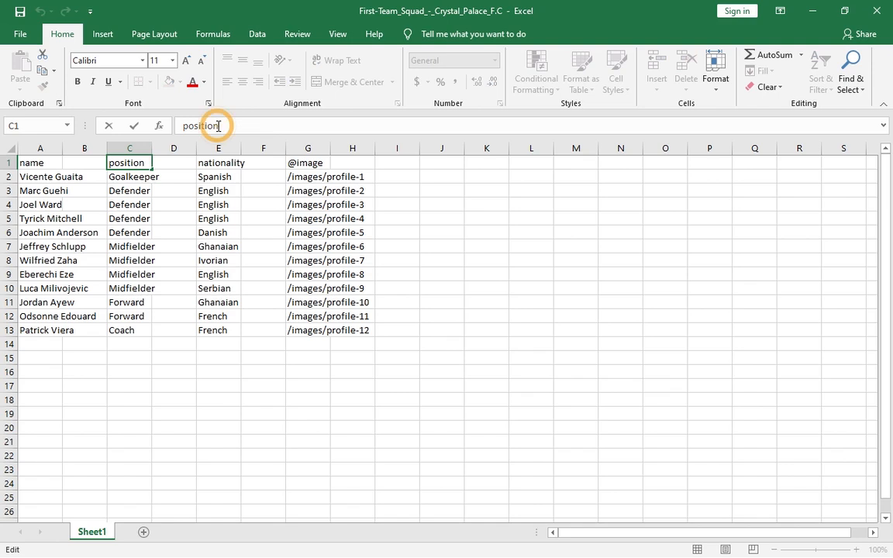
pyautogui.press('BackSpace')
pyautogui.press('BackSpace')
pyautogui.press('BackSpace')
pyautogui.press('BackSpace')
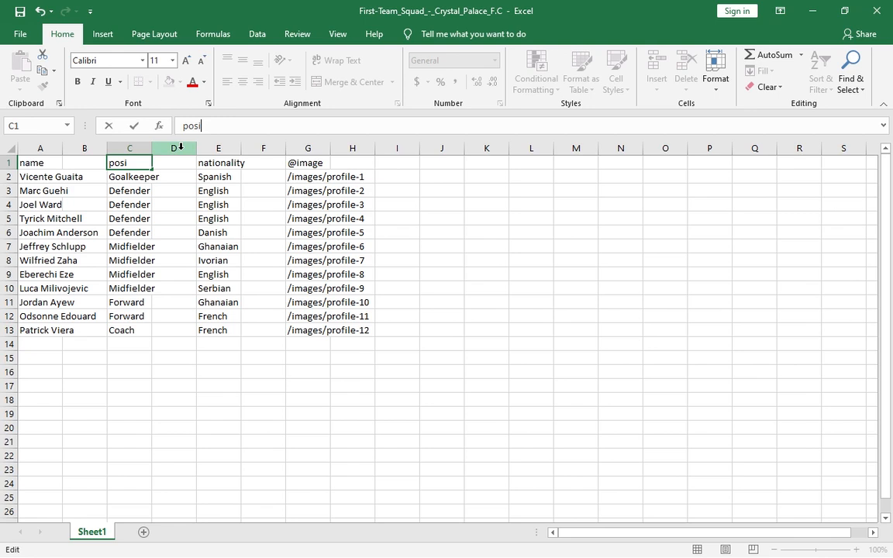
pyautogui.hotkey('ctrl', 'z')
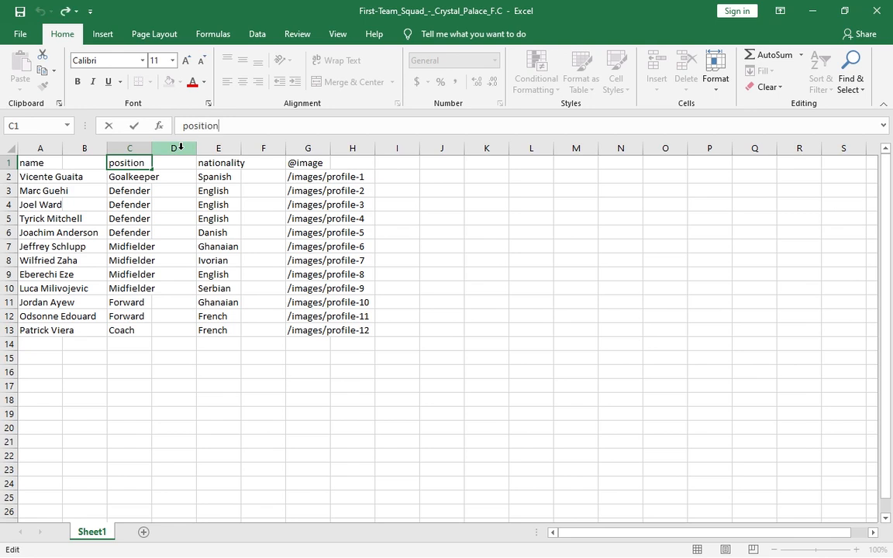
pyautogui.click(226, 166)
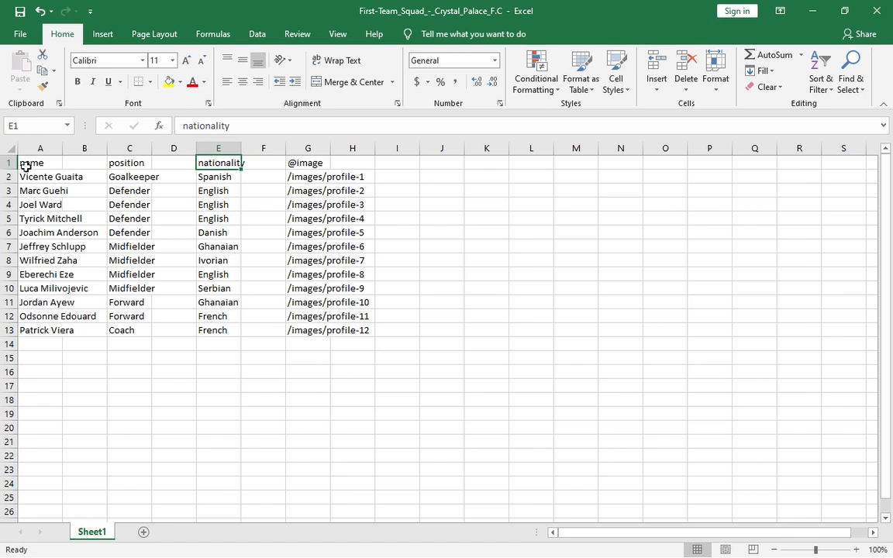
# Rename the column header in cell A1 to last_name, with an underscore instead of a space
pyautogui.click(21, 163)
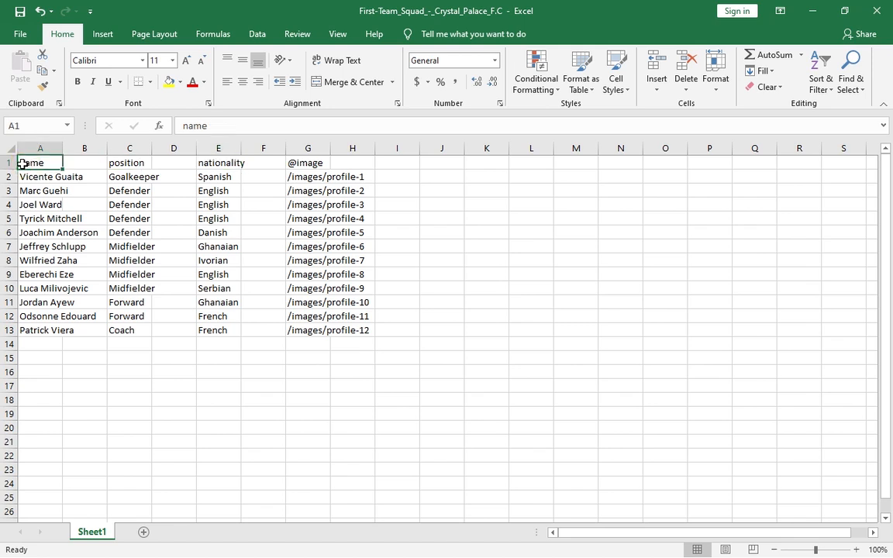
pyautogui.doubleClick(22, 163)
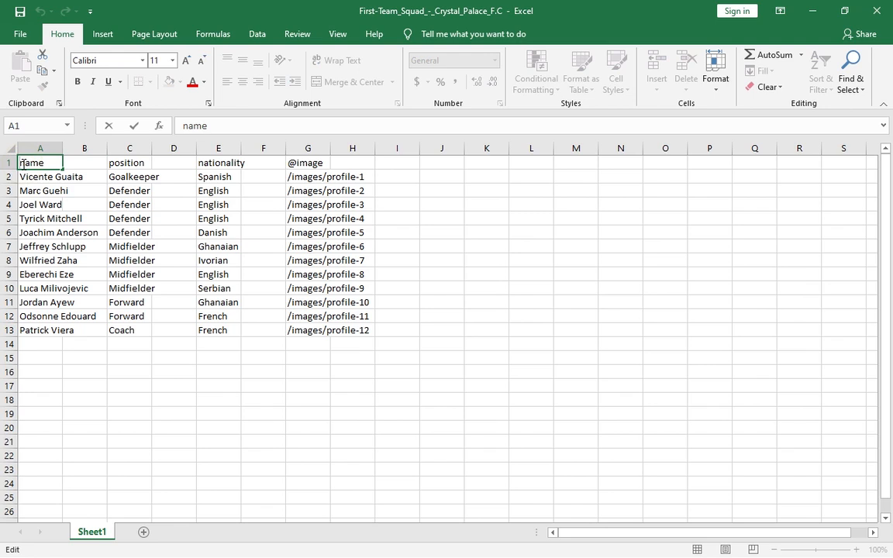
pyautogui.write('laasd')
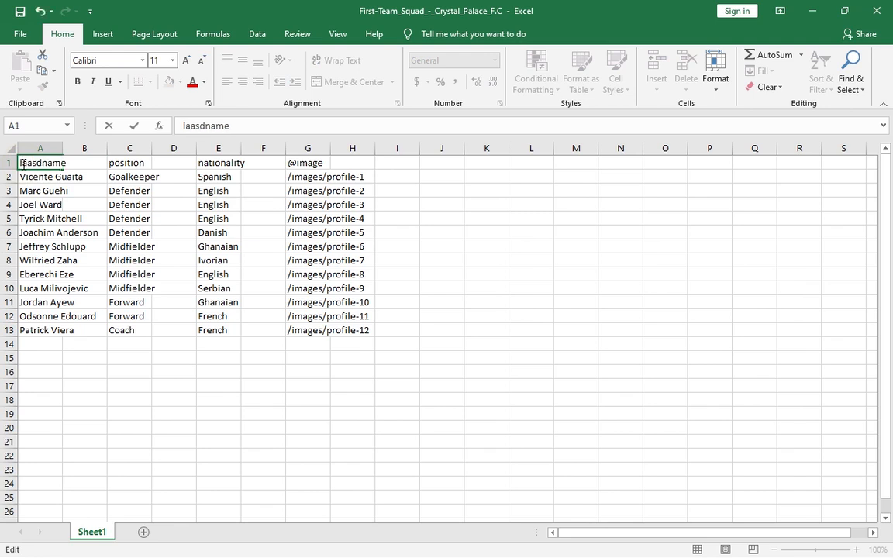
pyautogui.press('BackSpace')
pyautogui.write('t_-')
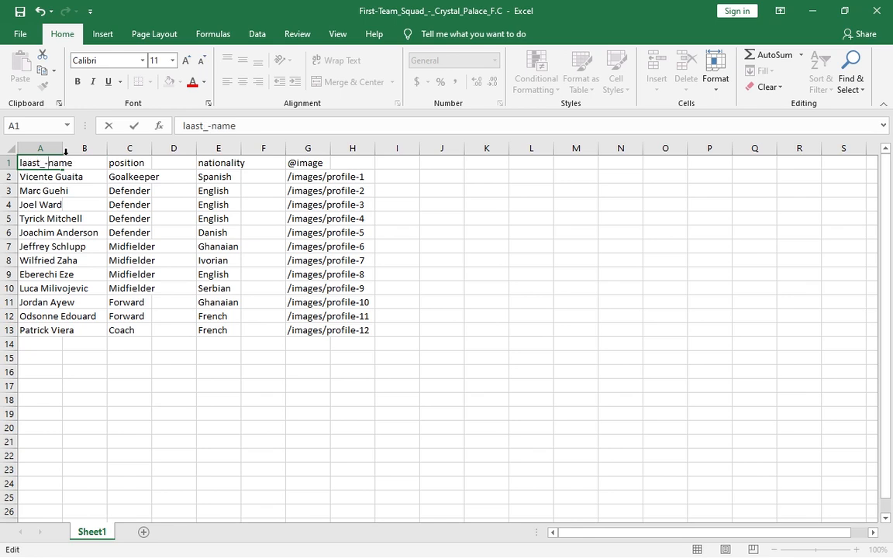
pyautogui.press('BackSpace')
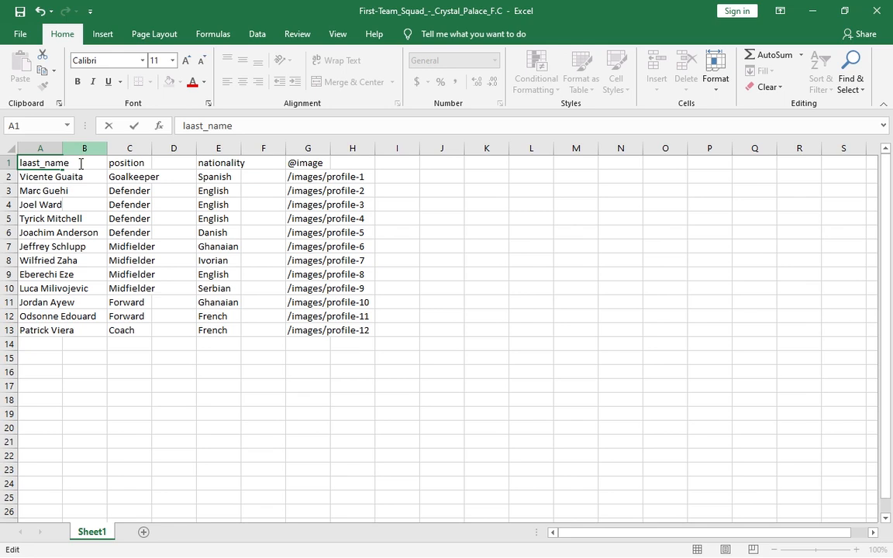
pyautogui.click(128, 165)
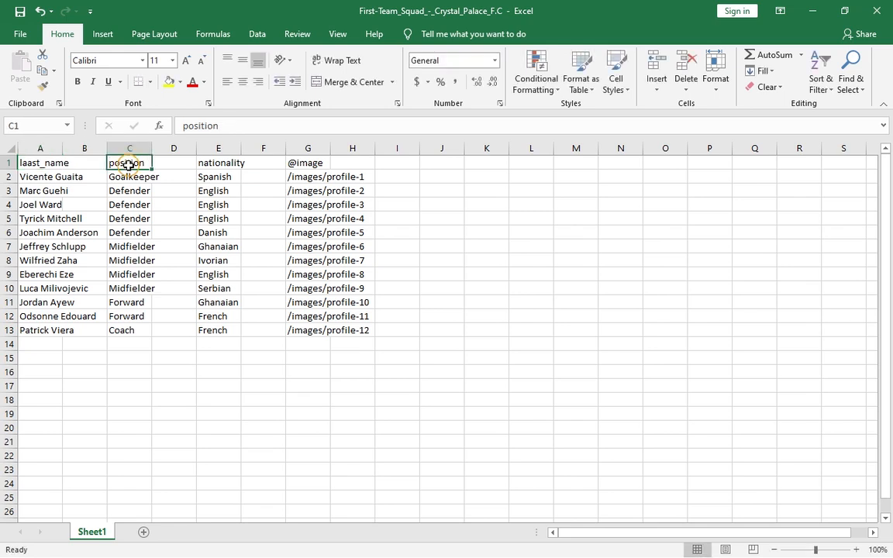
pyautogui.click(36, 163)
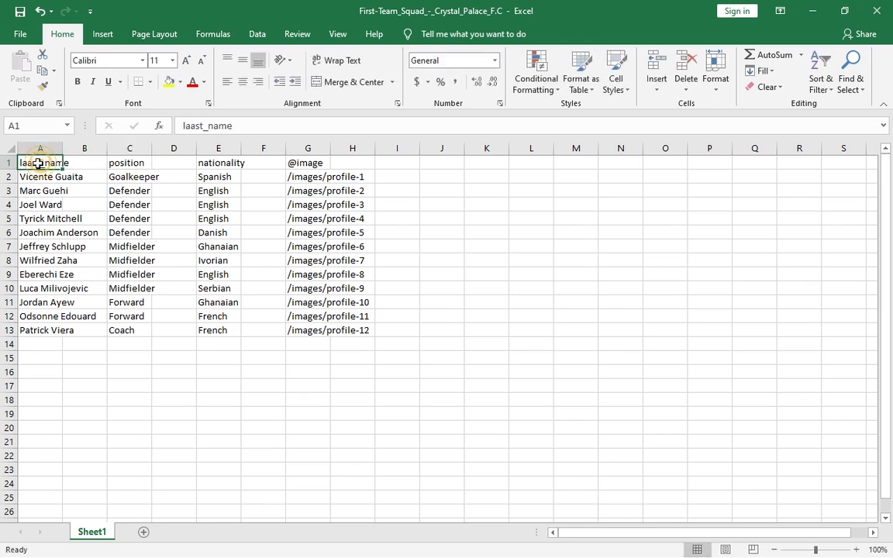
pyautogui.doubleClick(38, 163)
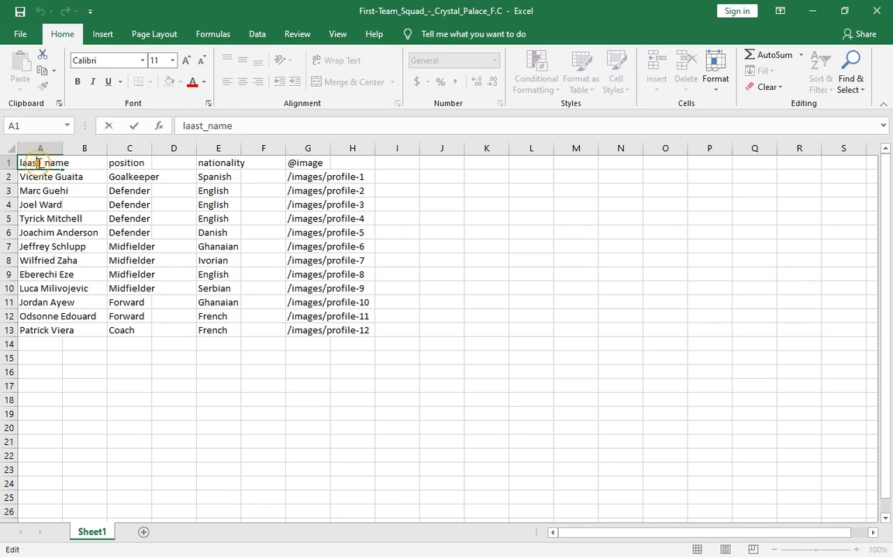
pyautogui.press('BackSpace')
pyautogui.press('BackSpace')
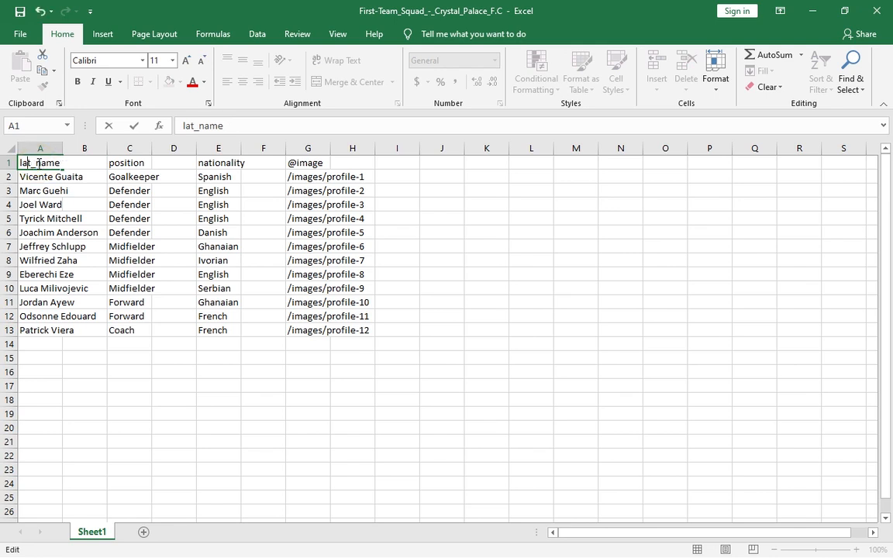
pyautogui.write('s')
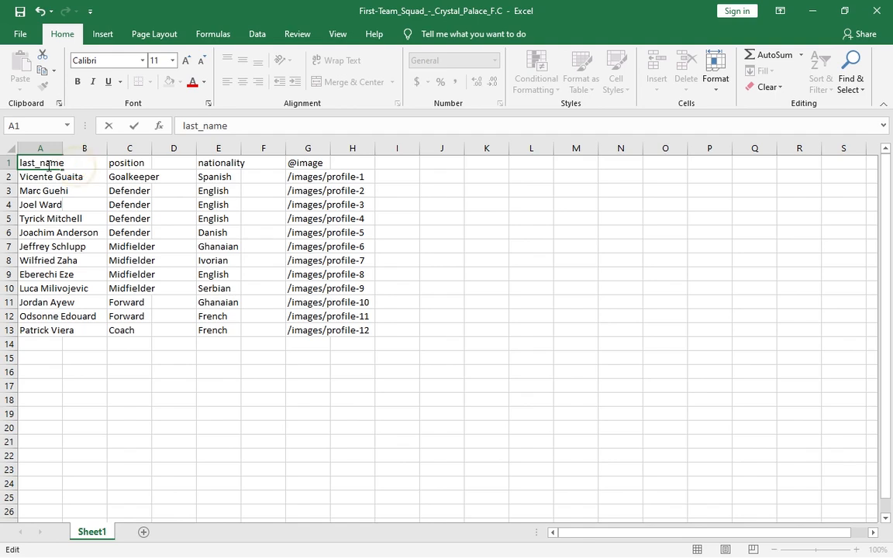
# Remove the added prefix from the header in cell A1 so it reads name
pyautogui.hotkey('ctrl', 'z')
pyautogui.hotkey('ctrl', 'z')
pyautogui.hotkey('ctrl', 'z')
pyautogui.hotkey('ctrl', 'z')
pyautogui.hotkey('ctrl', 'z')
pyautogui.hotkey('ctrl', 'z')
pyautogui.click(38, 162)
pyautogui.press('BackSpace')
pyautogui.press('BackSpace')
pyautogui.press('BackSpace')
pyautogui.press('BackSpace')
pyautogui.press('BackSpace')
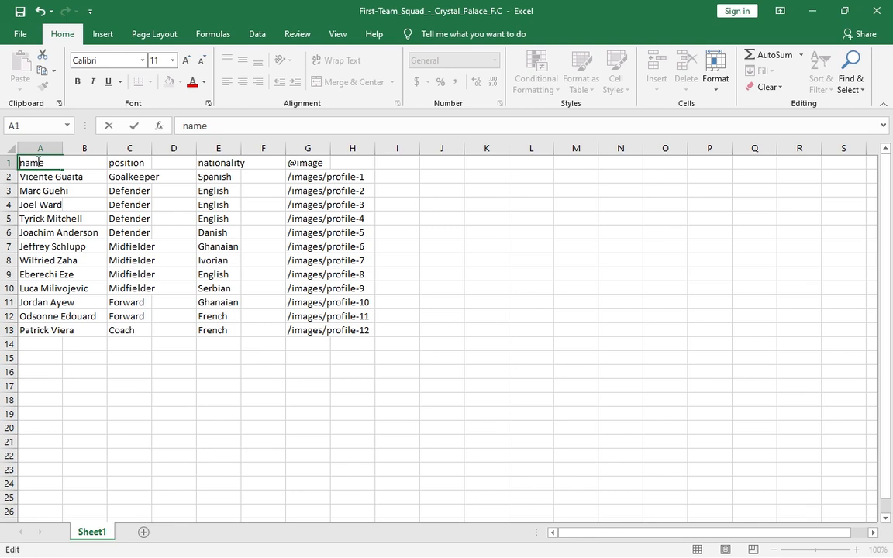
pyautogui.click(299, 167)
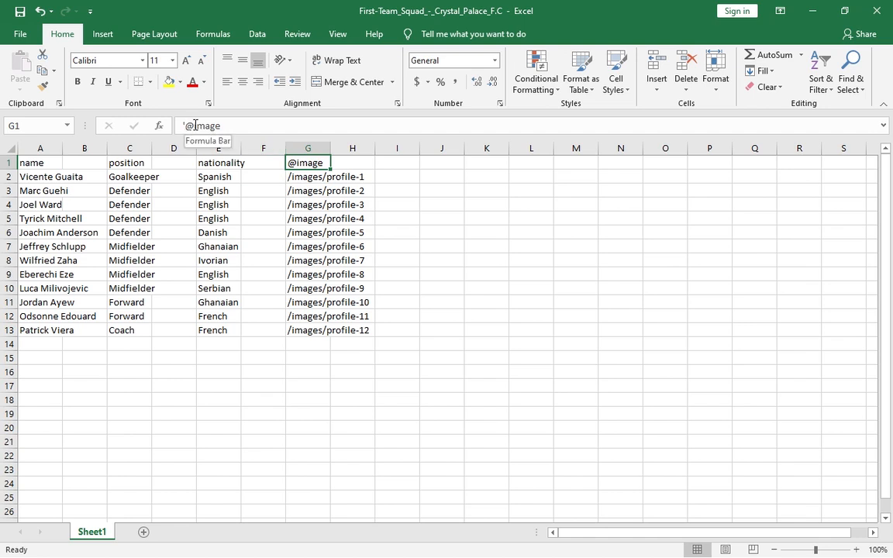
pyautogui.click(195, 126)
pyautogui.press('BackSpace')
pyautogui.press('BackSpace')
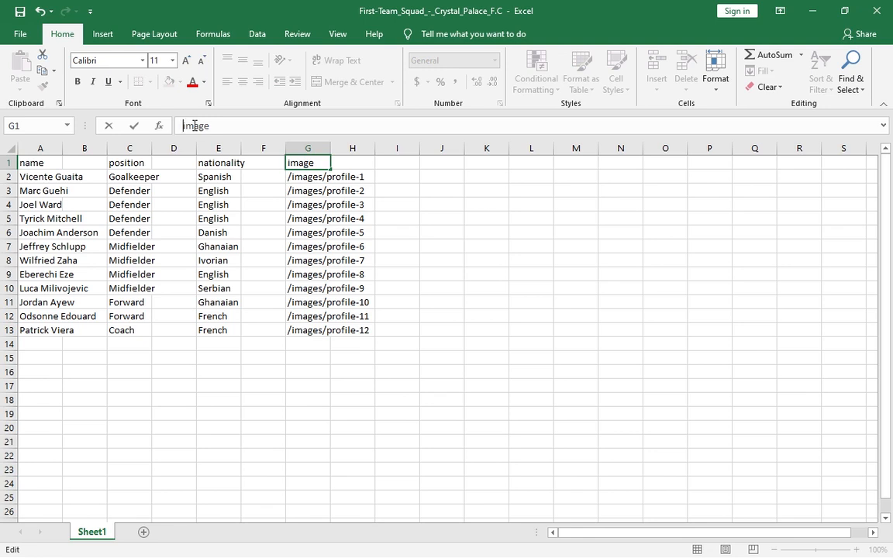
pyautogui.write('@')
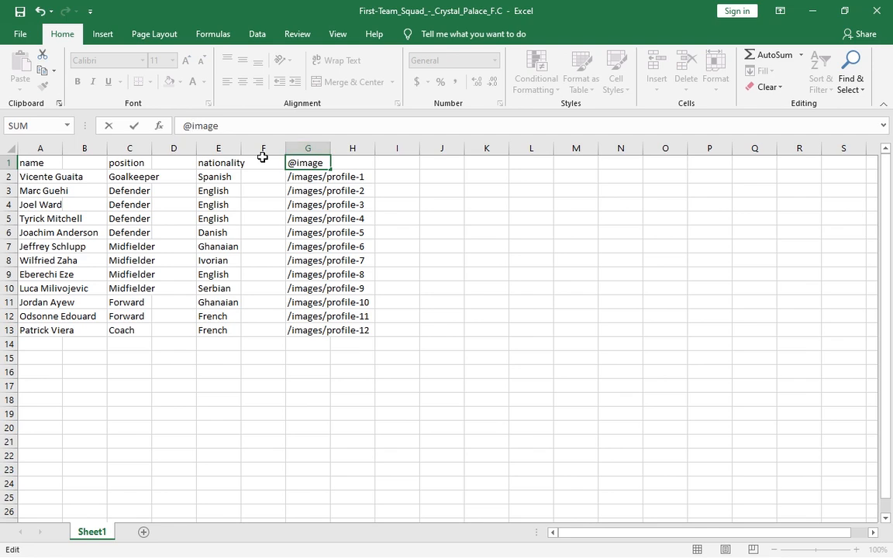
pyautogui.click(307, 176)
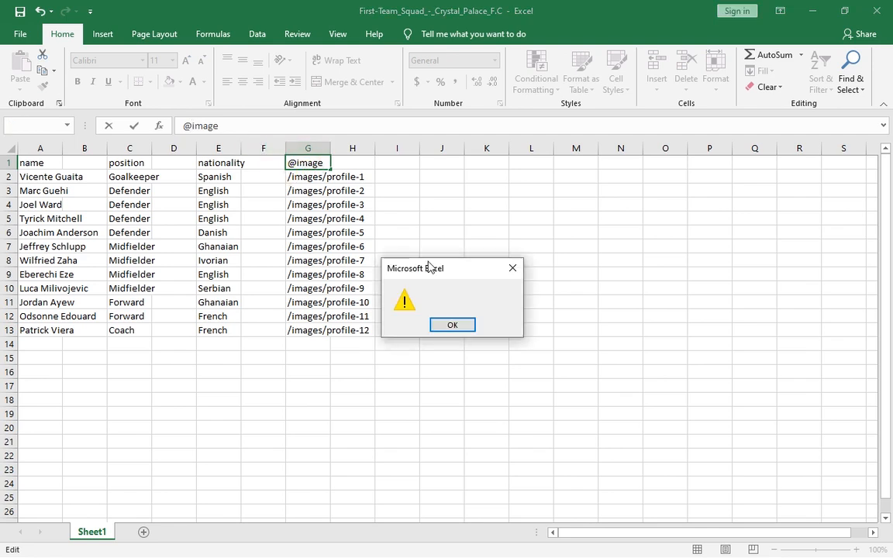
pyautogui.click(452, 325)
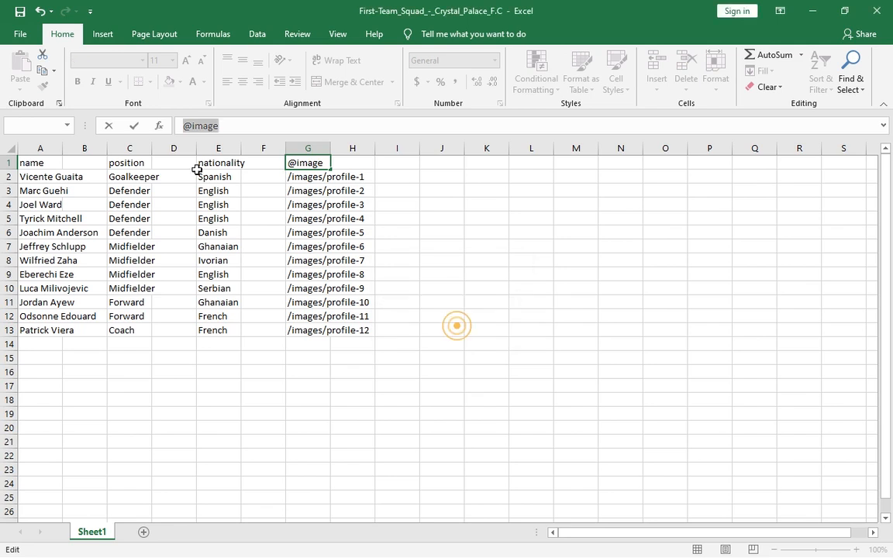
pyautogui.click(179, 126)
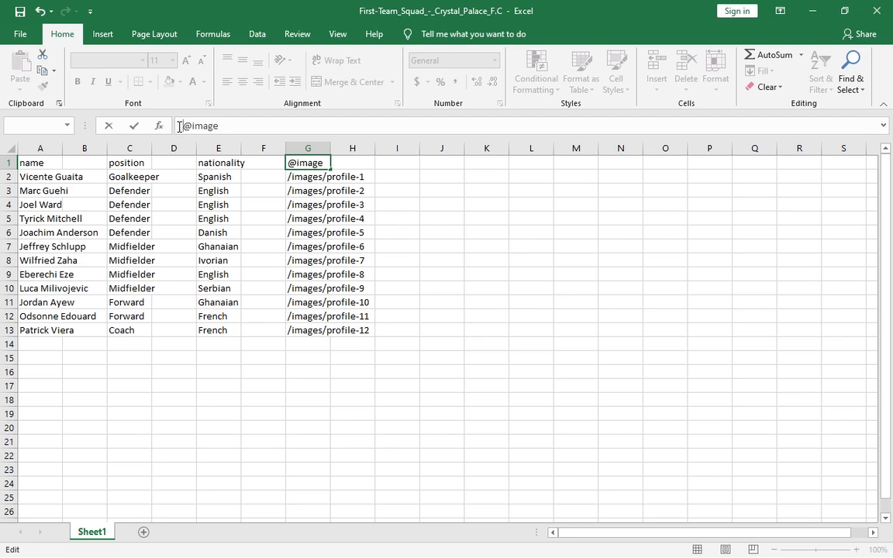
pyautogui.write(',')
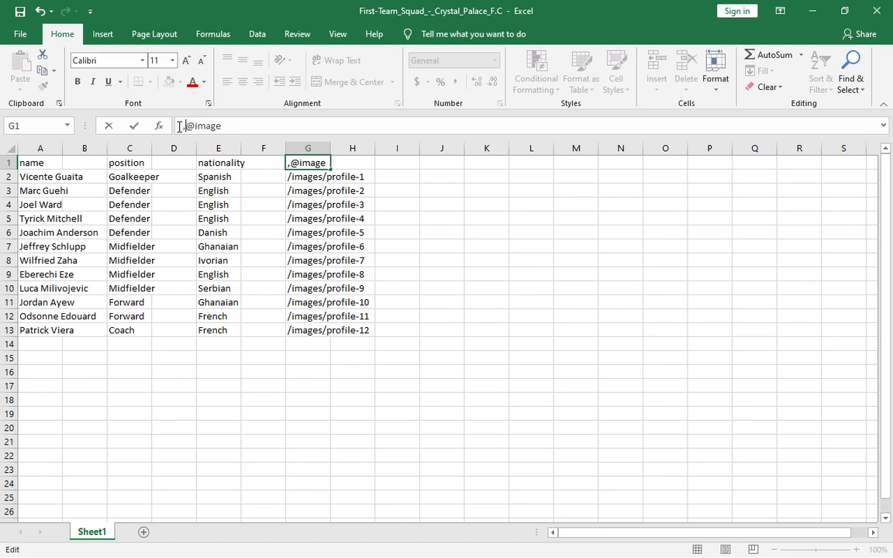
pyautogui.press('BackSpace')
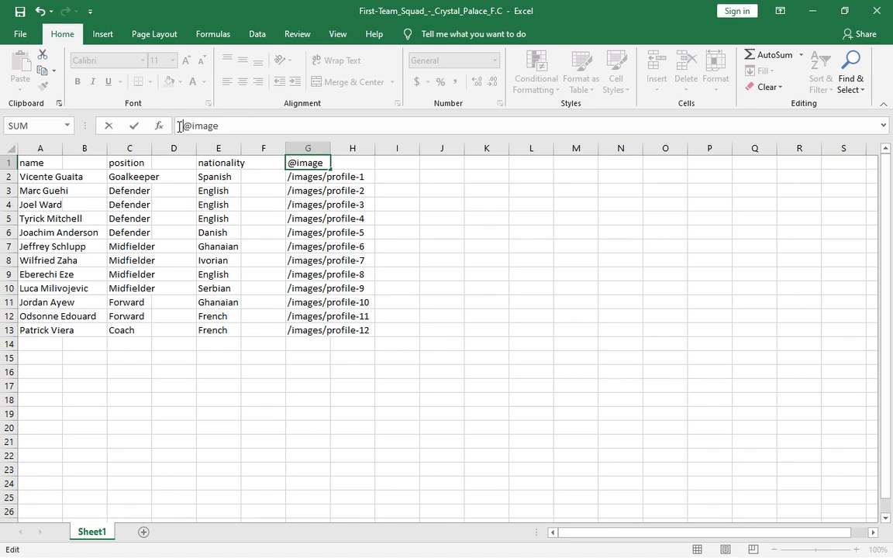
pyautogui.write("'")
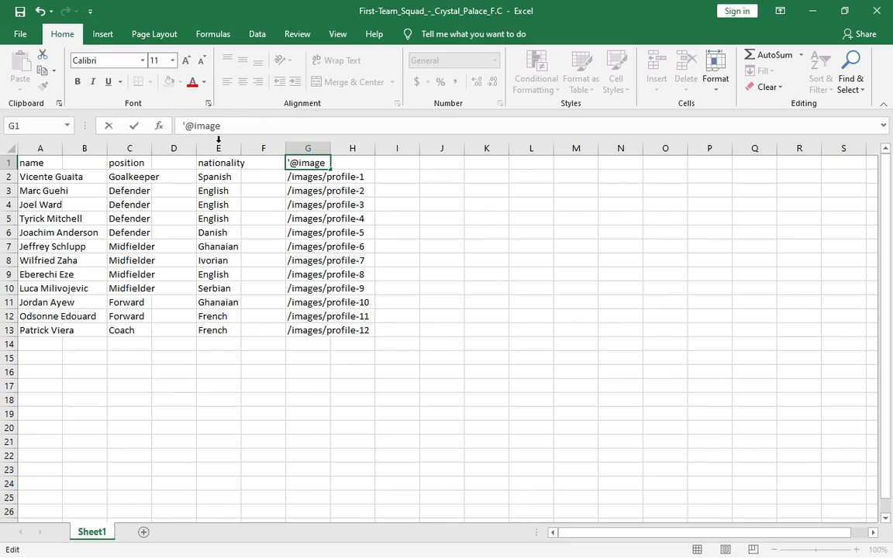
pyautogui.click(295, 177)
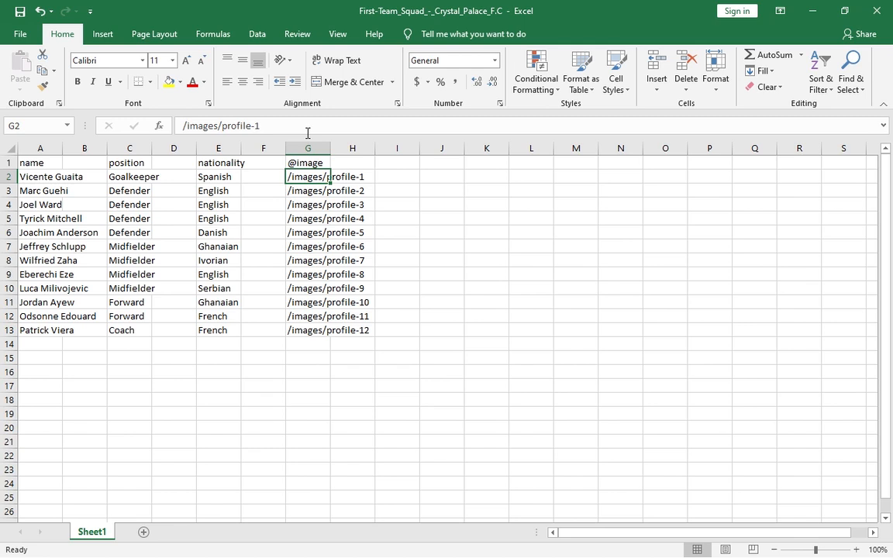
pyautogui.click(355, 190)
pyautogui.click(334, 176)
pyautogui.moveTo(319, 176); pyautogui.dragTo(345, 247)
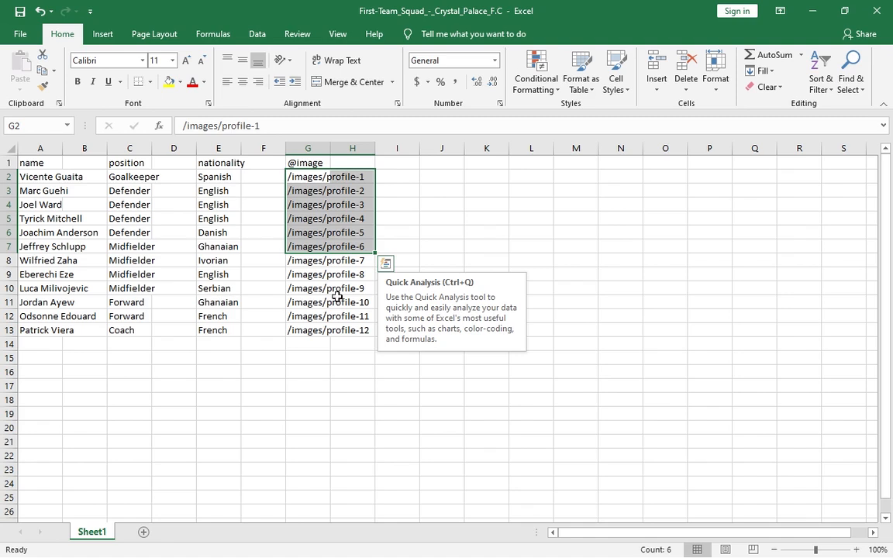
pyautogui.click(453, 210)
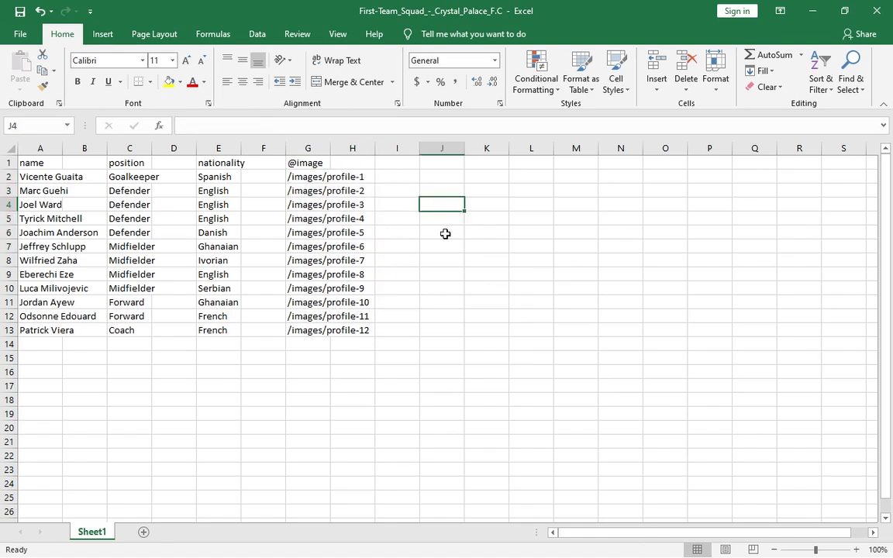
pyautogui.moveTo(443, 215); pyautogui.dragTo(440, 275)
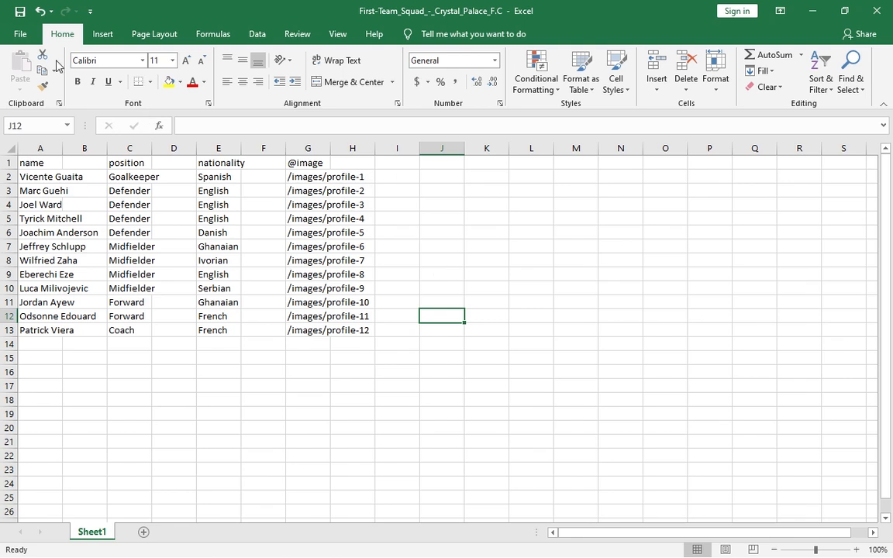
# Examine the file formats offered for saving the workbook in the Documents folder, and leave without saving
pyautogui.click(17, 14)
pyautogui.click(21, 43)
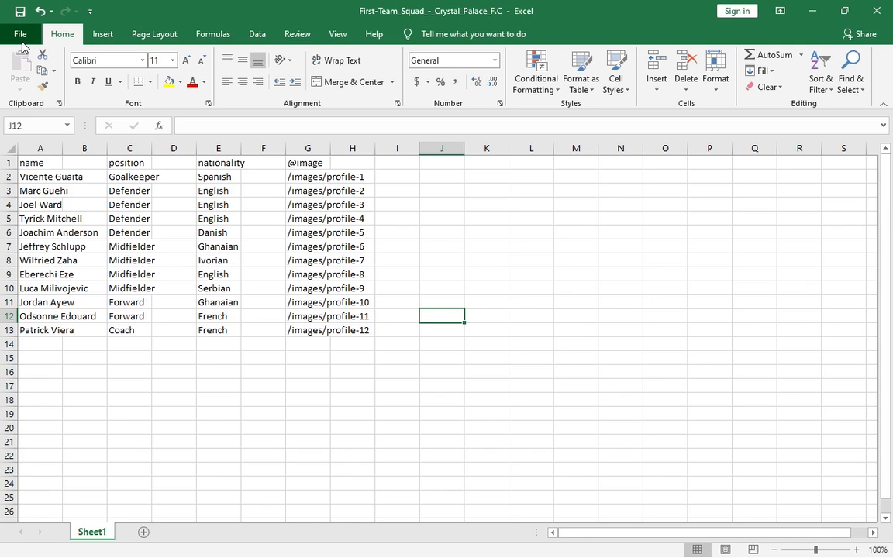
pyautogui.click(20, 35)
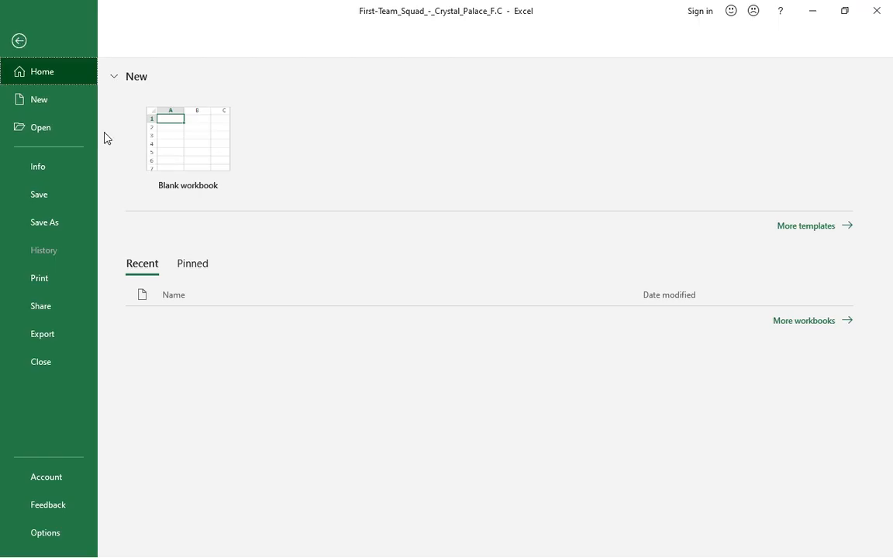
pyautogui.click(53, 221)
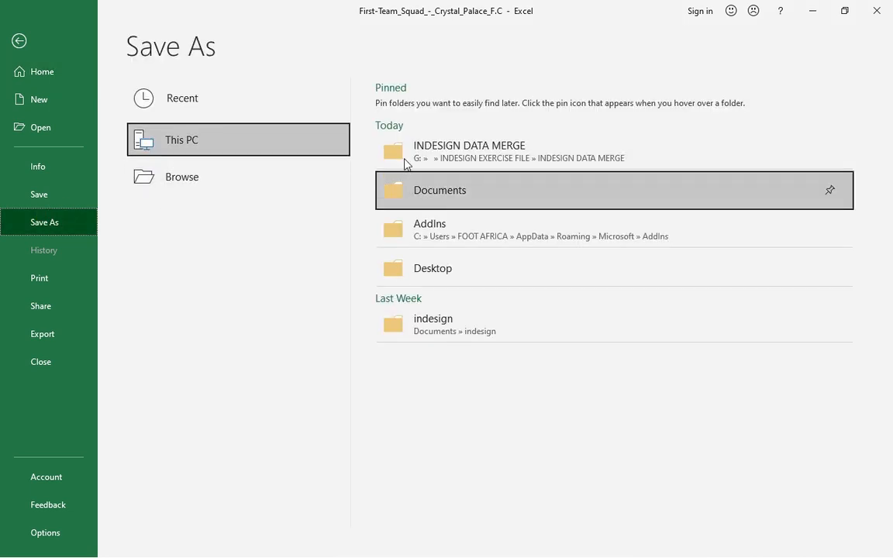
pyautogui.click(411, 190)
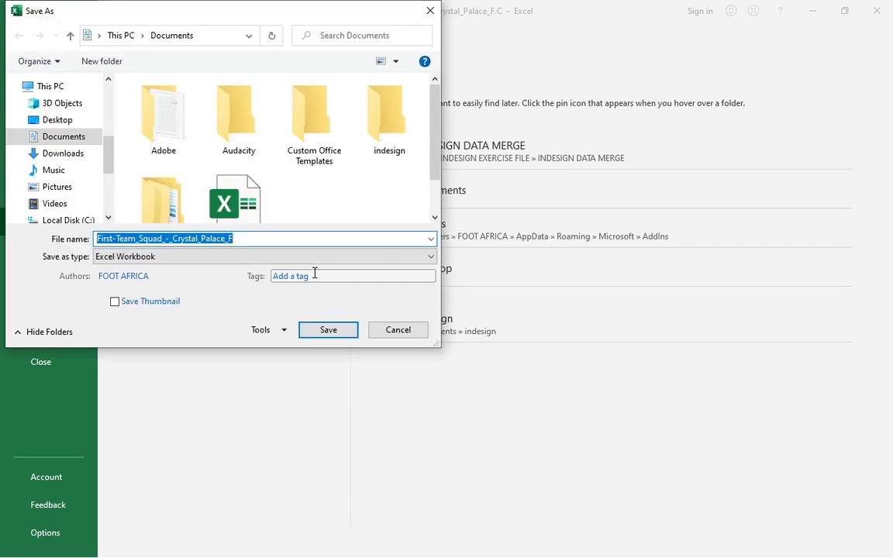
pyautogui.click(427, 239)
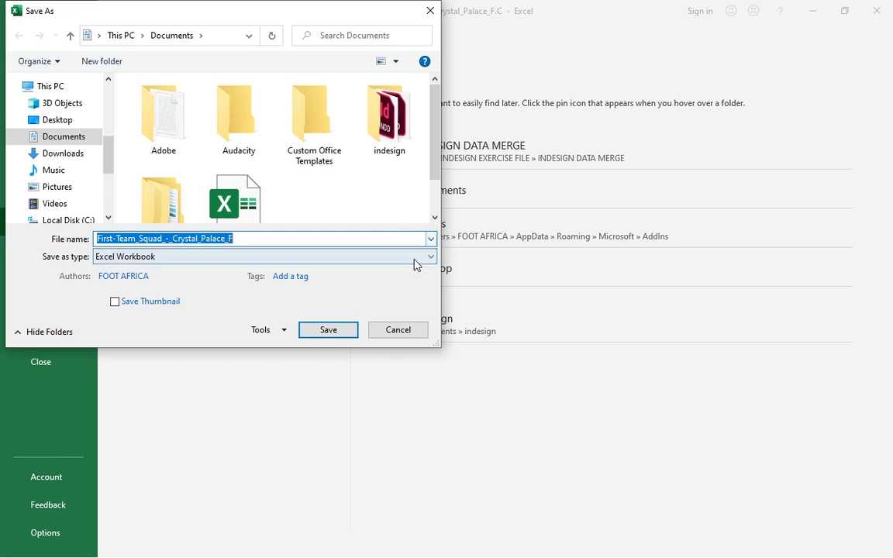
pyautogui.click(413, 259)
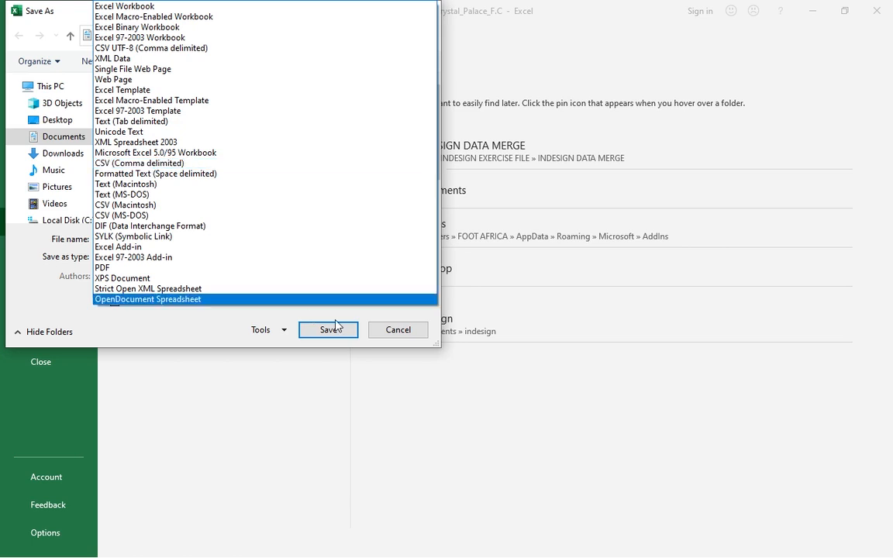
pyautogui.click(386, 331)
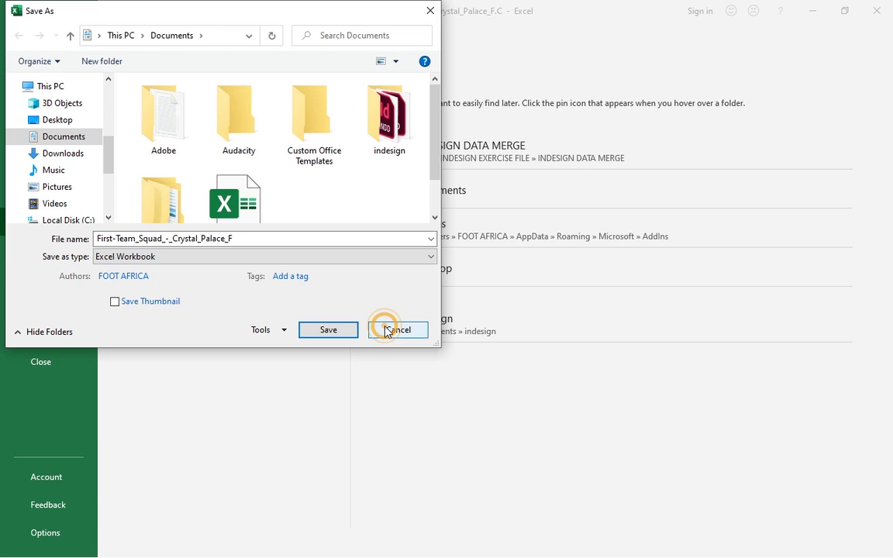
pyautogui.click(386, 330)
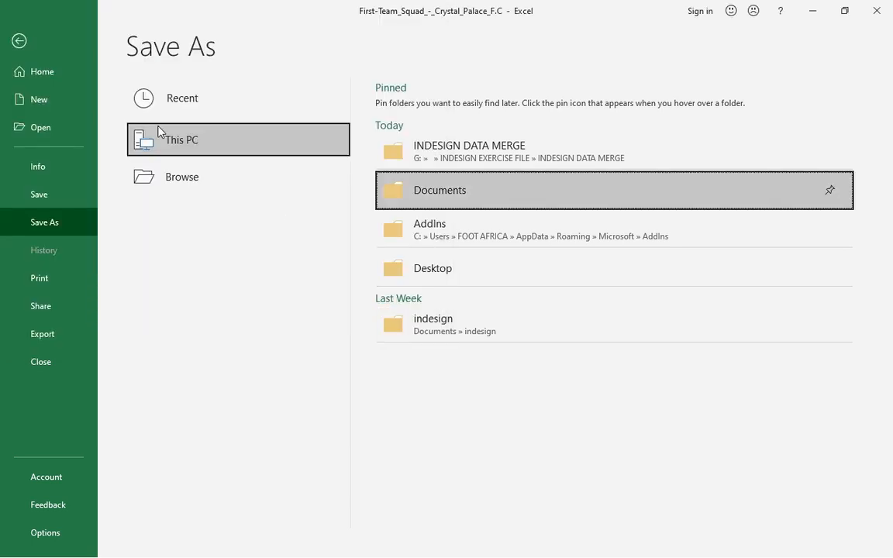
pyautogui.click(20, 42)
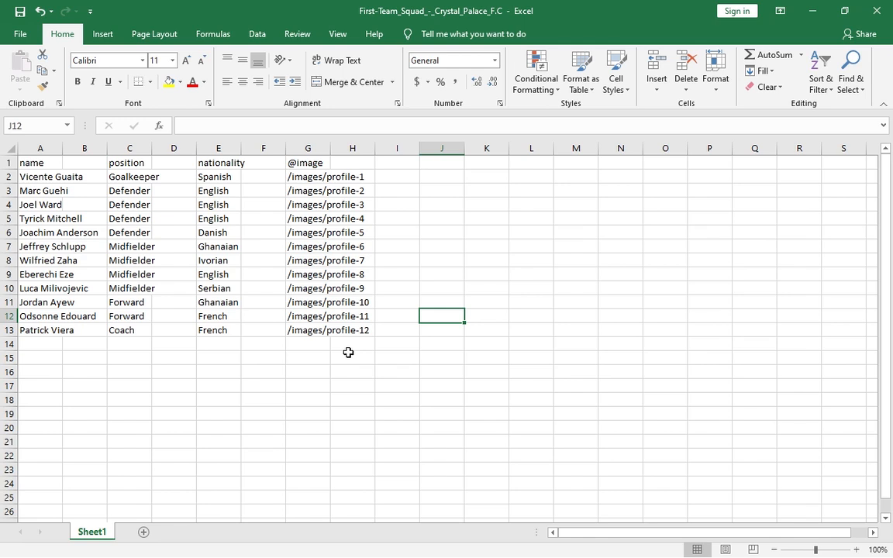
# Switch to the First-Team text file in Notepad and compare its comma-separated fields and image paths with the spreadsheet
pyautogui.hotkey('alt', 'Tab')
pyautogui.press('Tab')
pyautogui.press('Tab')
pyautogui.press('Tab')
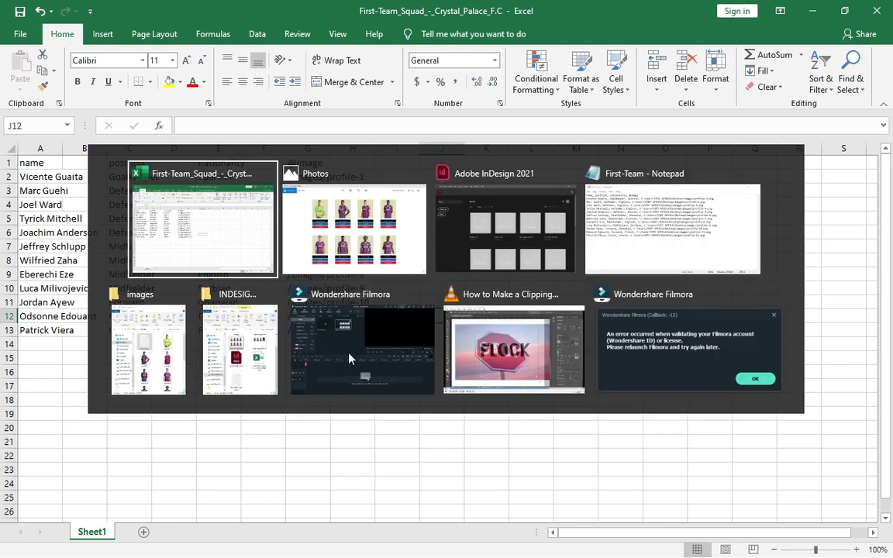
pyautogui.press('Tab')
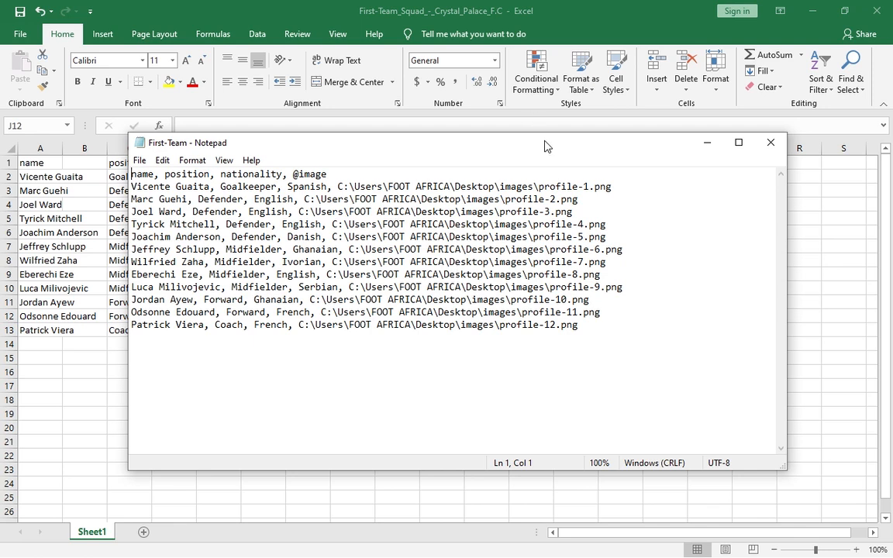
pyautogui.moveTo(544, 145); pyautogui.dragTo(461, 354)
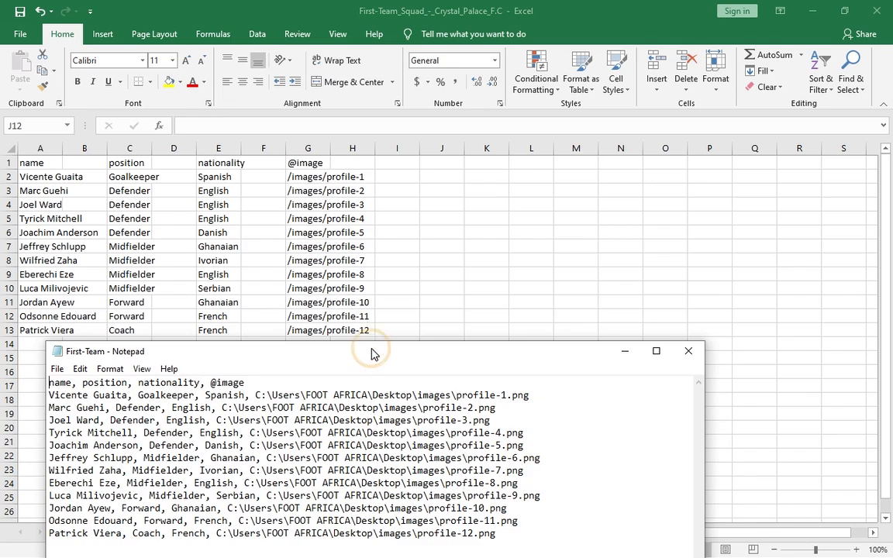
pyautogui.moveTo(372, 354); pyautogui.dragTo(372, 314)
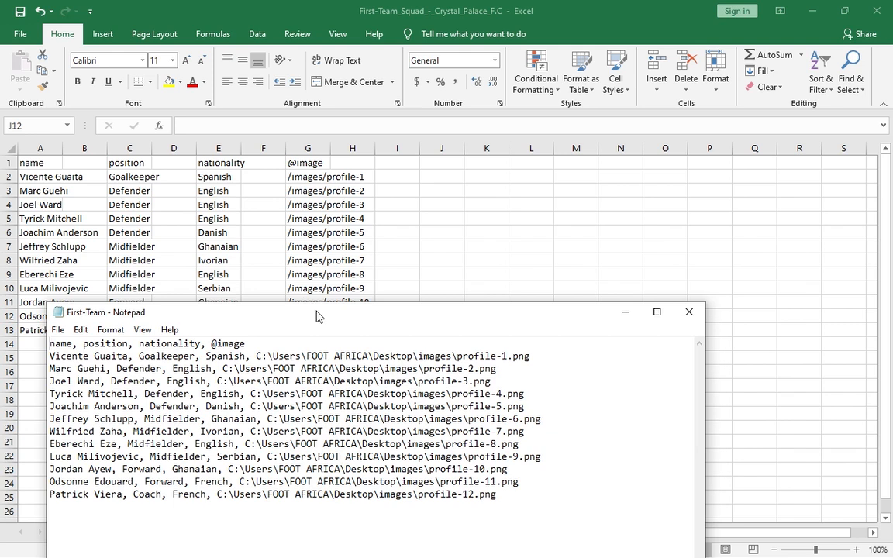
pyautogui.moveTo(316, 315); pyautogui.dragTo(331, 164)
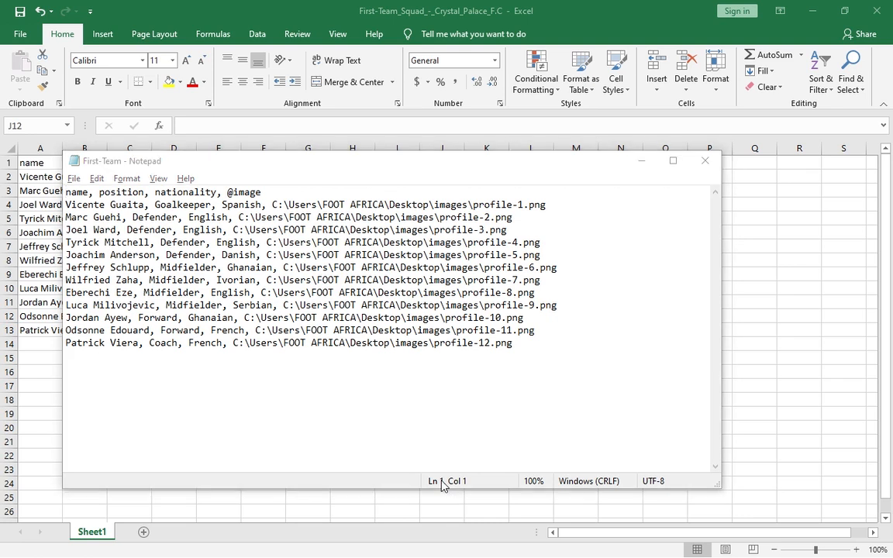
# Switch to Adobe InDesign 2021
pyautogui.hotkey('alt', 'Tab')
pyautogui.hotkey('alt', 'Tab')
pyautogui.hotkey('alt', 'Tab')
pyautogui.hotkey('alt', 'Tab')
pyautogui.hotkey('alt', 'Tab')
pyautogui.hotkey('alt', 'Tab')
pyautogui.hotkey('alt', 'Tab')
pyautogui.hotkey('alt', 'Tab')
pyautogui.hotkey('alt', 'Tab')
pyautogui.hotkey('alt', 'Tab')
pyautogui.hotkey('alt', 'Tab')
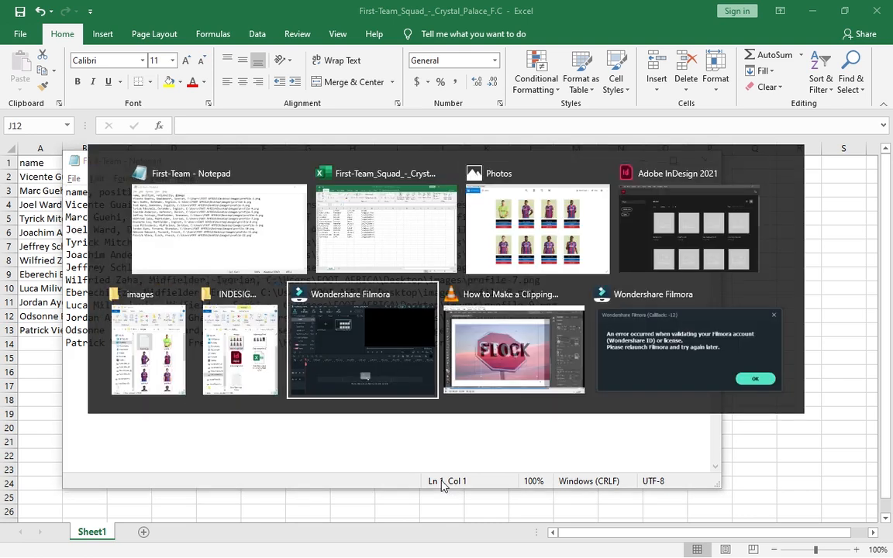
pyautogui.hotkey('alt', 'Tab')
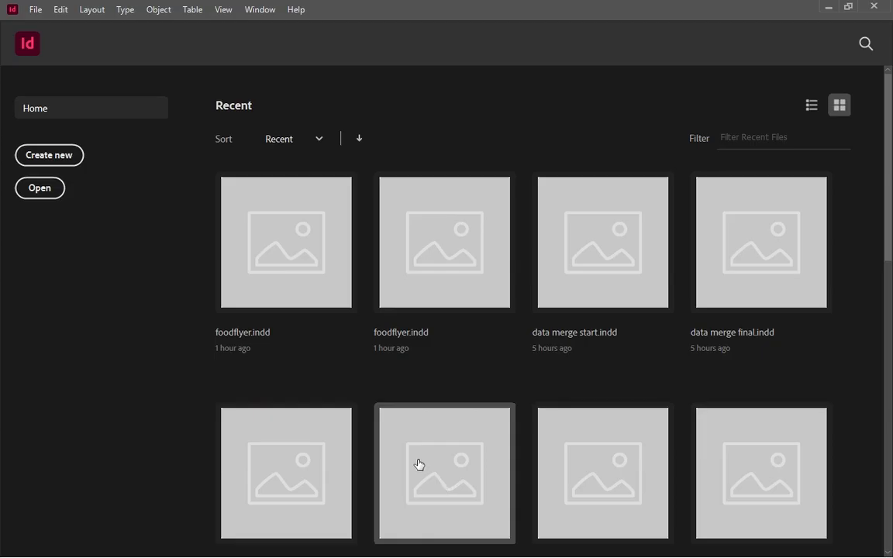
# Start a new one-page Letter print document in landscape orientation
pyautogui.click(30, 156)
pyautogui.click(30, 156)
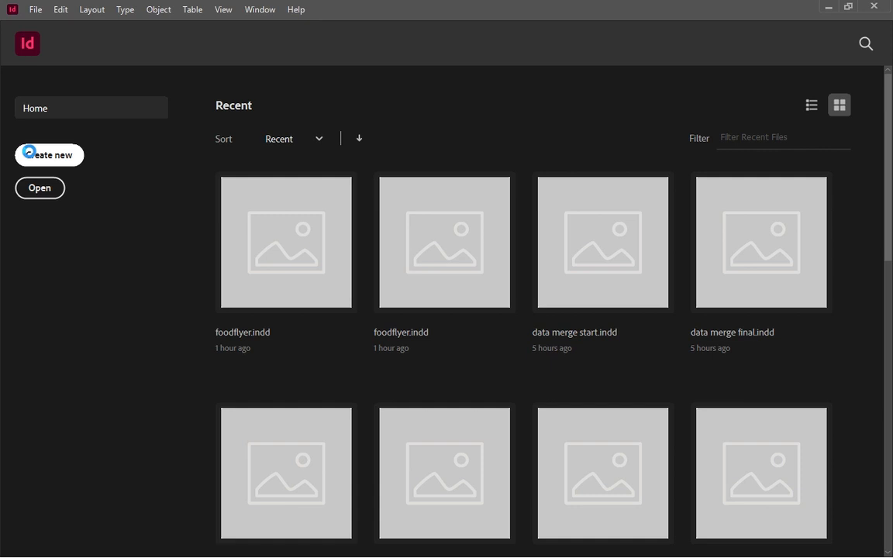
pyautogui.click(29, 152)
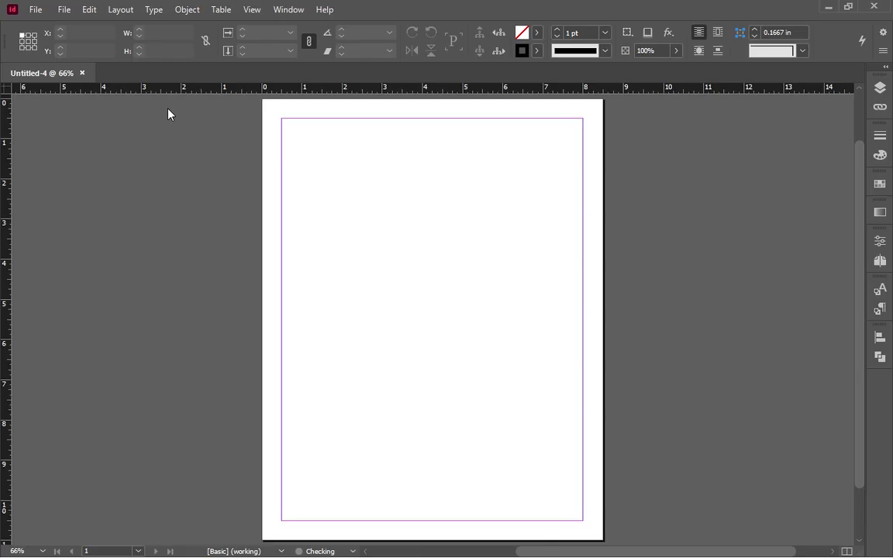
pyautogui.hotkey('ctrl', 'n')
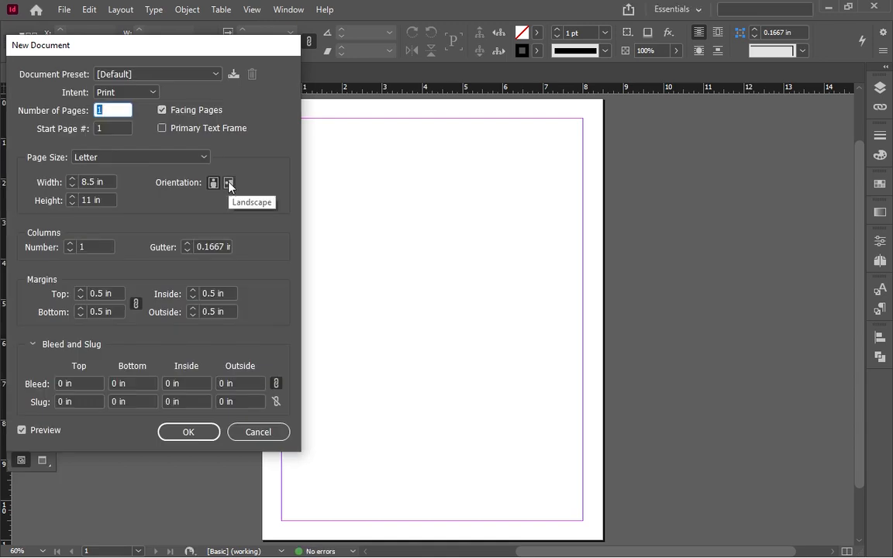
pyautogui.click(228, 183)
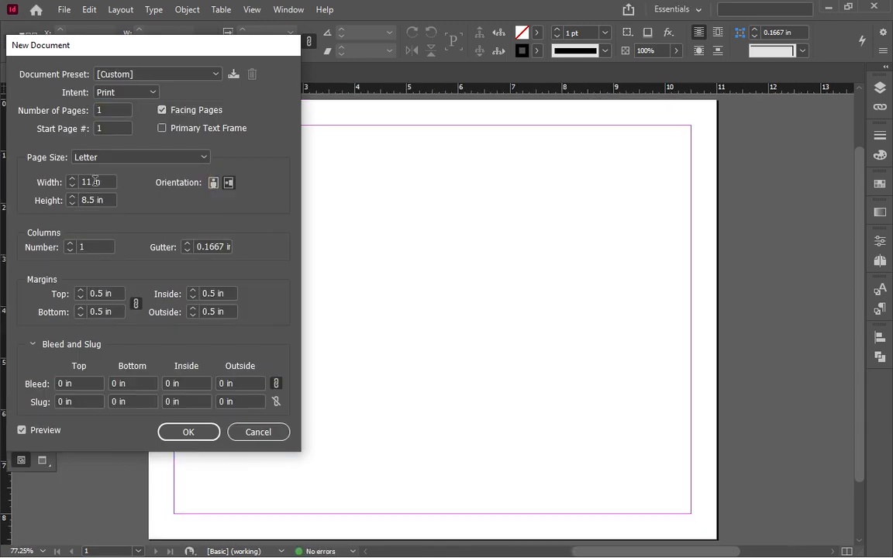
# Set all four page margins to 0 in and create the document
pyautogui.click(80, 298)
pyautogui.click(80, 299)
pyautogui.click(81, 299)
pyautogui.click(81, 299)
pyautogui.click(81, 299)
pyautogui.click(80, 299)
pyautogui.click(80, 299)
pyautogui.click(80, 300)
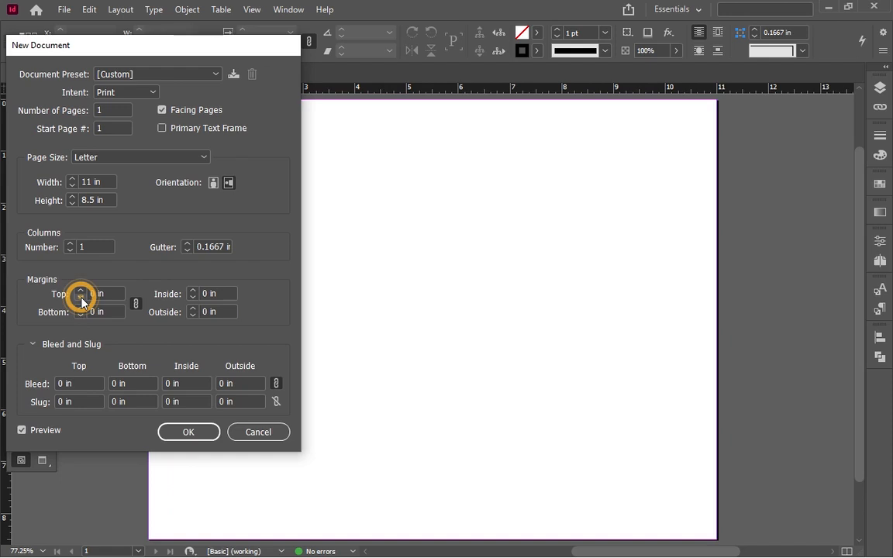
pyautogui.click(186, 433)
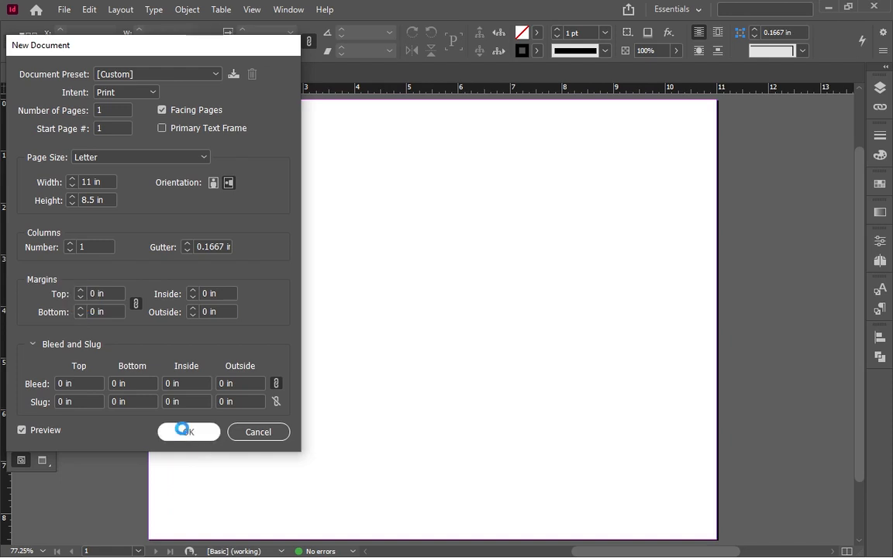
# Go to the A-Master spread and turn off facing pages for the document
pyautogui.click(138, 551)
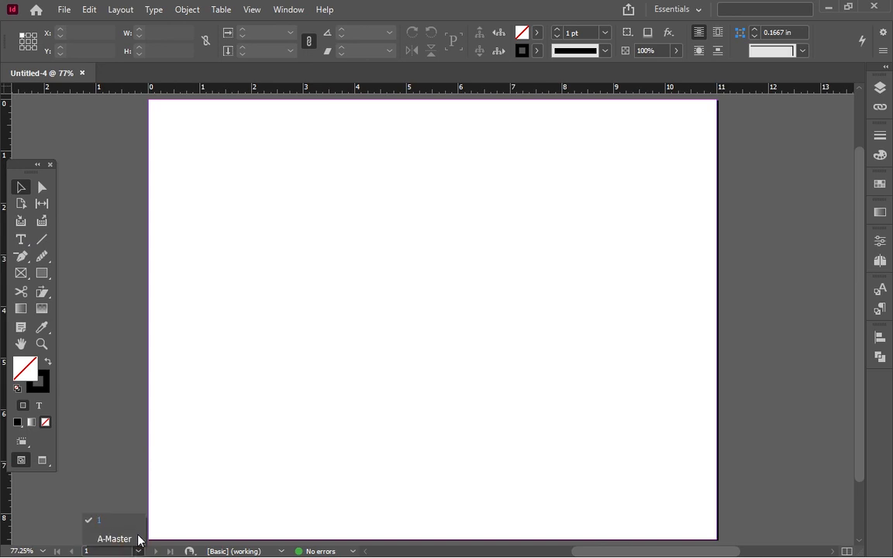
pyautogui.click(116, 538)
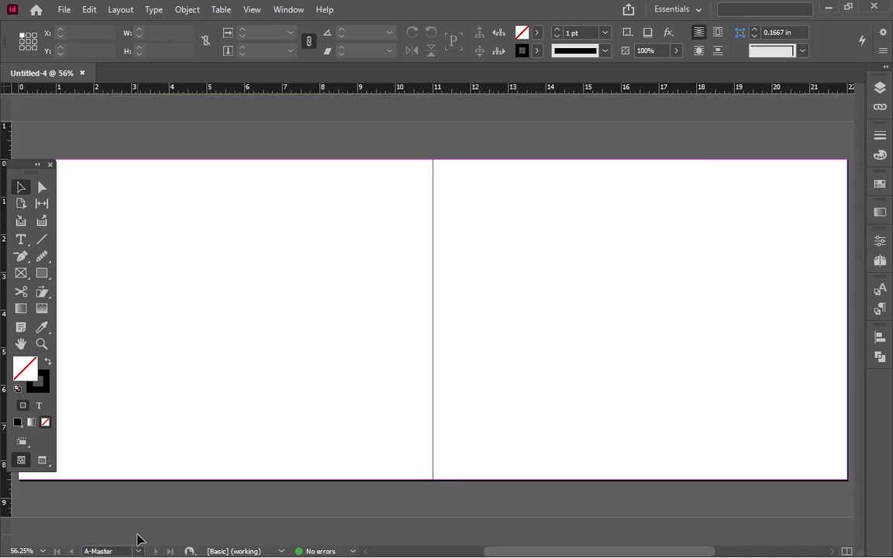
pyautogui.click(529, 346)
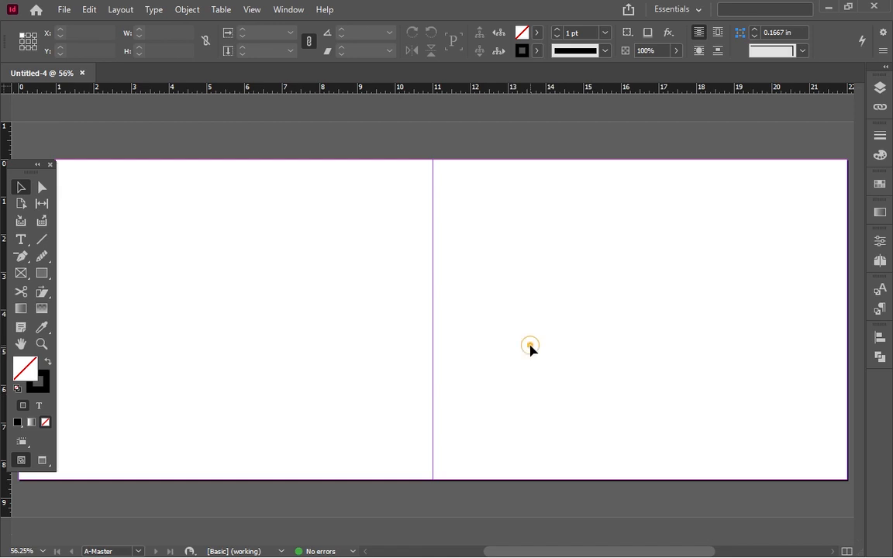
pyautogui.click(880, 89)
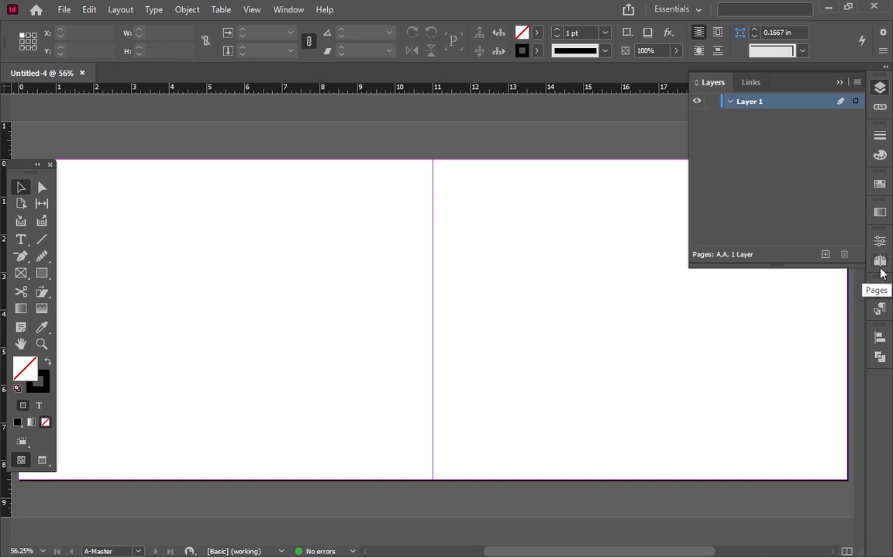
pyautogui.click(879, 243)
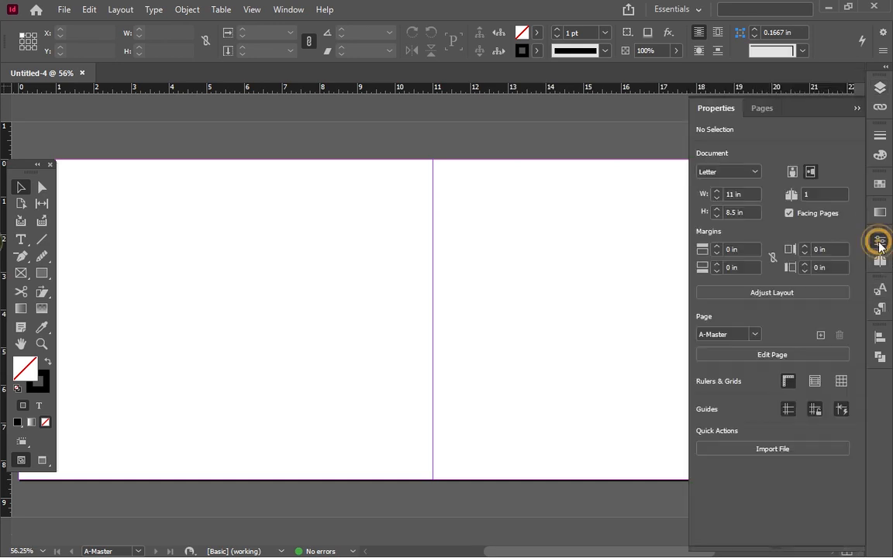
pyautogui.click(788, 212)
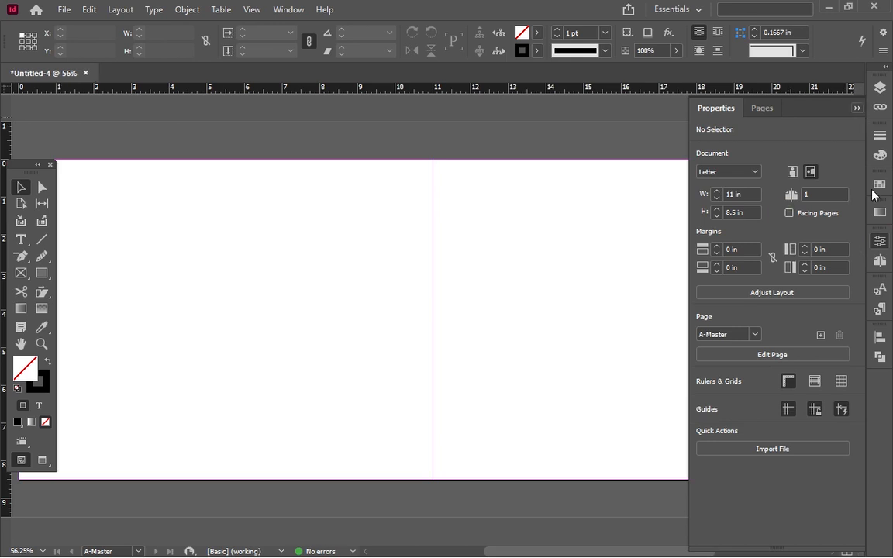
# Reduce the A-Master spread to 1 page in its master options and fit the page in the window
pyautogui.click(881, 262)
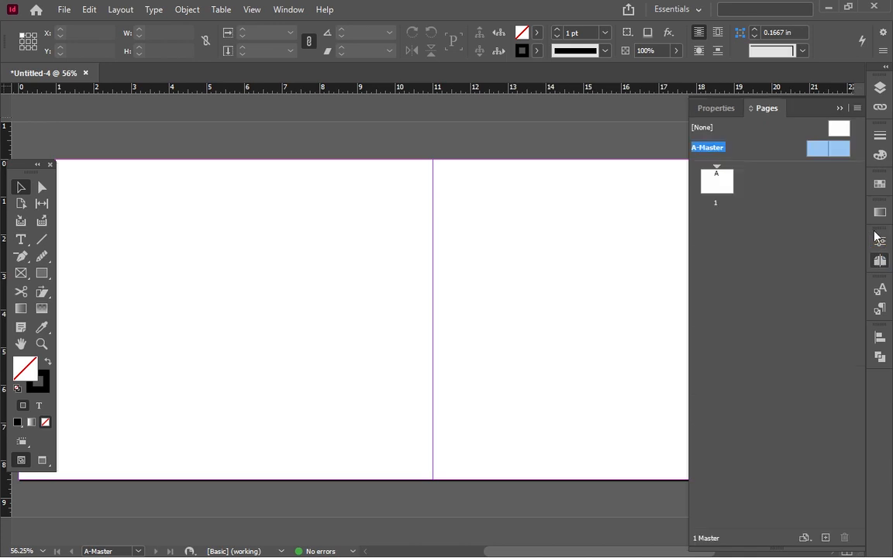
pyautogui.rightClick(841, 160)
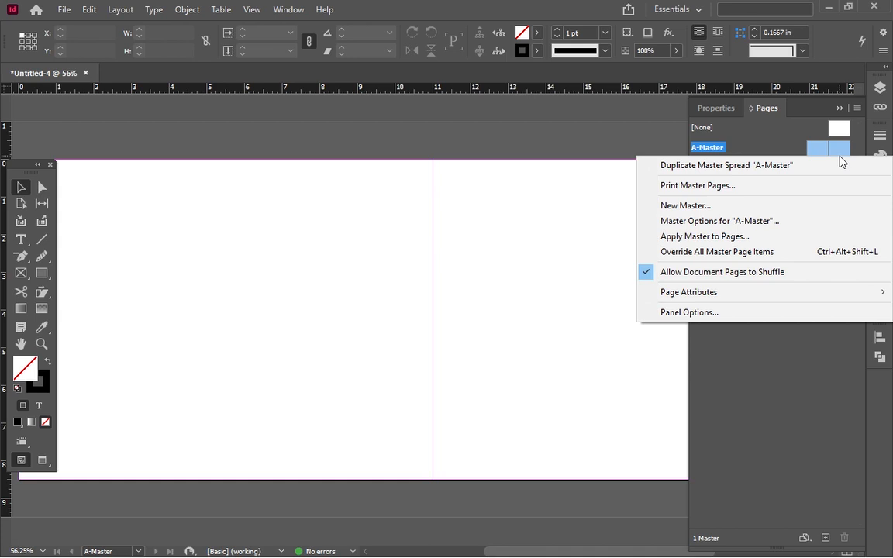
pyautogui.click(766, 222)
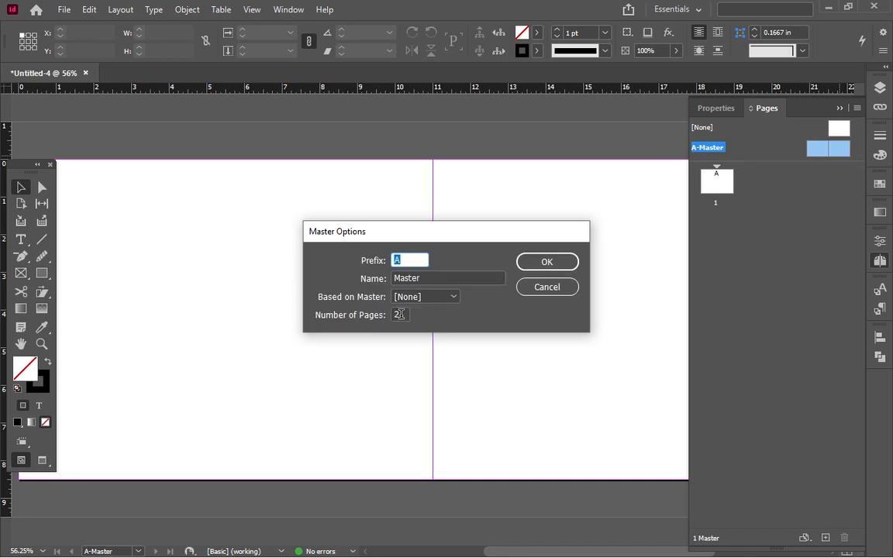
pyautogui.doubleClick(400, 314)
pyautogui.write('1')
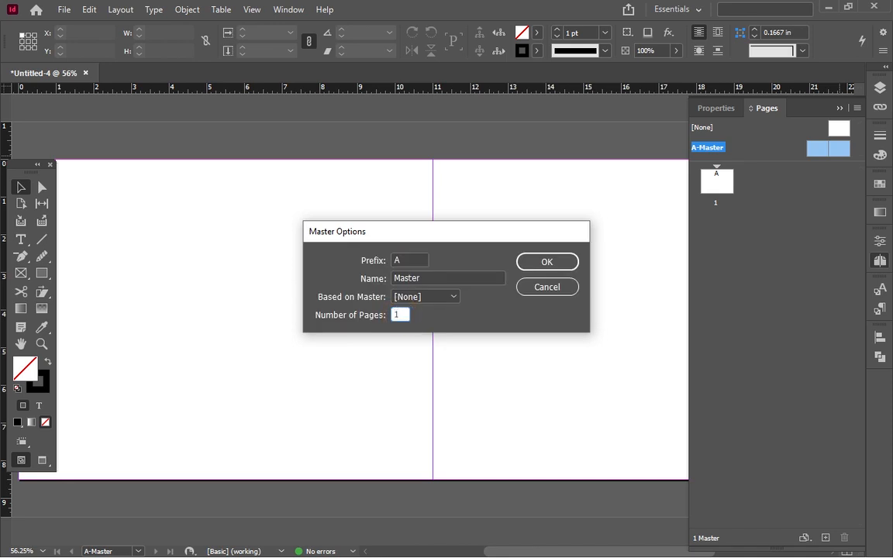
pyautogui.click(547, 263)
pyautogui.hotkey('ctrl', '0')
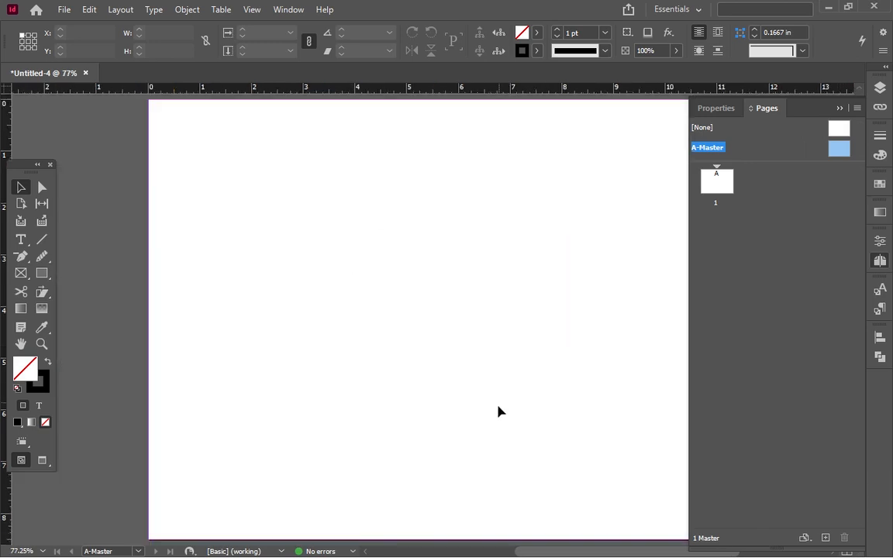
# Start a rectangle near the upper-left corner of the A-Master page with a width of 1.7126 in
pyautogui.click(42, 275)
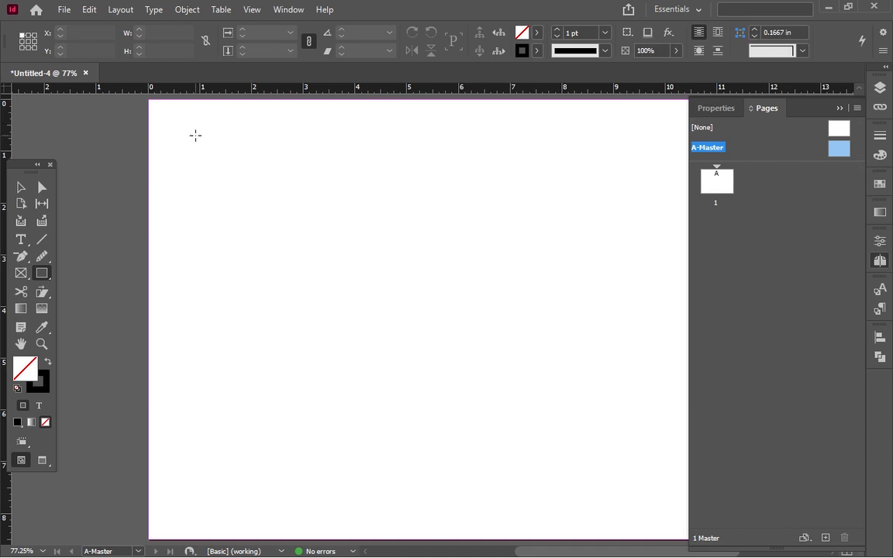
pyautogui.click(195, 135)
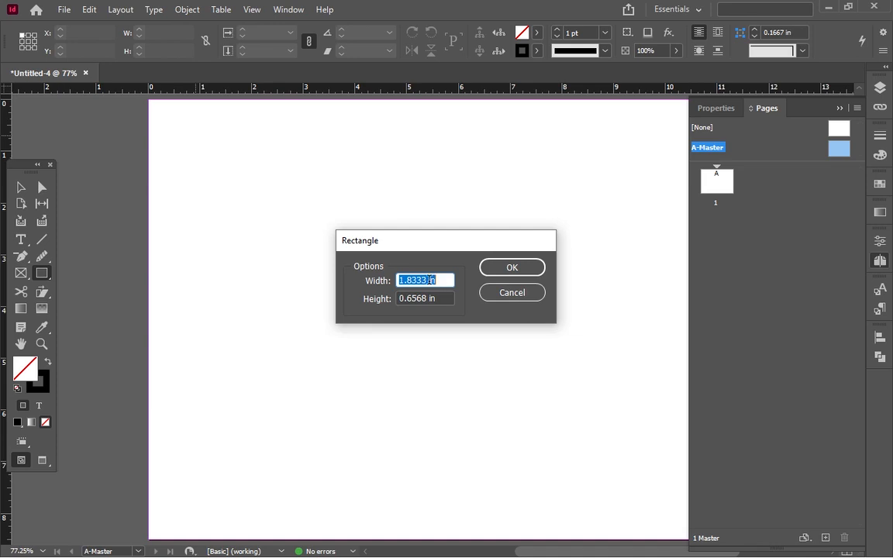
pyautogui.click(426, 279)
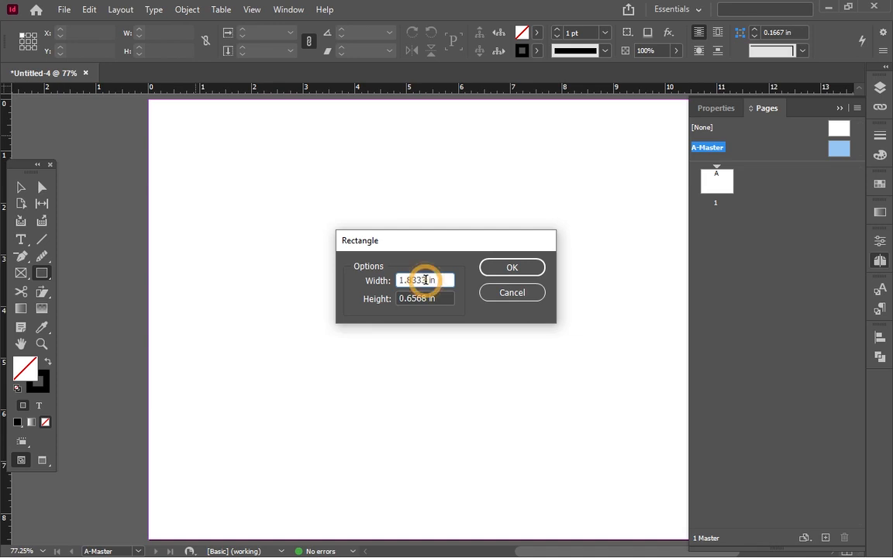
pyautogui.press('BackSpace')
pyautogui.press('BackSpace')
pyautogui.press('BackSpace')
pyautogui.press('BackSpace')
pyautogui.write('7')
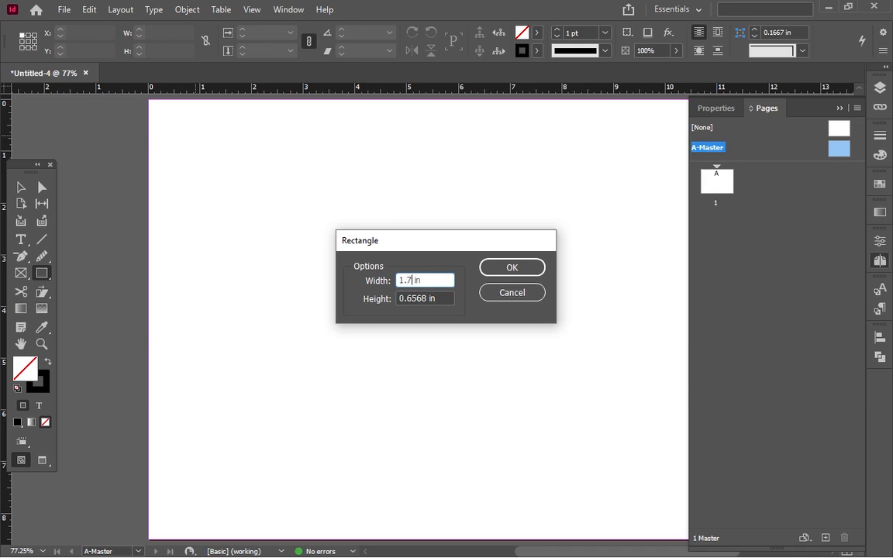
pyautogui.write('126')
# Set the new rectangle's height to 2.0472 in and create it
pyautogui.click(419, 297)
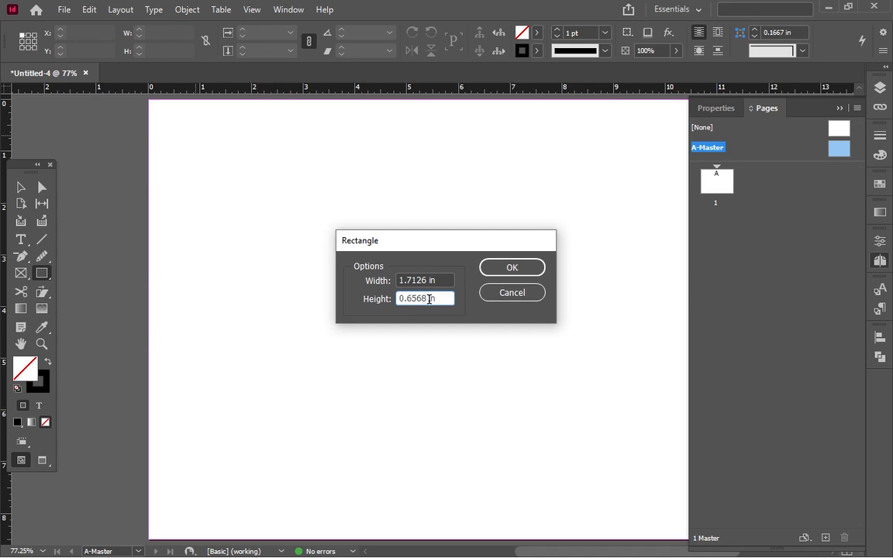
pyautogui.click(428, 299)
pyautogui.press('BackSpace')
pyautogui.press('BackSpace')
pyautogui.press('BackSpace')
pyautogui.write('2')
pyautogui.press('BackSpace')
pyautogui.press('BackSpace')
pyautogui.press('BackSpace')
pyautogui.press('BackSpace')
pyautogui.write('2.0472')
pyautogui.click(512, 268)
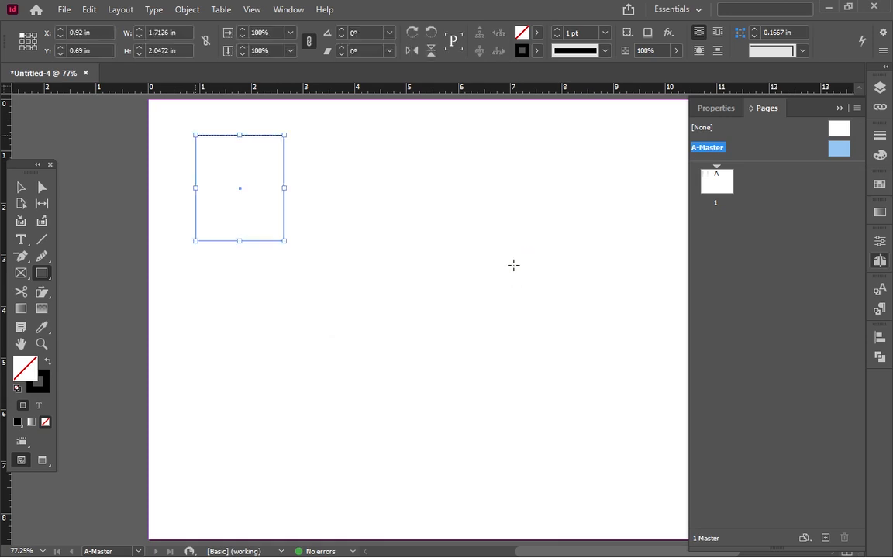
# Increase the rectangle's black solid stroke weight to 2 pt
pyautogui.click(604, 51)
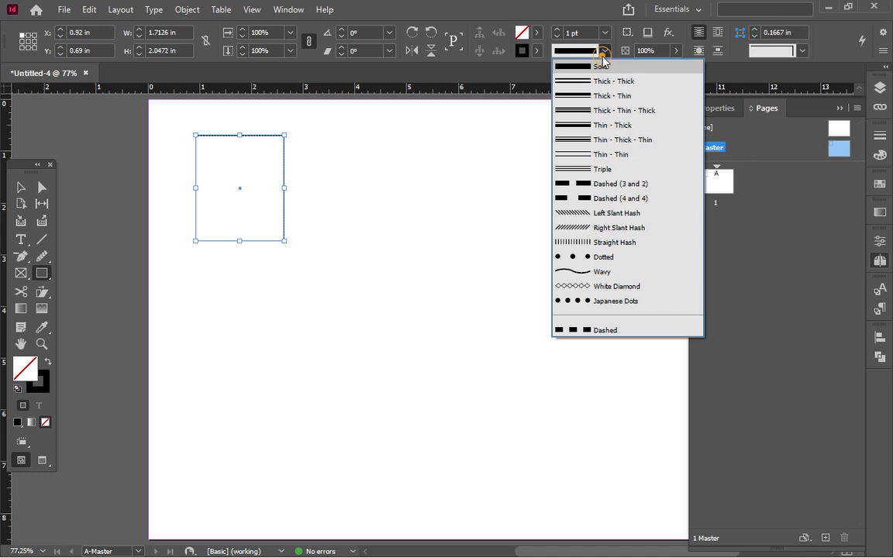
pyautogui.click(535, 51)
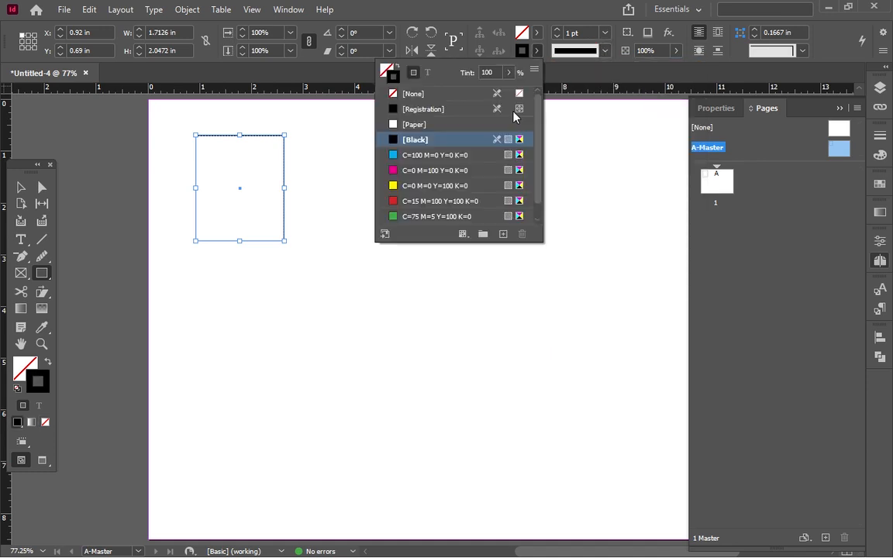
pyautogui.click(556, 34)
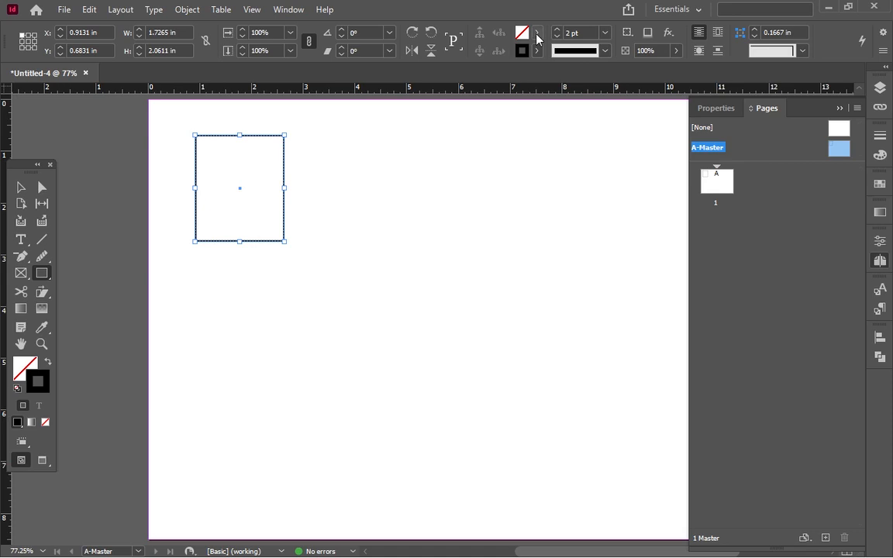
pyautogui.click(537, 34)
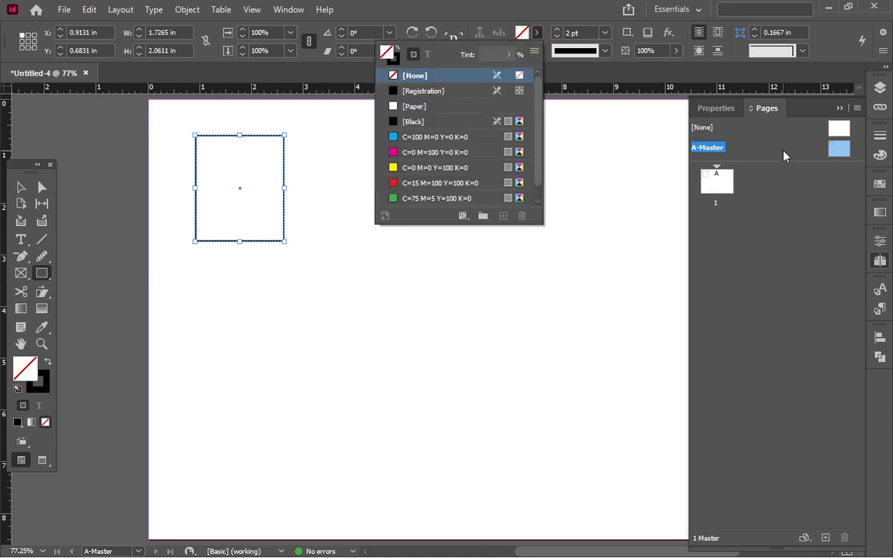
pyautogui.click(882, 154)
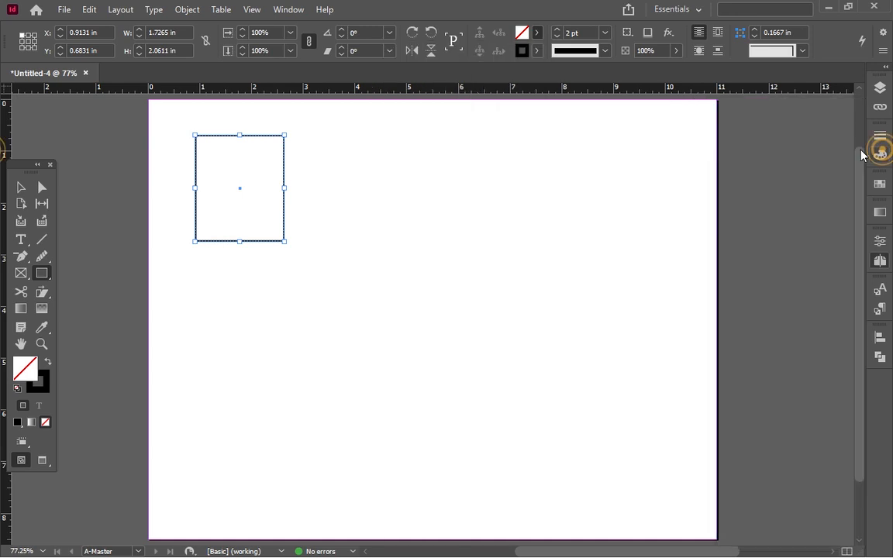
pyautogui.click(879, 153)
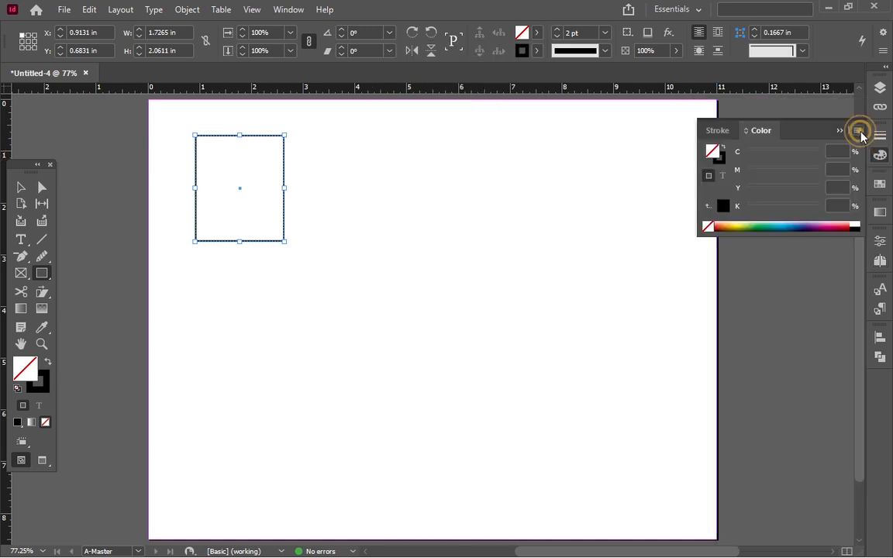
pyautogui.click(857, 131)
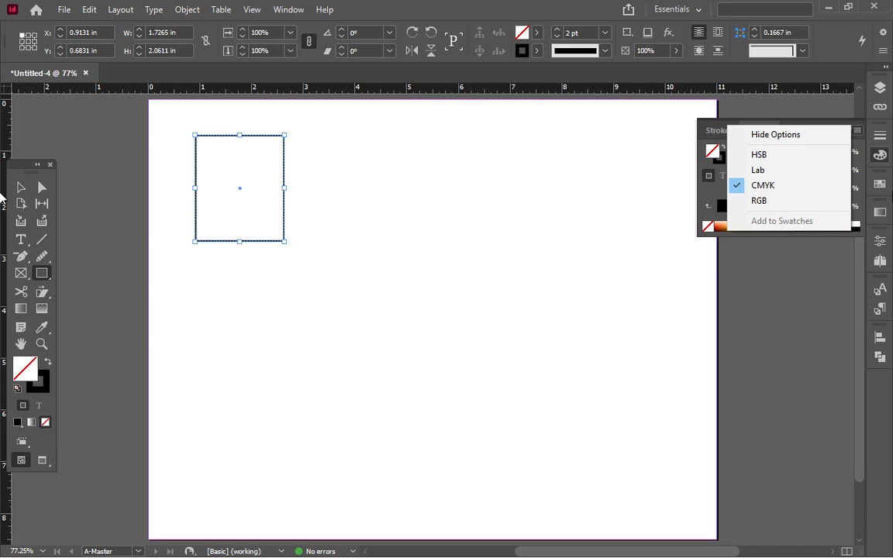
# Create a CMYK process swatch with C=16, M=4, Y=33, K=0 and apply it as the rectangle's fill
pyautogui.click(879, 184)
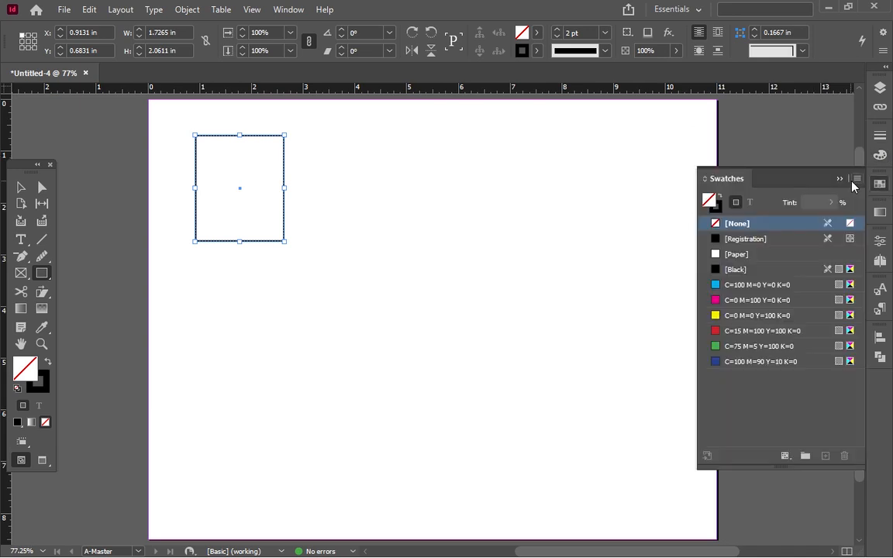
pyautogui.click(855, 180)
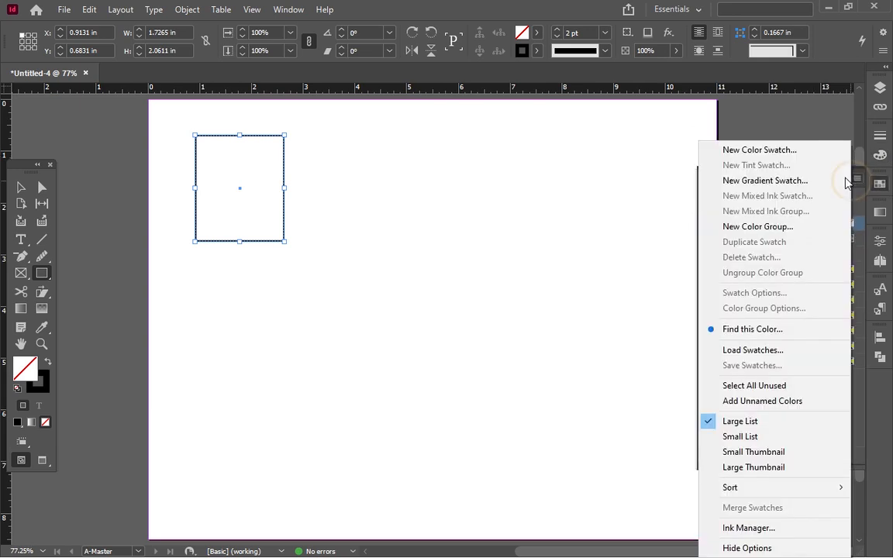
pyautogui.click(801, 153)
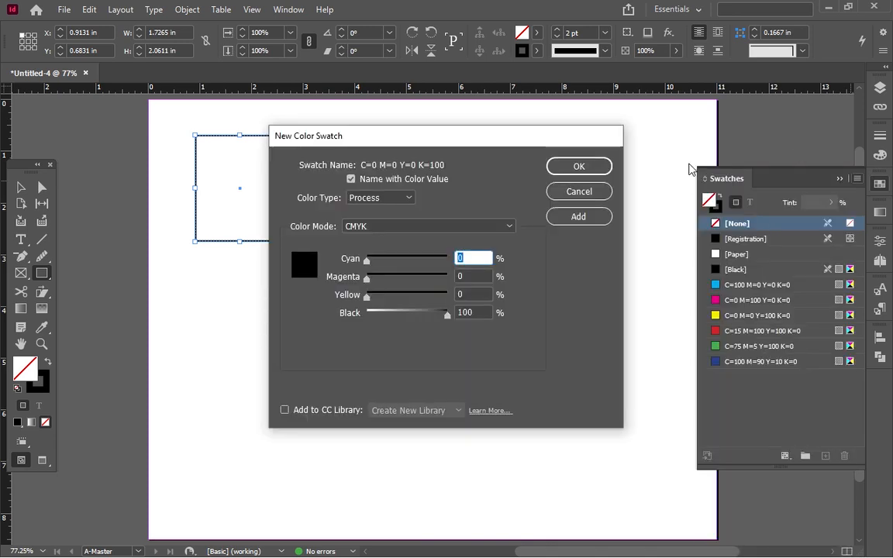
pyautogui.write('16')
pyautogui.click(464, 275)
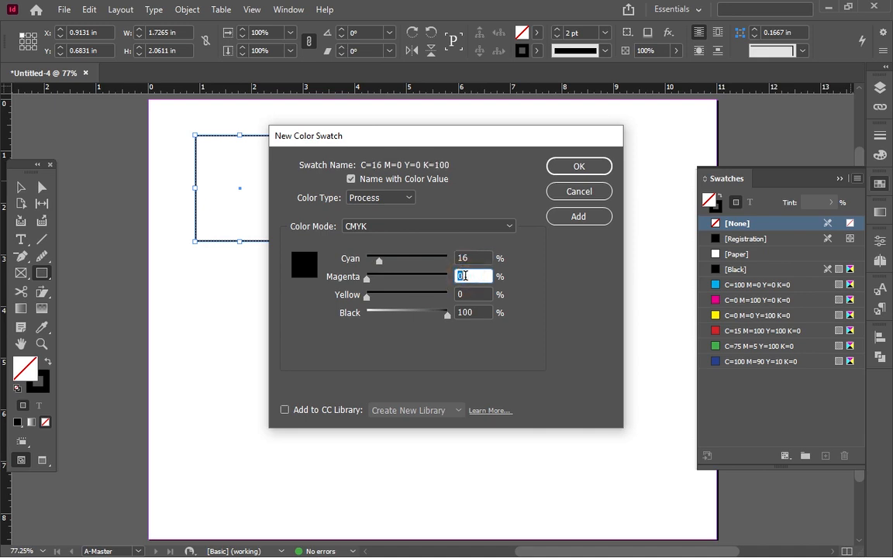
pyautogui.write('4')
pyautogui.click(462, 293)
pyautogui.doubleClick(461, 293)
pyautogui.write('33')
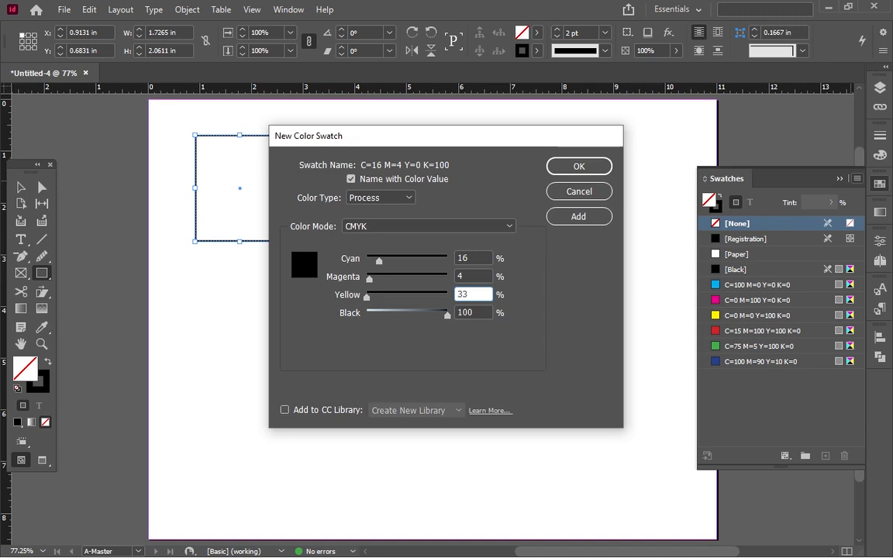
pyautogui.click(470, 310)
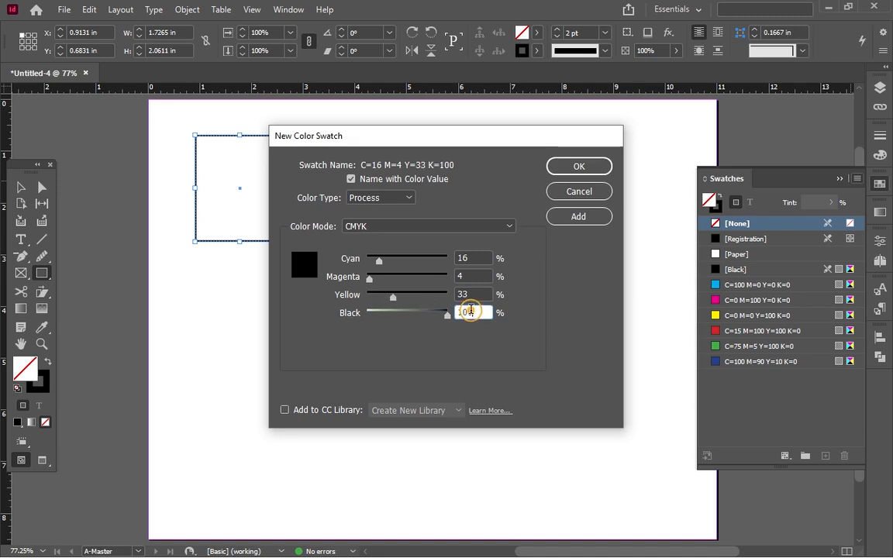
pyautogui.press('BackSpace')
pyautogui.press('BackSpace')
pyautogui.press('BackSpace')
pyautogui.write('0')
pyautogui.click(578, 167)
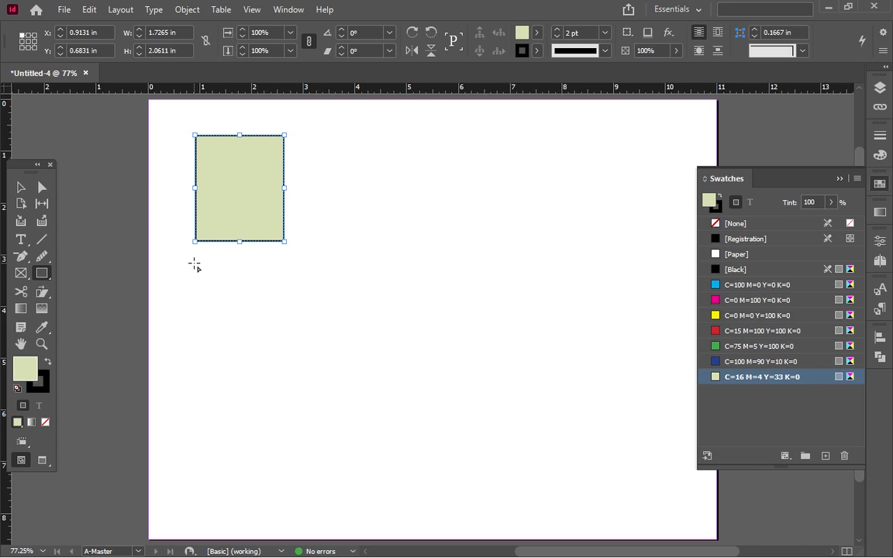
# Draw an empty text frame about 1.73 in wide and 0.36 in high below the rectangle, aligned with its sides
pyautogui.click(22, 241)
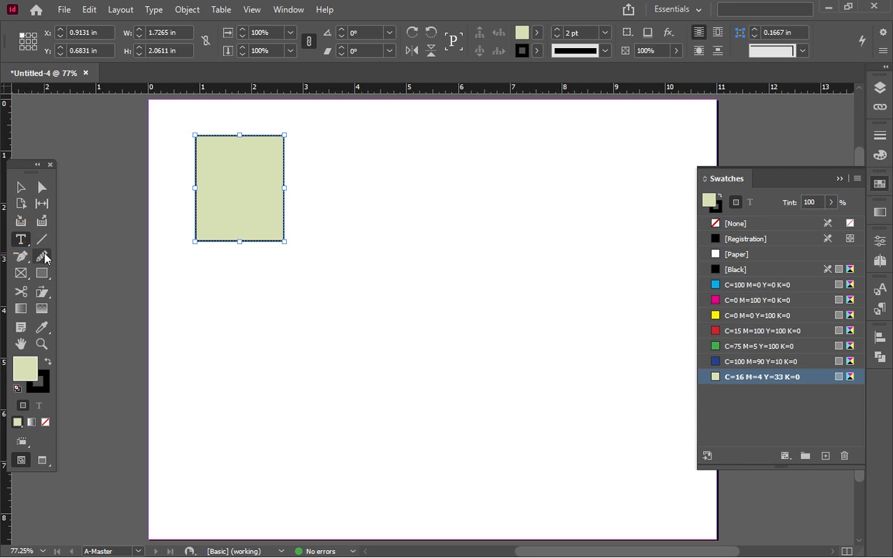
pyautogui.click(194, 254)
pyautogui.moveTo(221, 279); pyautogui.dragTo(283, 271)
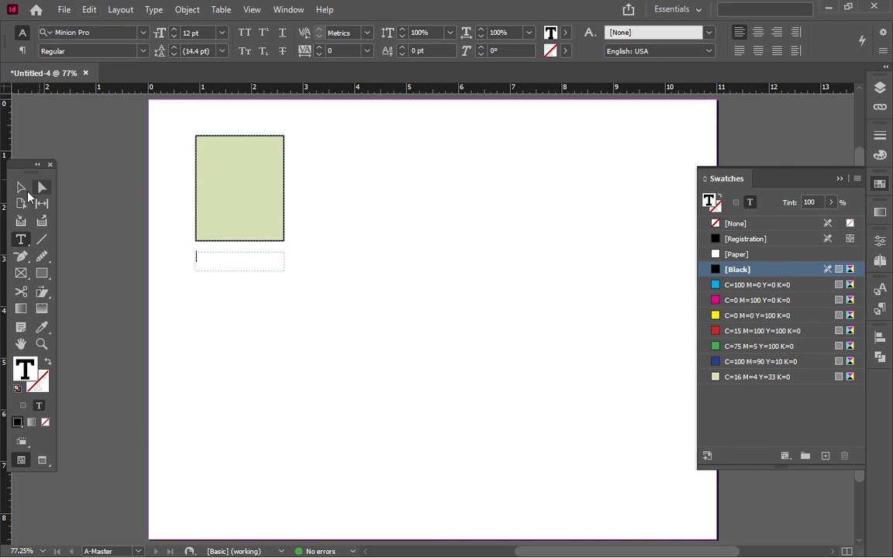
# Resize the text frame to 1.7057 in wide and 0.2814 in high
pyautogui.click(21, 188)
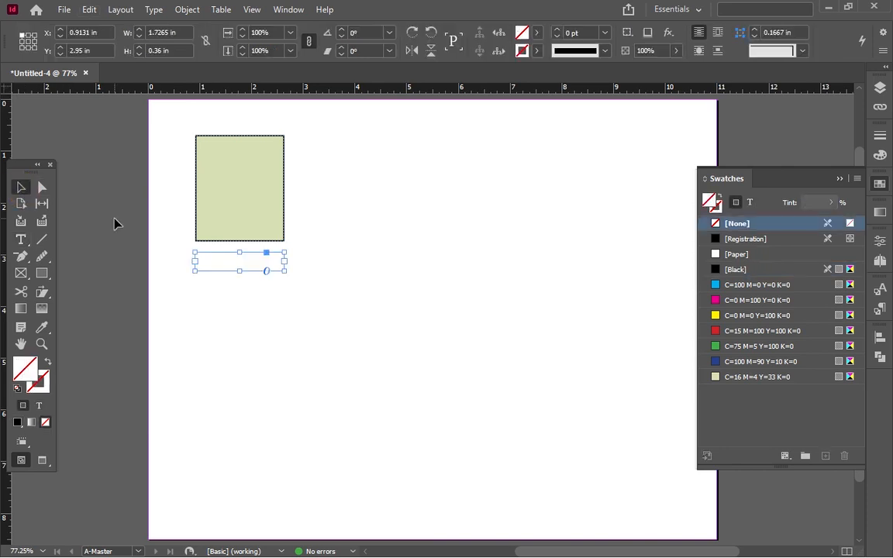
pyautogui.click(168, 32)
pyautogui.press('BackSpace')
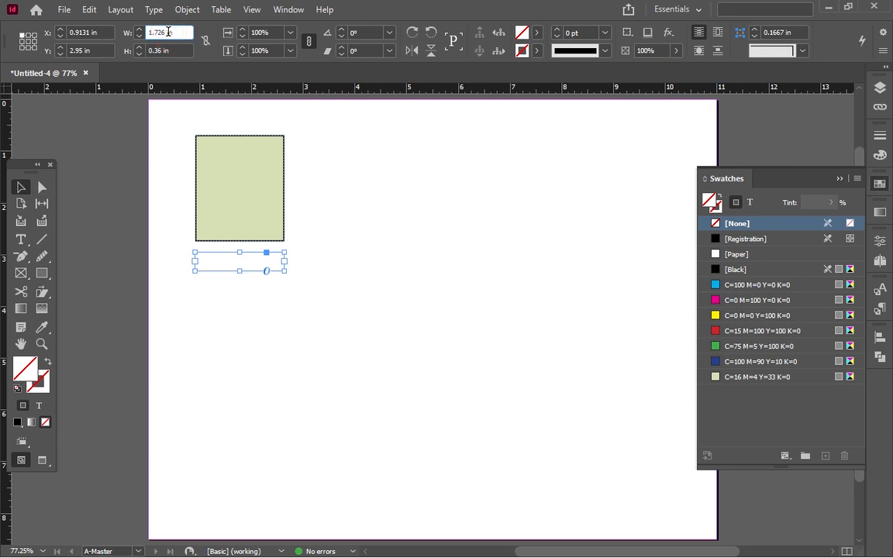
pyautogui.press('BackSpace')
pyautogui.write('057')
pyautogui.press('BackSpace')
pyautogui.click(157, 51)
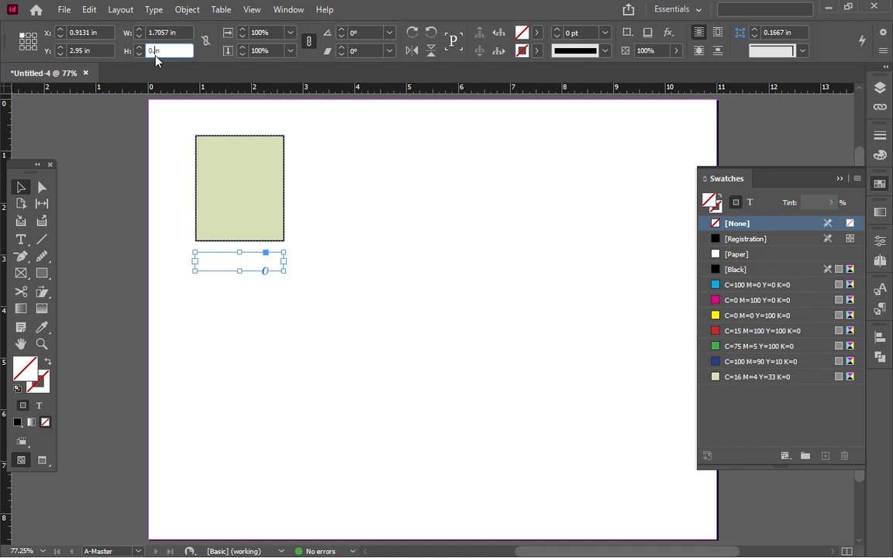
pyautogui.write('28')
pyautogui.write('4')
pyautogui.press('BackSpace')
pyautogui.write('14')
pyautogui.press('Return')
# Nudge the text frame up so it sits just below the rectangle, at Y 2.8389 in
pyautogui.press('Up')
pyautogui.press('Up')
pyautogui.press('Up')
pyautogui.press('Up')
pyautogui.press('Up')
pyautogui.press('Up')
pyautogui.press('Up')
pyautogui.press('Up')
pyautogui.press('Up')
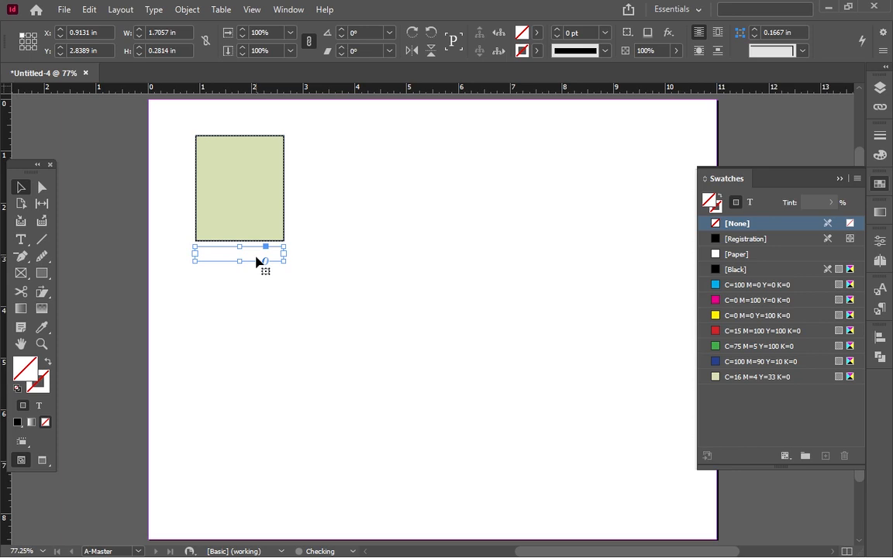
pyautogui.press('Down')
# Duplicate the text frame twice straight down in an evenly spaced stack, with the lowest copy at Y 3.53 in
pyautogui.moveTo(259, 254); pyautogui.dragTo(262, 297)
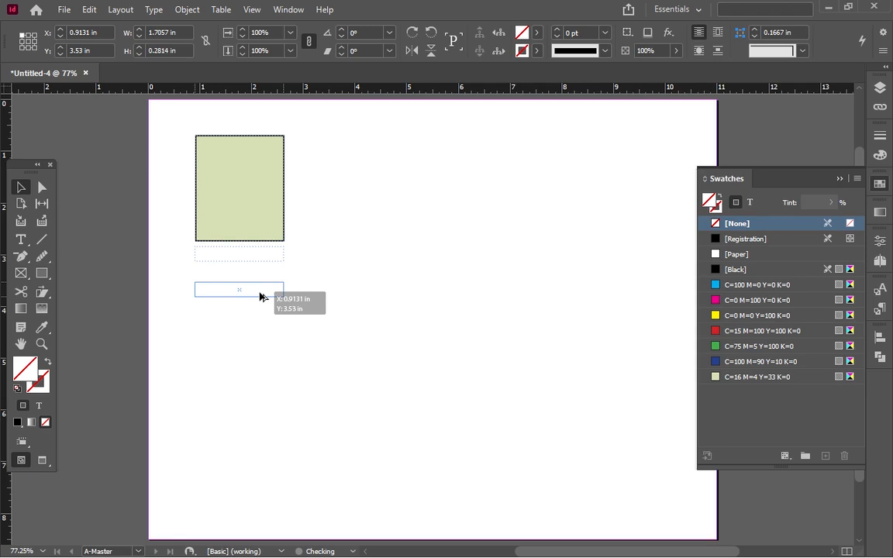
pyautogui.moveTo(259, 293); pyautogui.dragTo(261, 296)
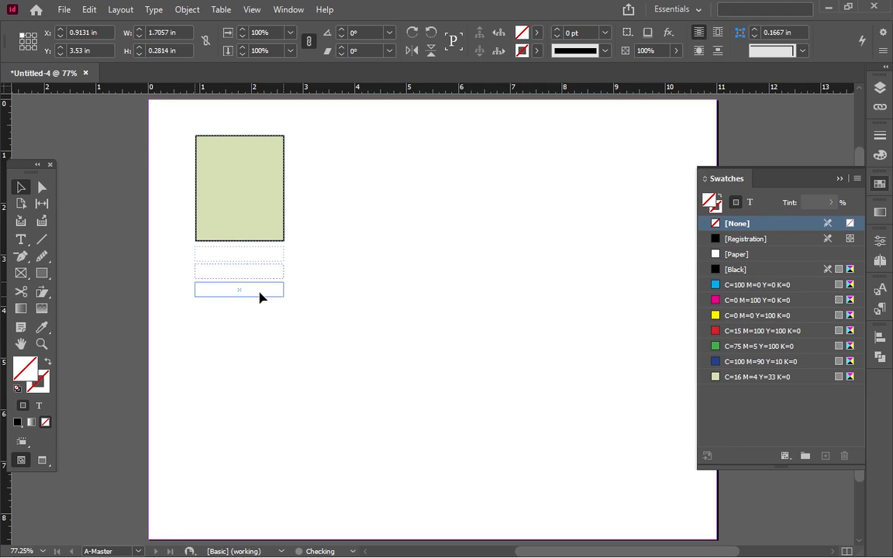
pyautogui.click(261, 293)
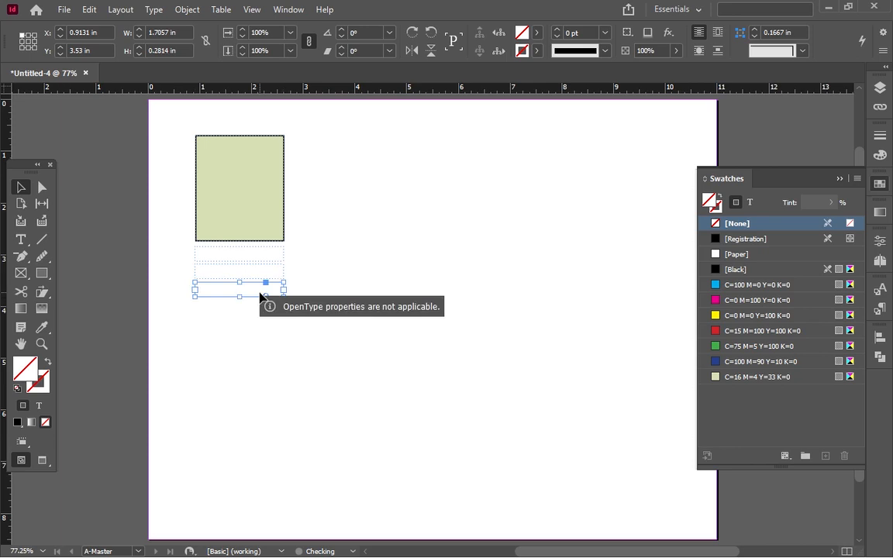
# Give the top text frame a C=100 M=0 Y=0 K=0 stroke and swap its stroke with its empty fill
pyautogui.click(271, 252)
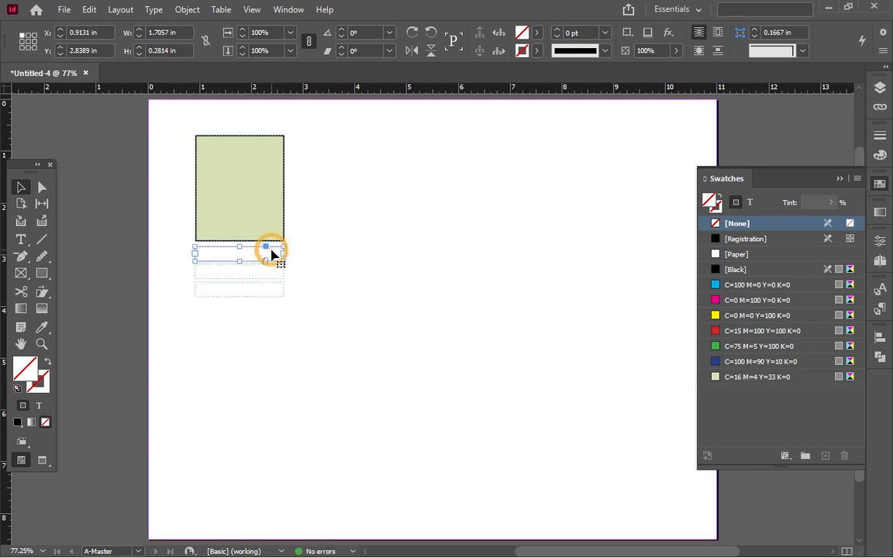
pyautogui.click(537, 51)
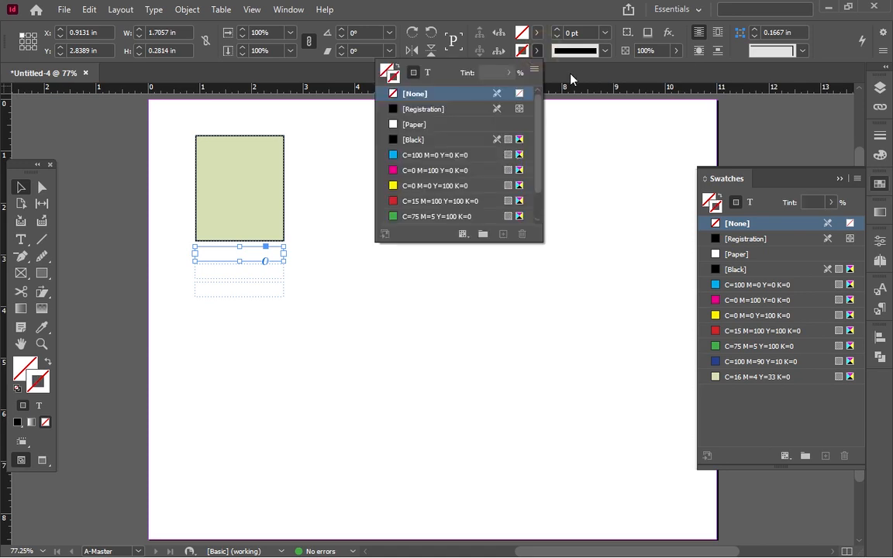
pyautogui.click(423, 158)
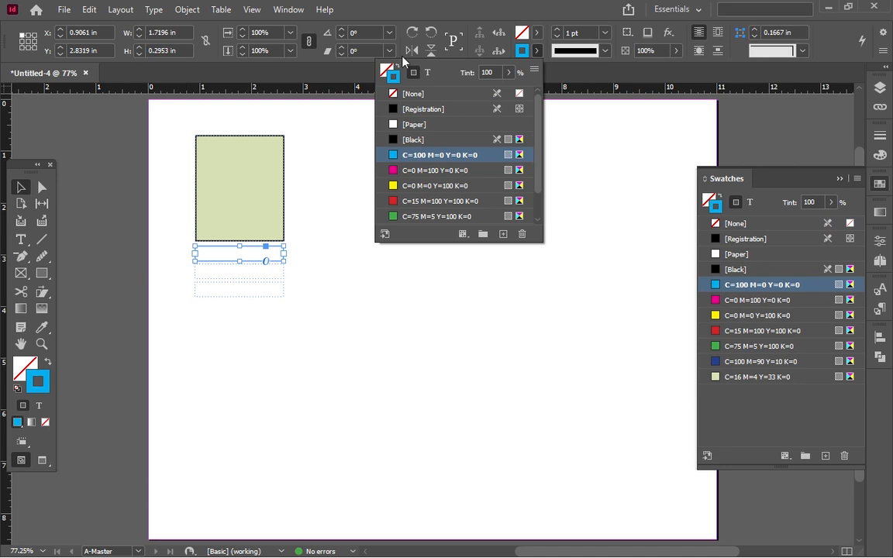
pyautogui.click(483, 14)
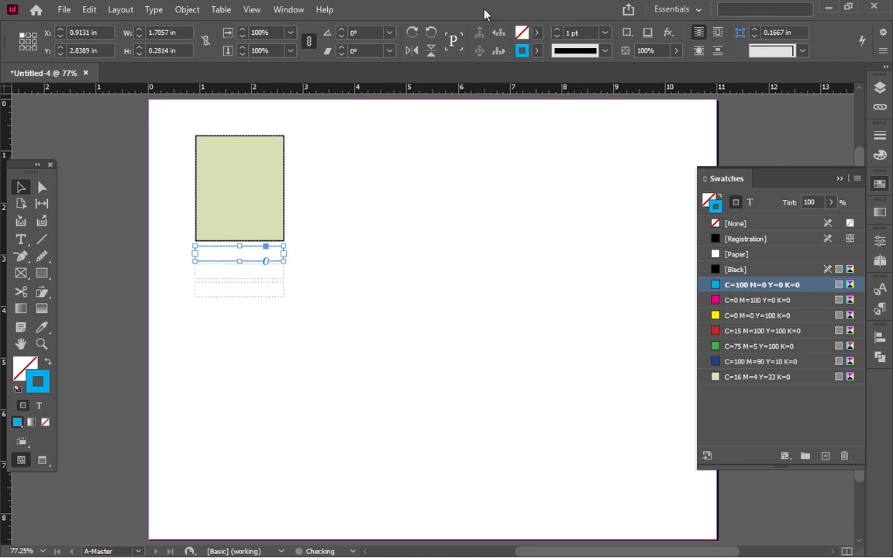
pyautogui.hotkey('shift', 'x')
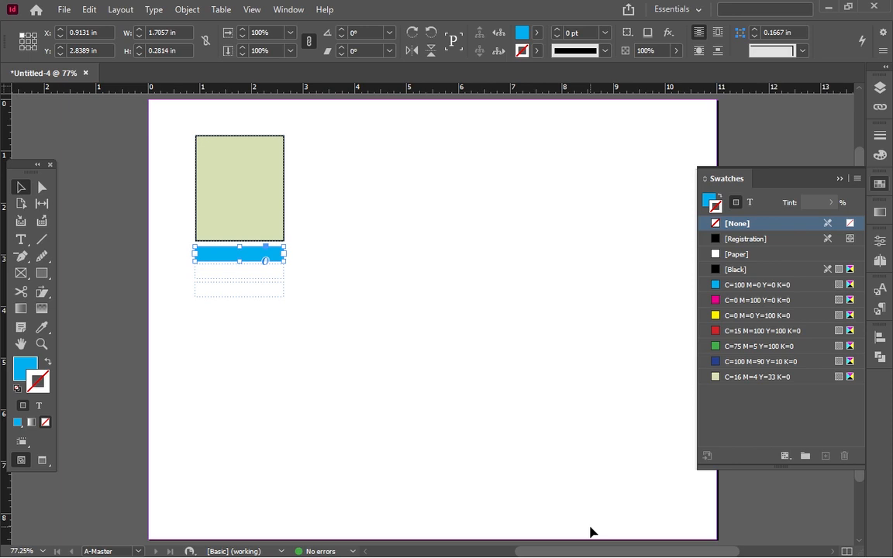
# Fill the three text frames from top to bottom with [Black], C=75 M=5 Y=100 K=0 and C=15 M=100 Y=100 K=0
pyautogui.click(538, 32)
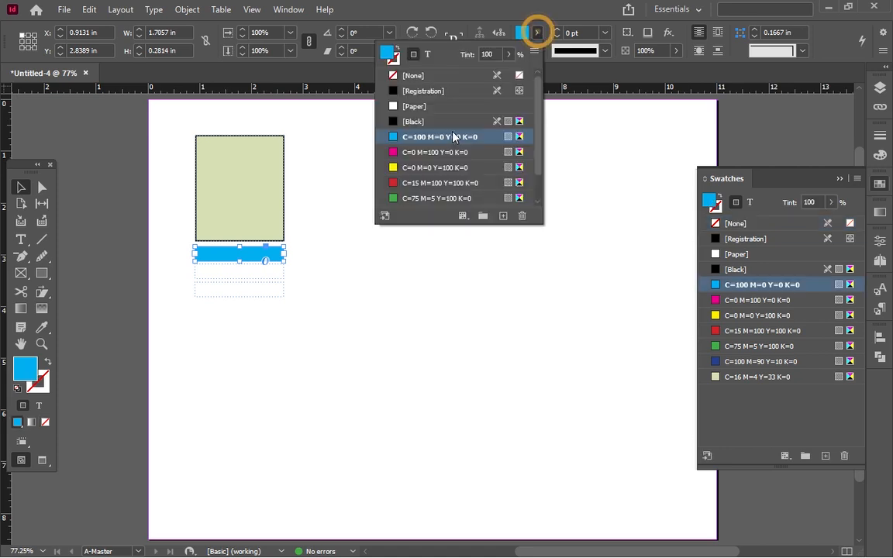
pyautogui.click(452, 121)
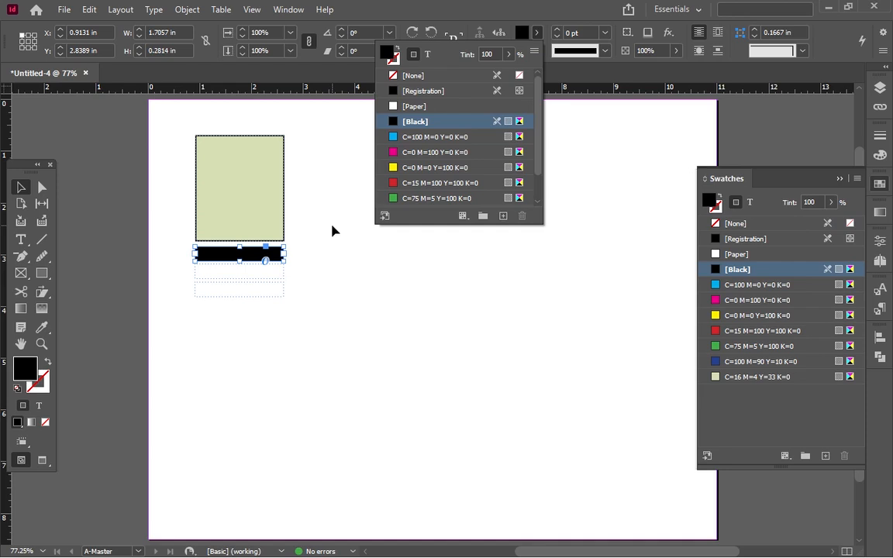
pyautogui.click(272, 275)
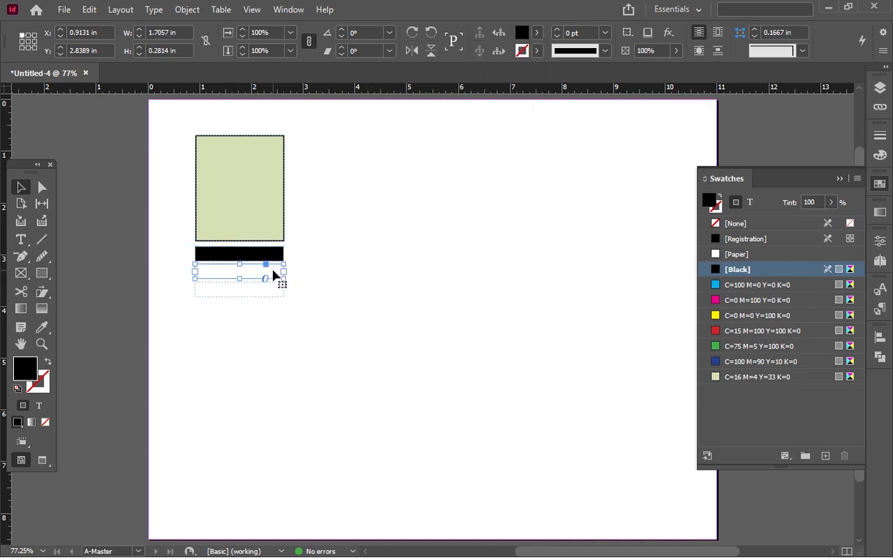
pyautogui.click(537, 34)
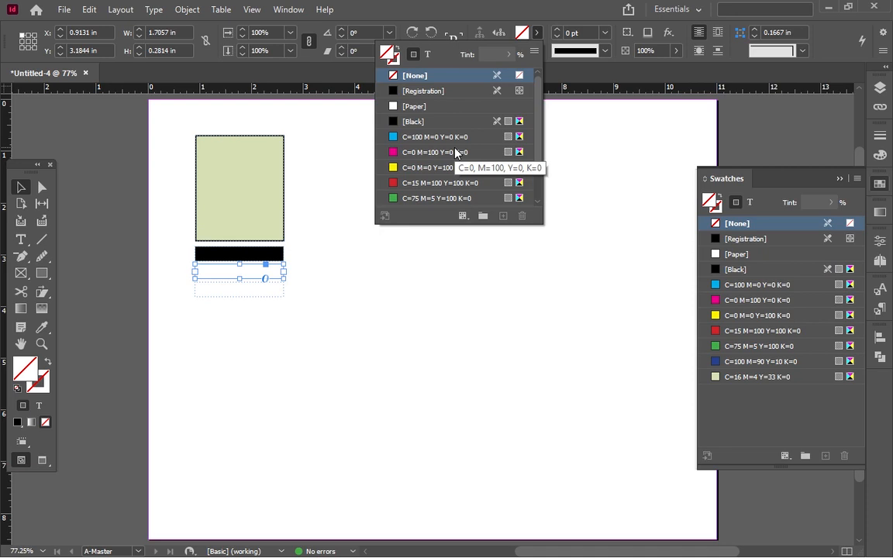
pyautogui.click(412, 200)
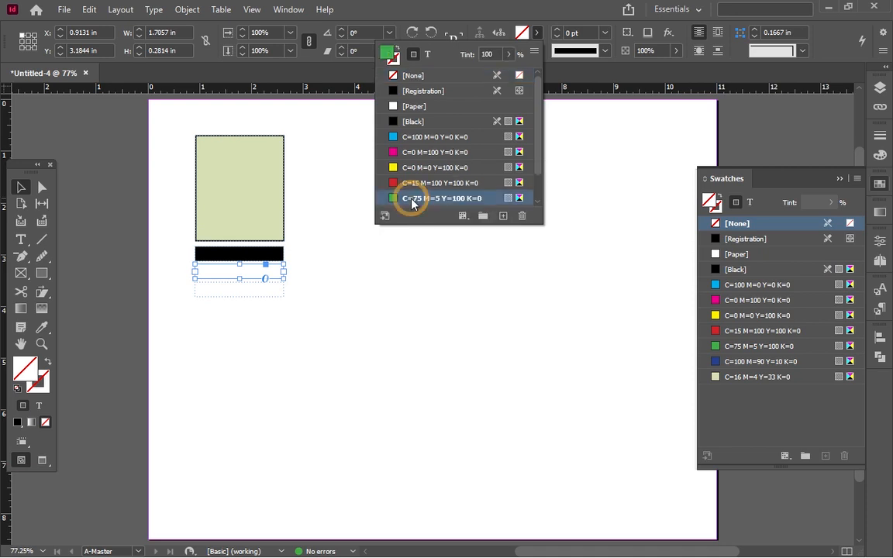
pyautogui.click(277, 292)
pyautogui.click(539, 32)
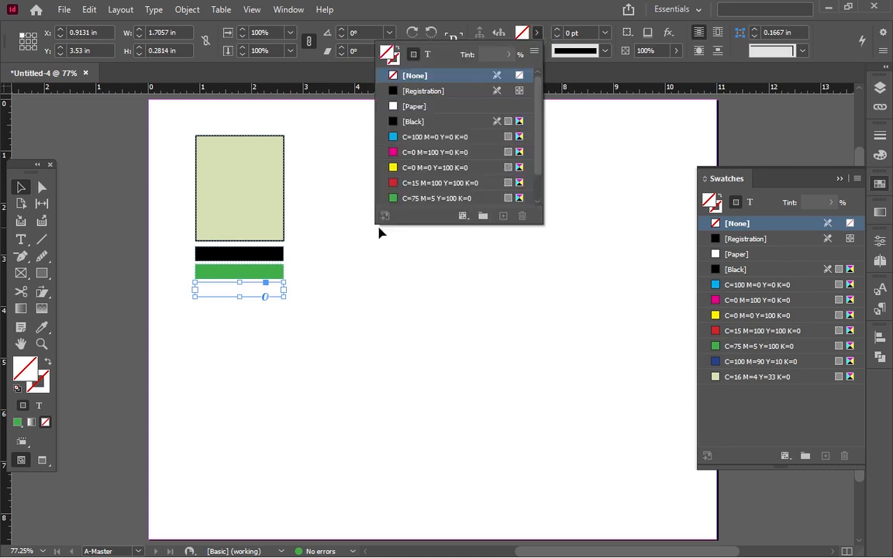
pyautogui.click(425, 183)
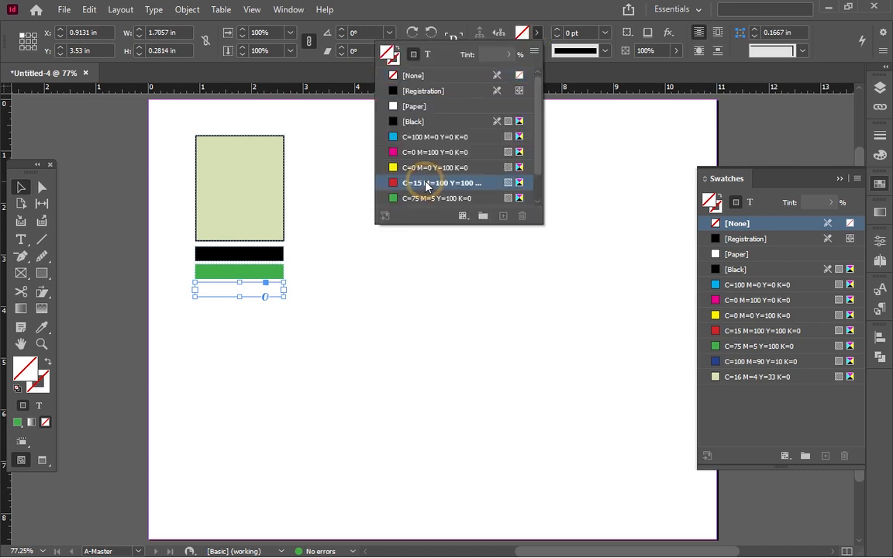
# Enter the text "Name" in the black frame, using [Paper] as the text colour
pyautogui.click(243, 255)
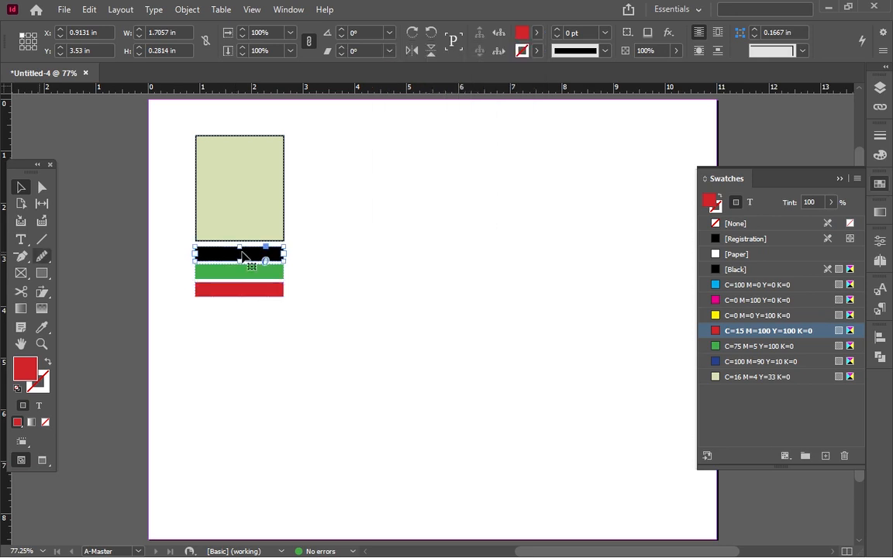
pyautogui.press('t')
pyautogui.click(240, 252)
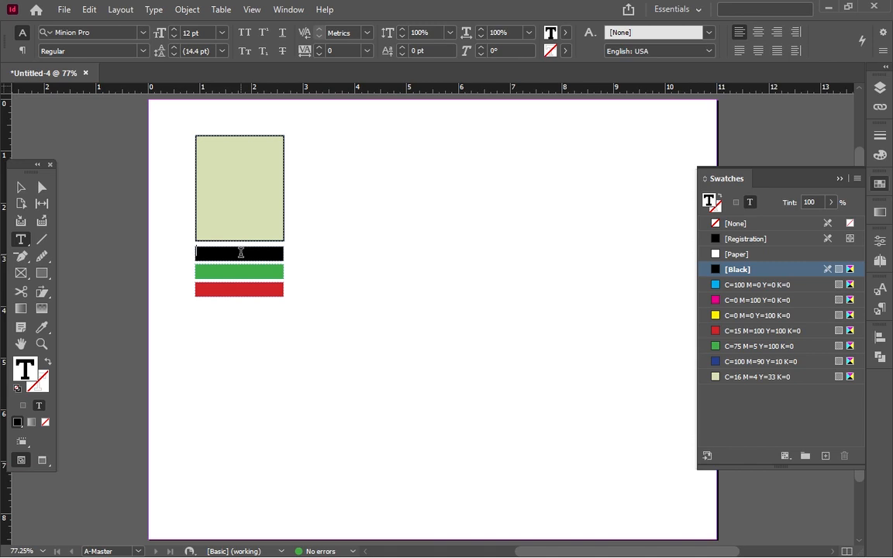
pyautogui.write('T')
pyautogui.click(568, 34)
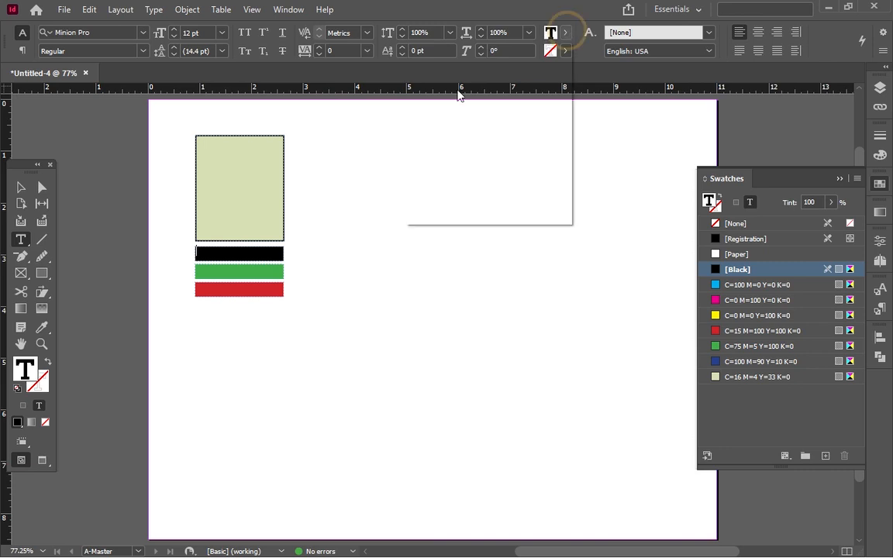
pyautogui.click(453, 109)
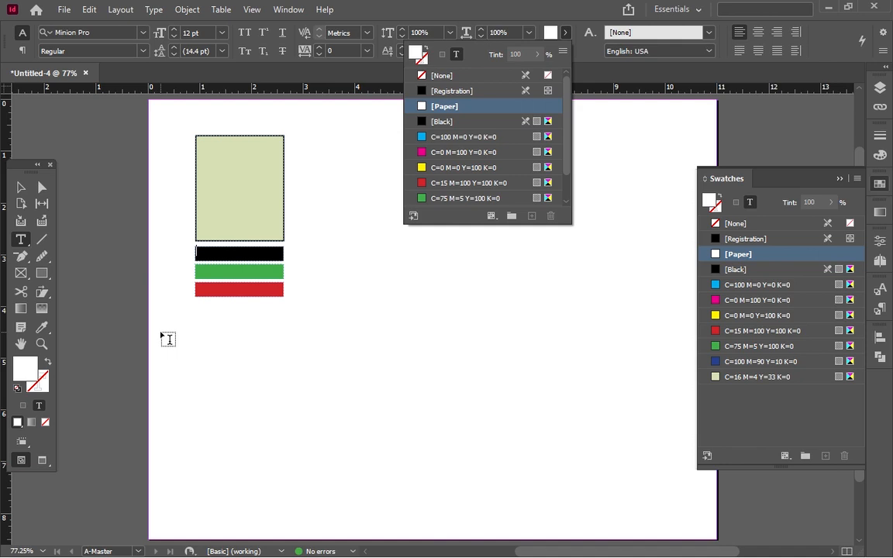
pyautogui.click(223, 256)
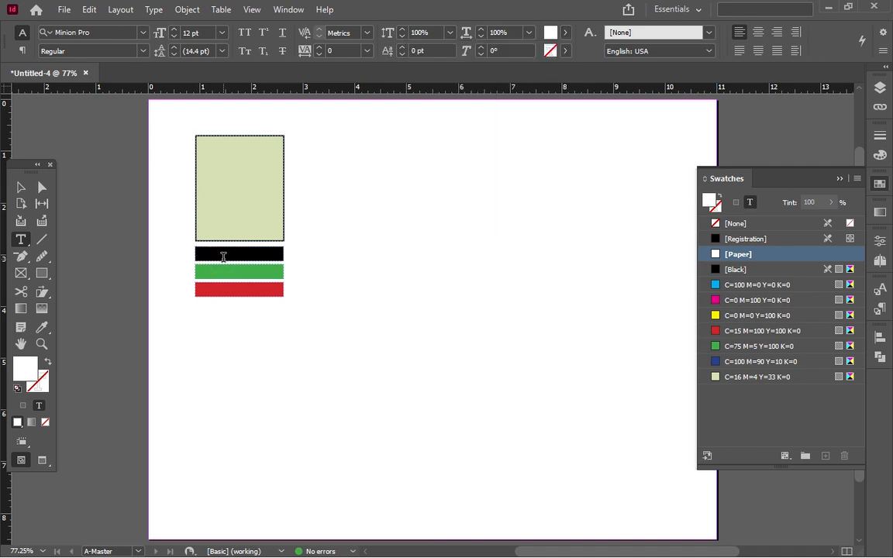
pyautogui.write('Name')
# Center the "Name" text horizontally and set its frame's vertical justification to Center
pyautogui.click(220, 254)
pyautogui.hotkey('ctrl', 'a')
pyautogui.click(758, 36)
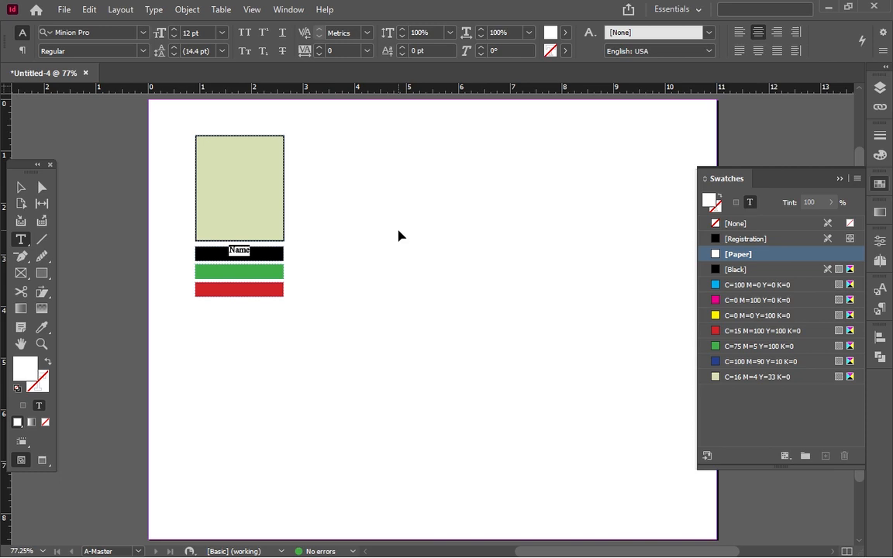
pyautogui.hotkey('ctrl', 'b')
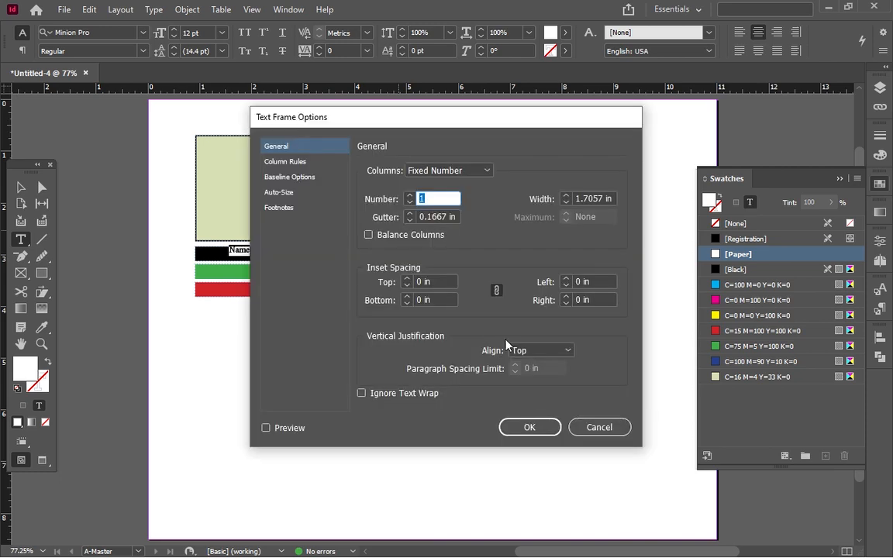
pyautogui.click(530, 359)
pyautogui.click(538, 352)
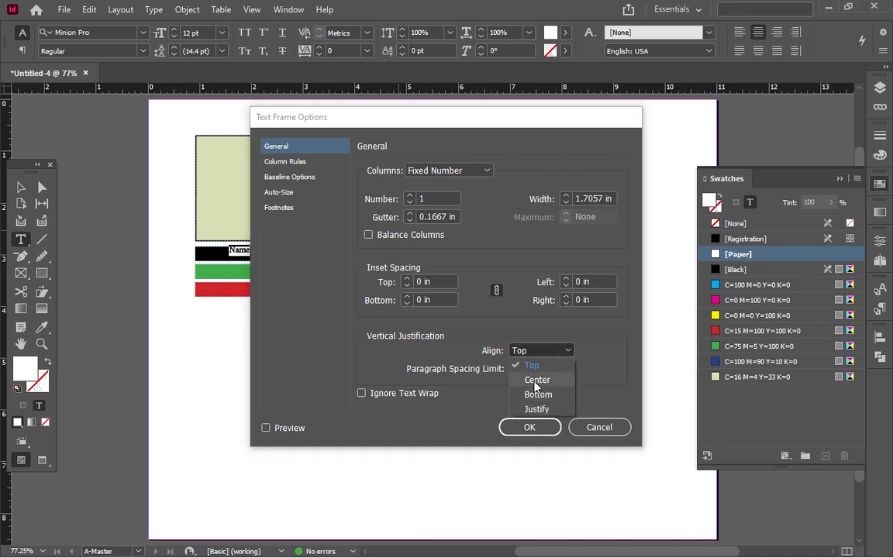
pyautogui.click(536, 380)
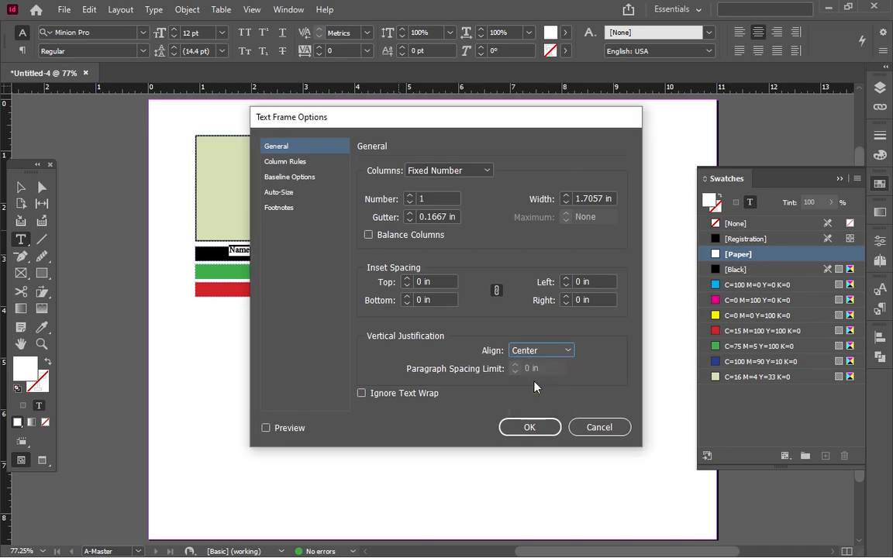
pyautogui.click(530, 427)
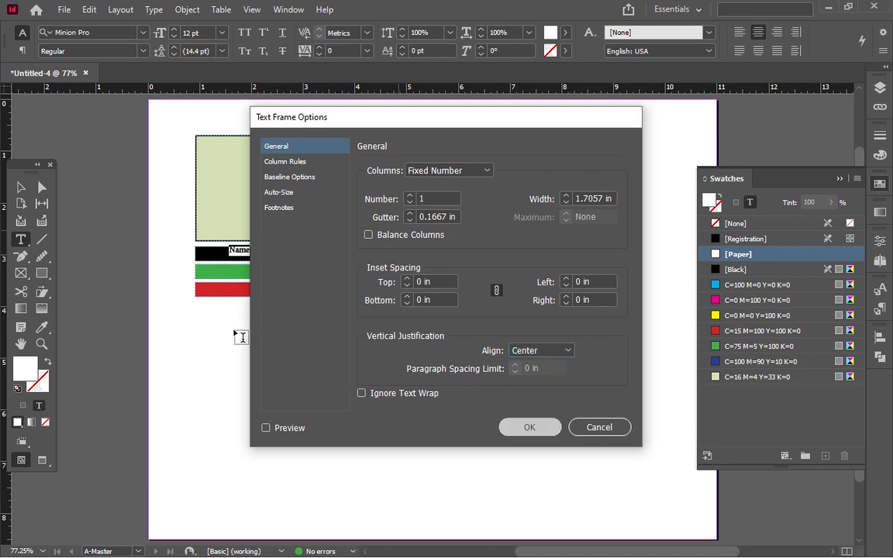
# Enter "Nationality" in the green frame and center it both horizontally and vertically
pyautogui.click(245, 273)
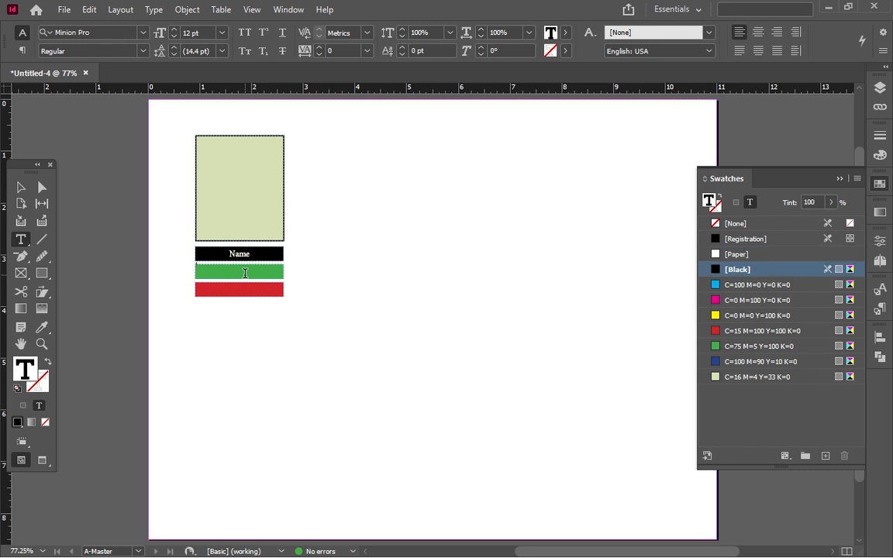
pyautogui.write('Nationality')
pyautogui.doubleClick(225, 266)
pyautogui.click(758, 32)
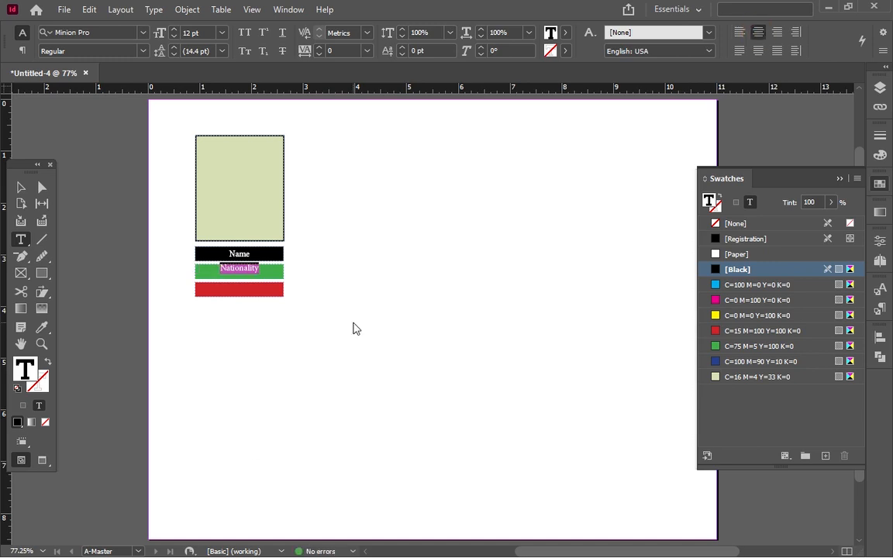
pyautogui.hotkey('ctrl', 'b')
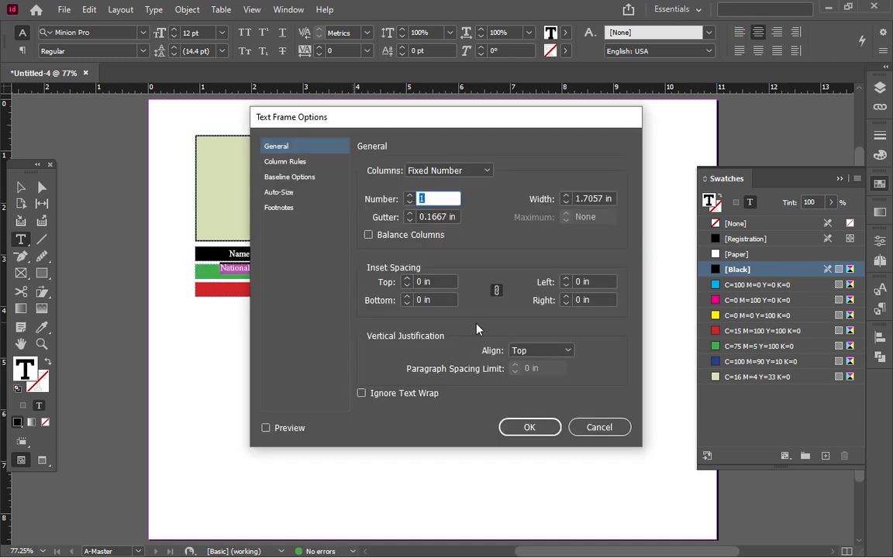
pyautogui.click(547, 350)
pyautogui.click(525, 379)
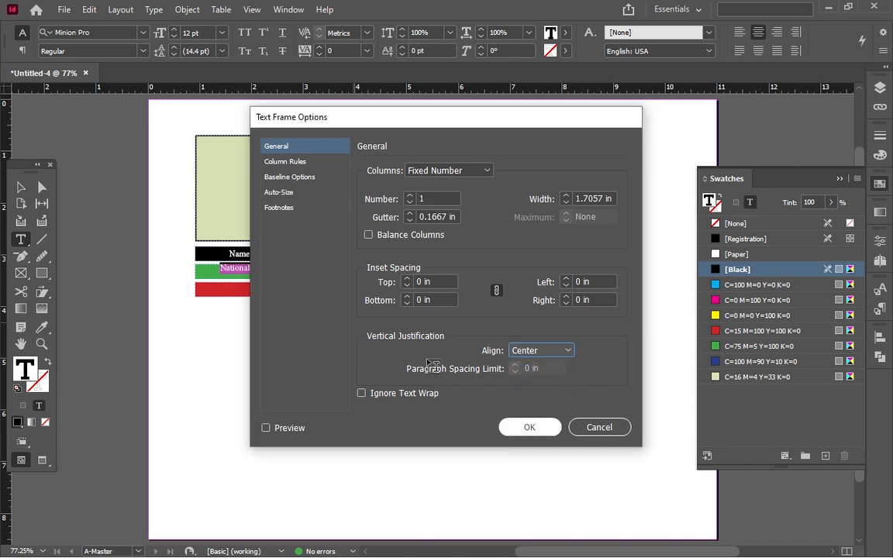
pyautogui.click(523, 426)
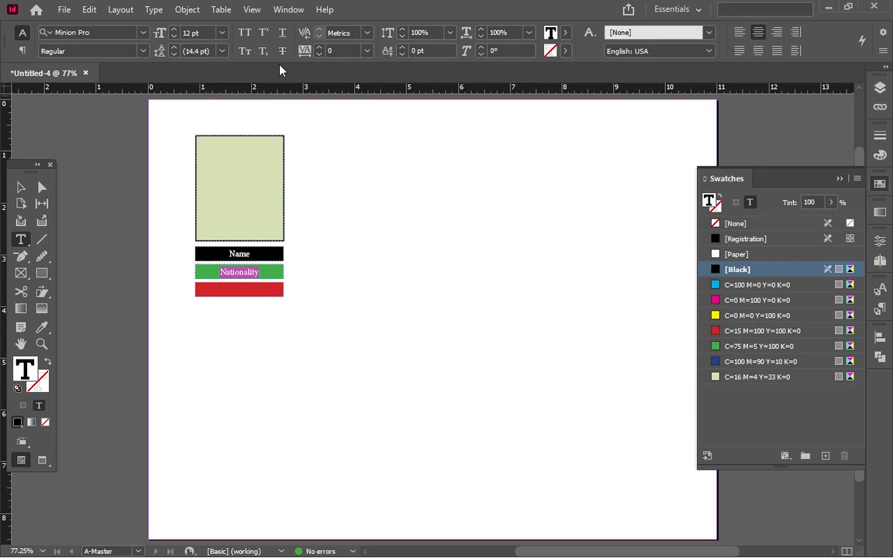
# Set the "Nationality" text's tracking to 40 and its font style to Semibold Italic
pyautogui.click(320, 48)
pyautogui.click(320, 47)
pyautogui.click(320, 48)
pyautogui.click(320, 47)
pyautogui.click(144, 52)
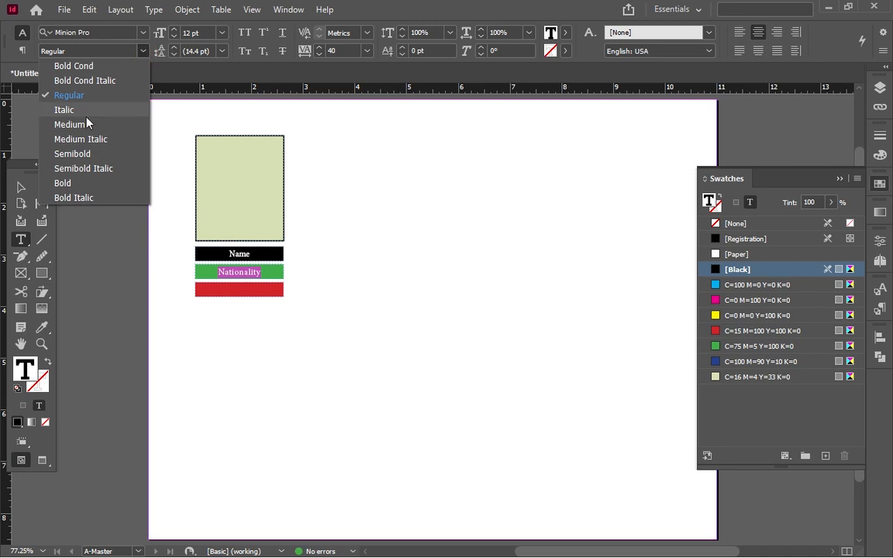
pyautogui.click(71, 155)
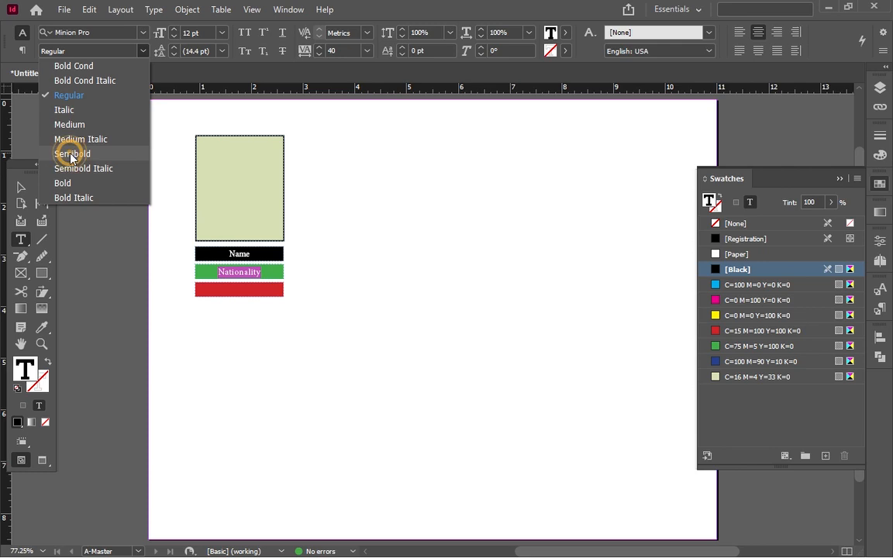
pyautogui.click(142, 51)
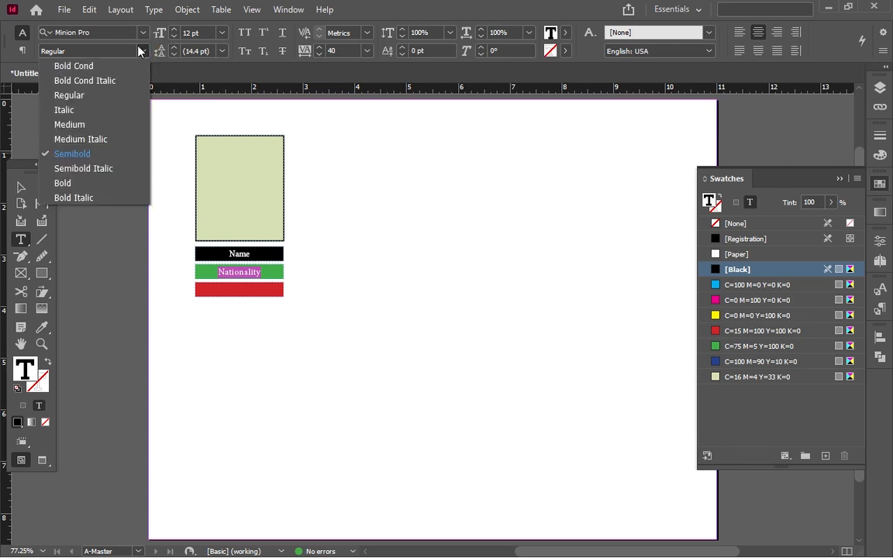
pyautogui.click(141, 51)
pyautogui.click(143, 51)
pyautogui.click(61, 168)
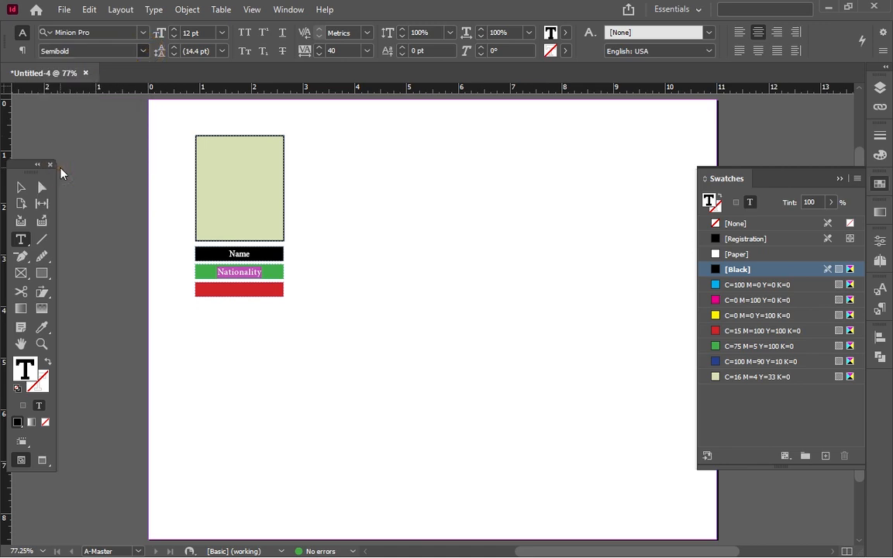
pyautogui.hotkey('ctrl', 'shift', 'i')
pyautogui.click(241, 252)
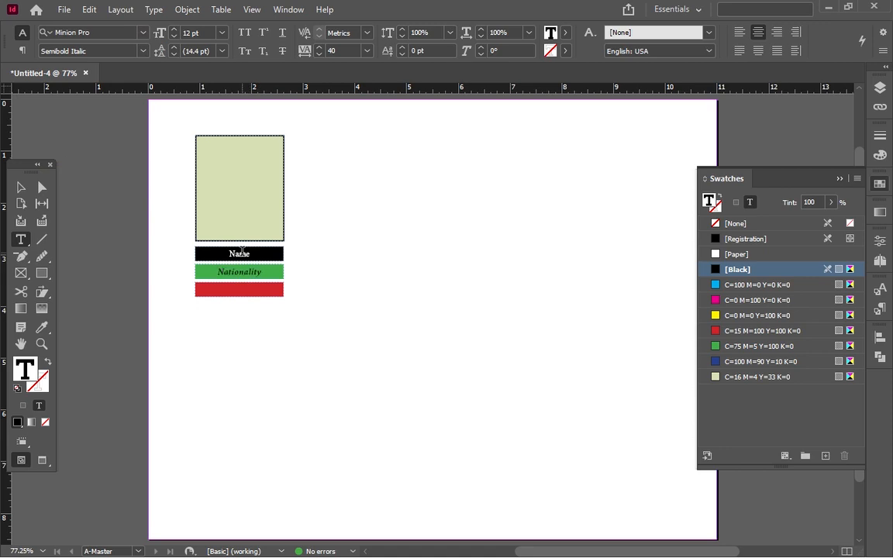
# Enter "Position" in the red frame, colour it [Paper] and center it horizontally
pyautogui.click(236, 289)
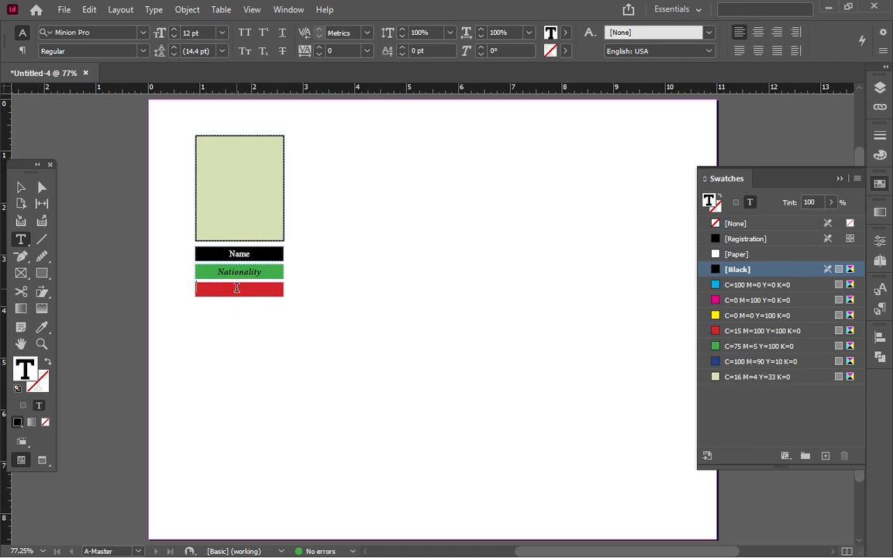
pyautogui.write('Position')
pyautogui.hotkey('ctrl', 'a')
pyautogui.click(565, 33)
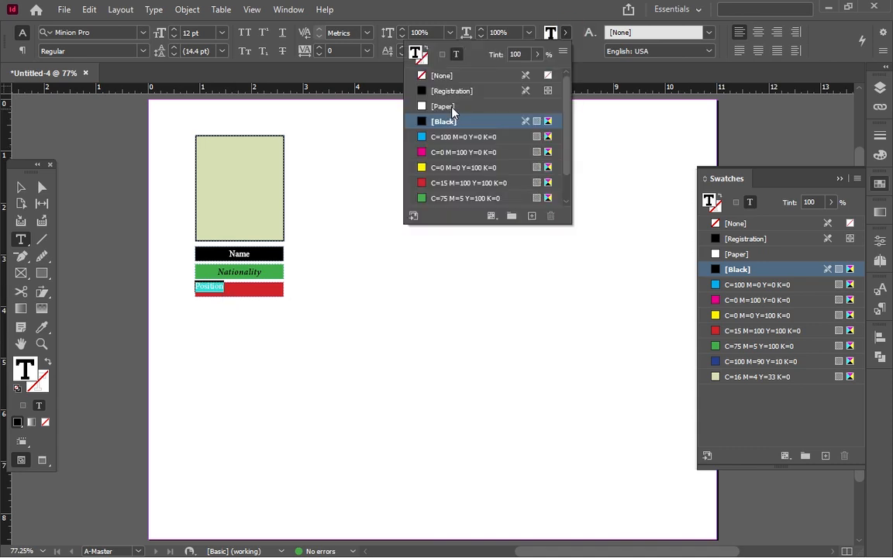
pyautogui.click(452, 107)
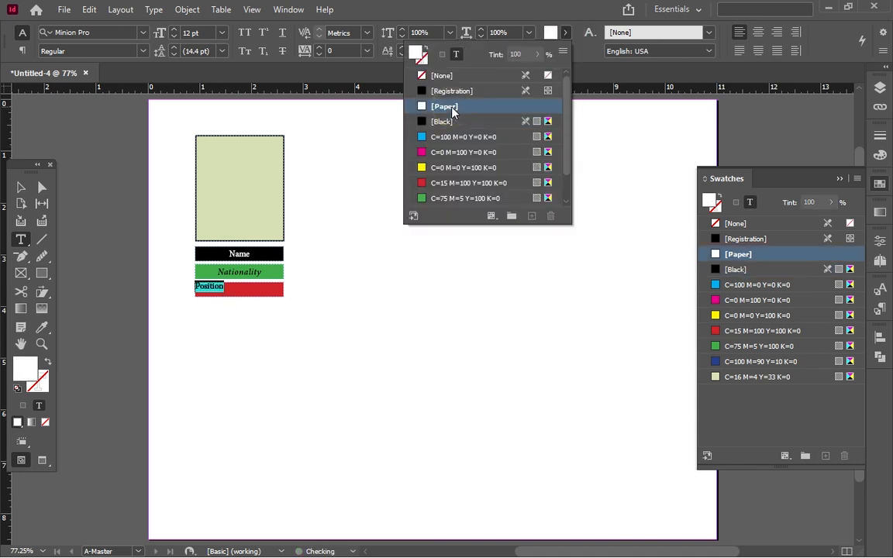
pyautogui.click(758, 34)
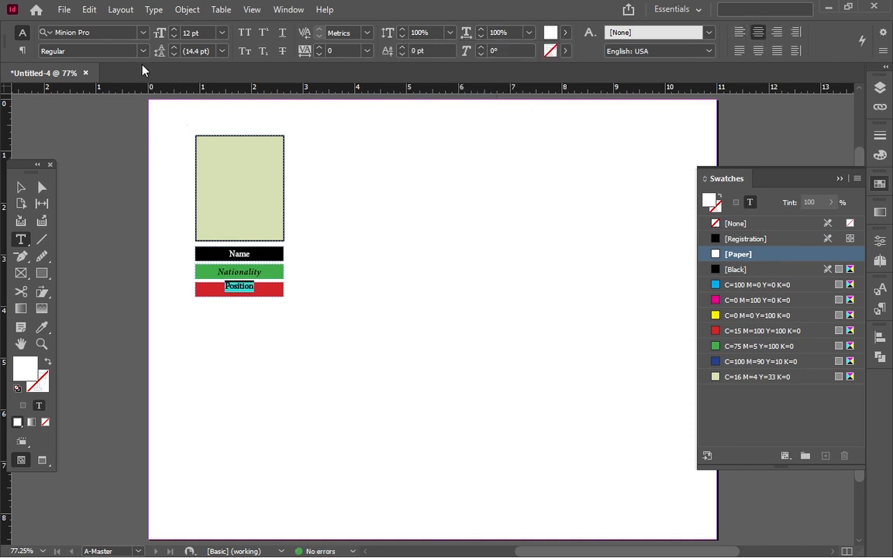
# Set the "Position" text's tracking to 40 and its frame's vertical justification to Center
pyautogui.click(319, 47)
pyautogui.click(319, 47)
pyautogui.click(321, 48)
pyautogui.click(321, 48)
pyautogui.hotkey('ctrl', 'b')
pyautogui.click(558, 350)
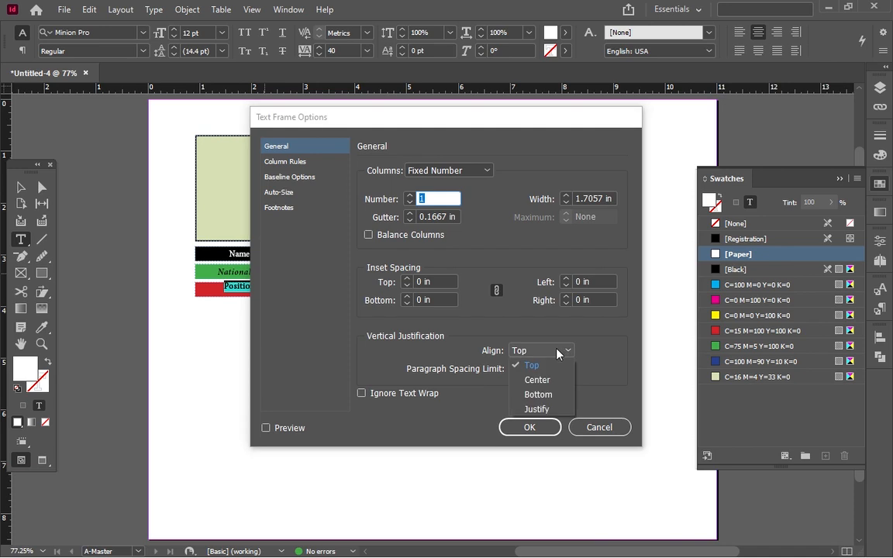
pyautogui.click(538, 382)
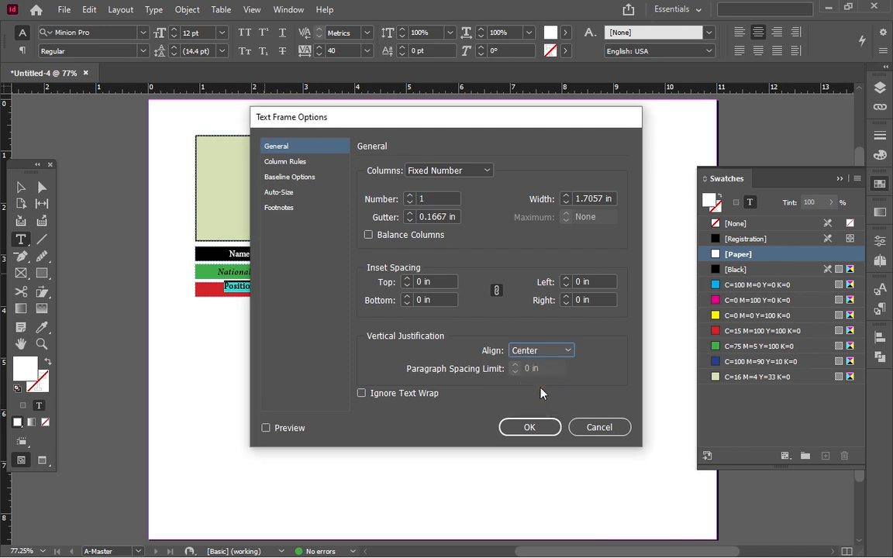
pyautogui.click(521, 427)
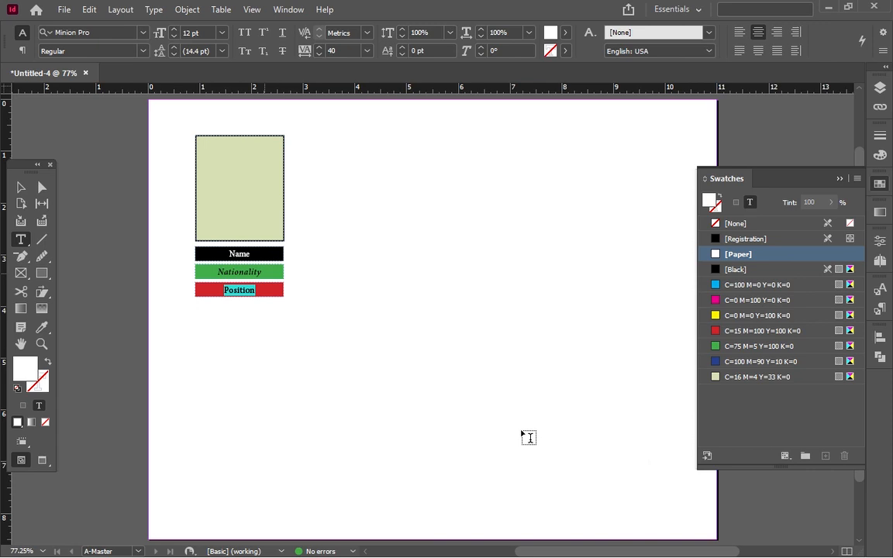
pyautogui.click(241, 253)
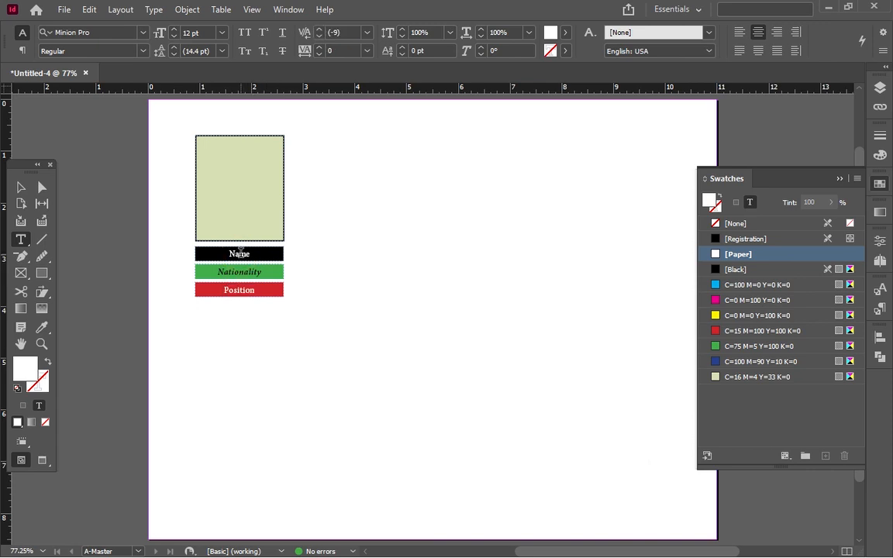
# Set the "Name" text's font style to Bold and its tracking to 50, then deselect the frame
pyautogui.hotkey('ctrl', 'a')
pyautogui.click(141, 50)
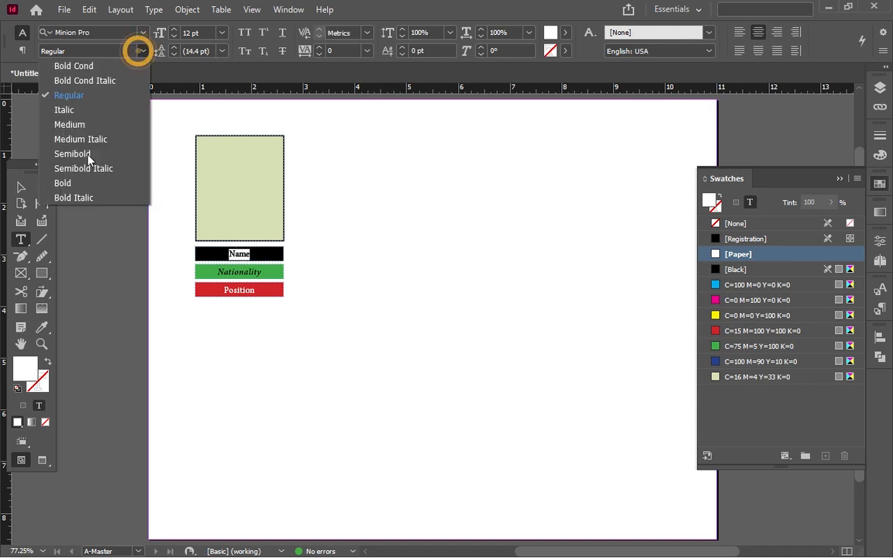
pyautogui.click(78, 183)
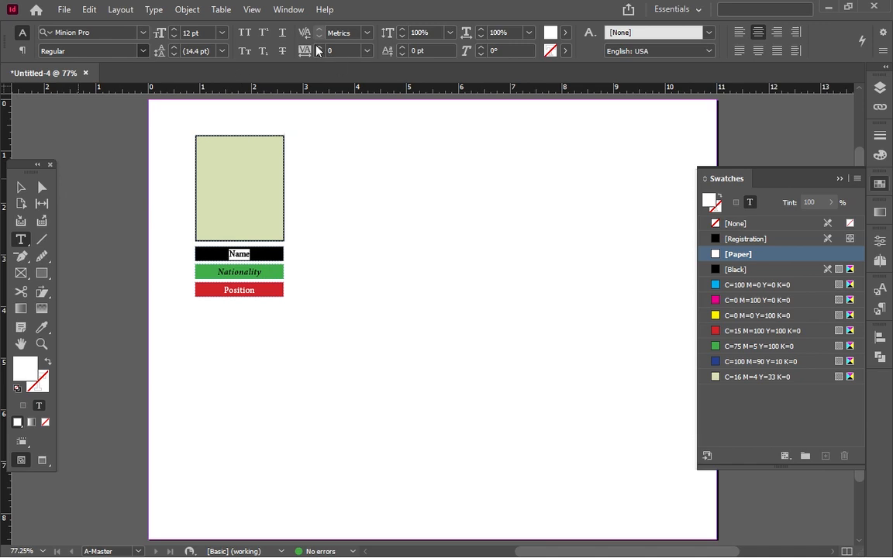
pyautogui.hotkey('ctrl', 'shift', 'b')
pyautogui.click(318, 48)
pyautogui.click(319, 48)
pyautogui.click(319, 48)
pyautogui.click(319, 48)
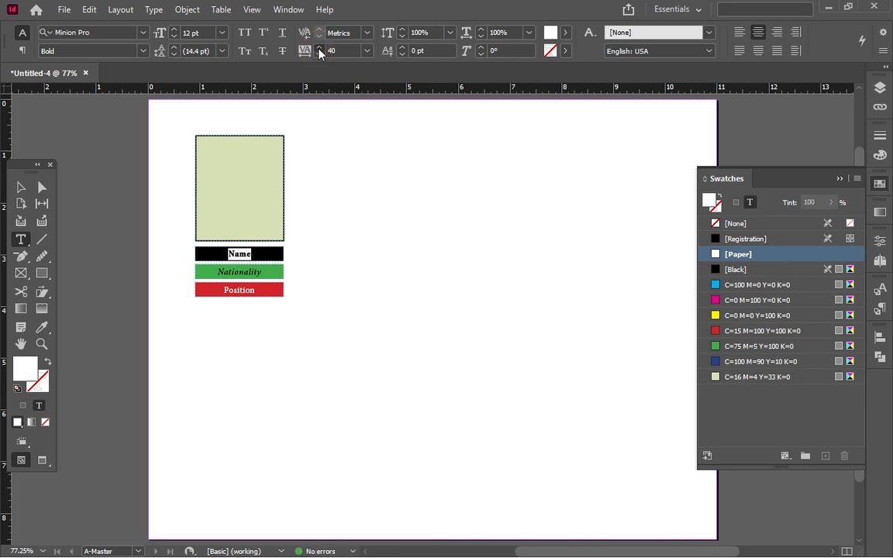
pyautogui.click(21, 189)
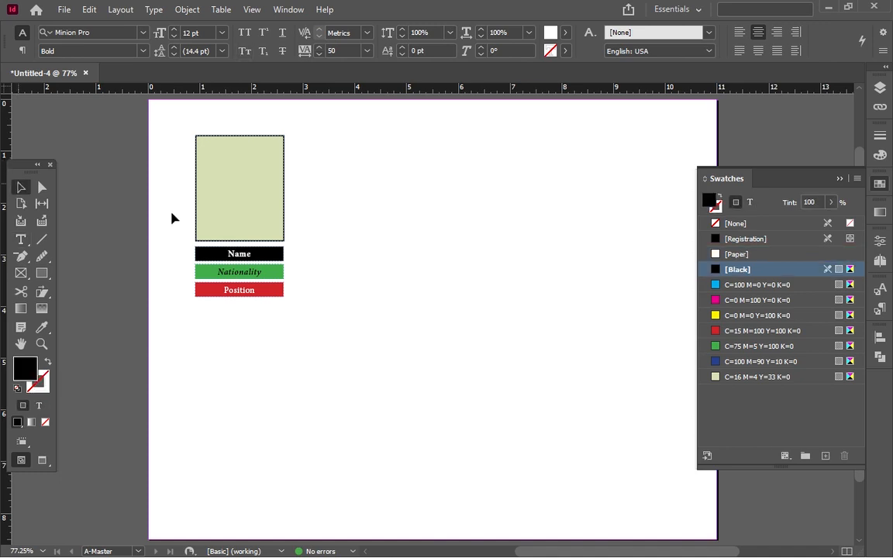
pyautogui.click(344, 242)
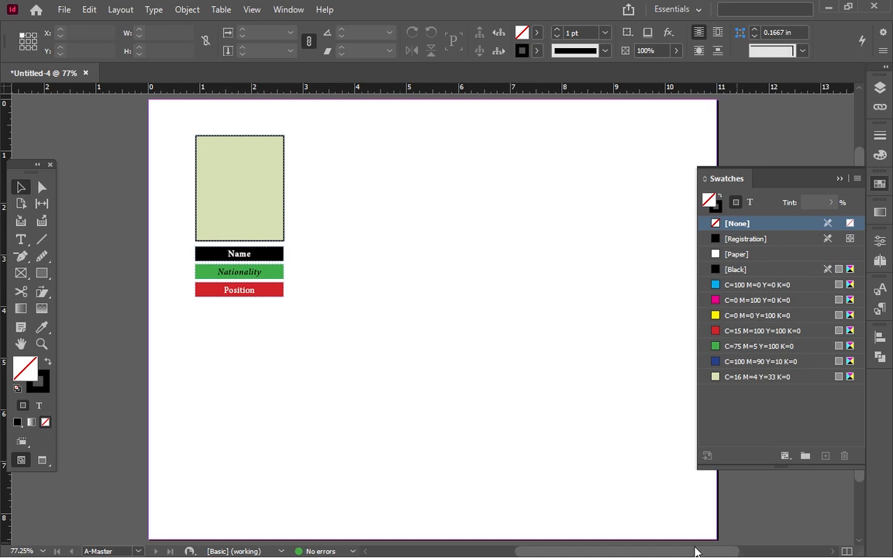
# Check how the master layout appears on page 1, and return to A-Master
pyautogui.hscroll(3, 695, 552)
pyautogui.hscroll(-3, 679, 552)
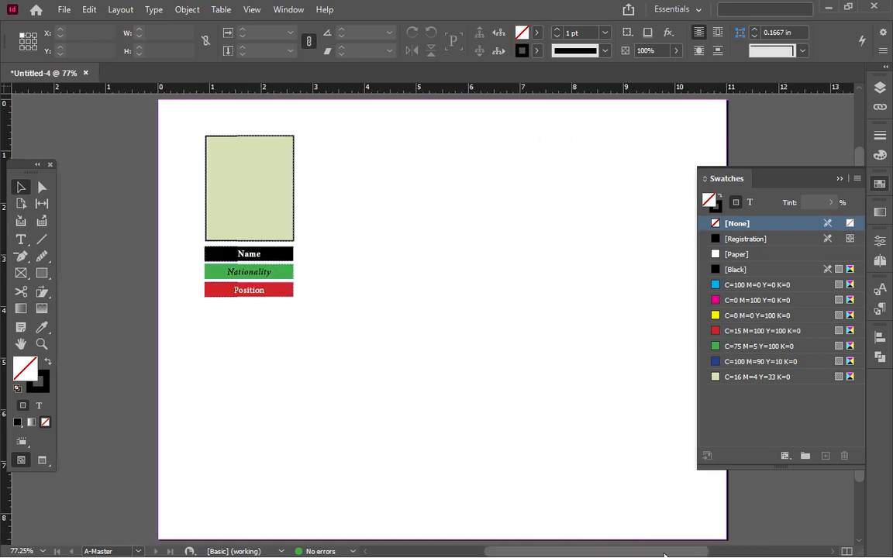
pyautogui.moveTo(663, 554); pyautogui.dragTo(670, 554)
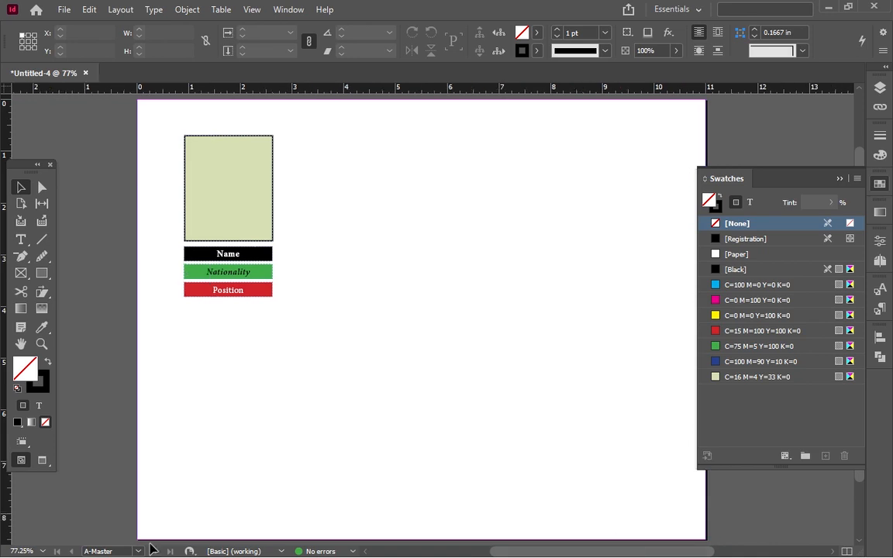
pyautogui.click(137, 550)
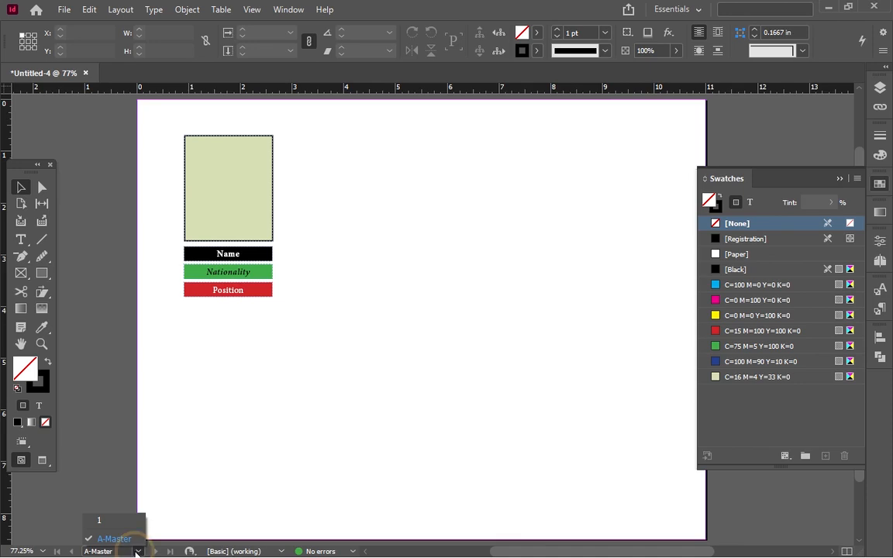
pyautogui.click(128, 521)
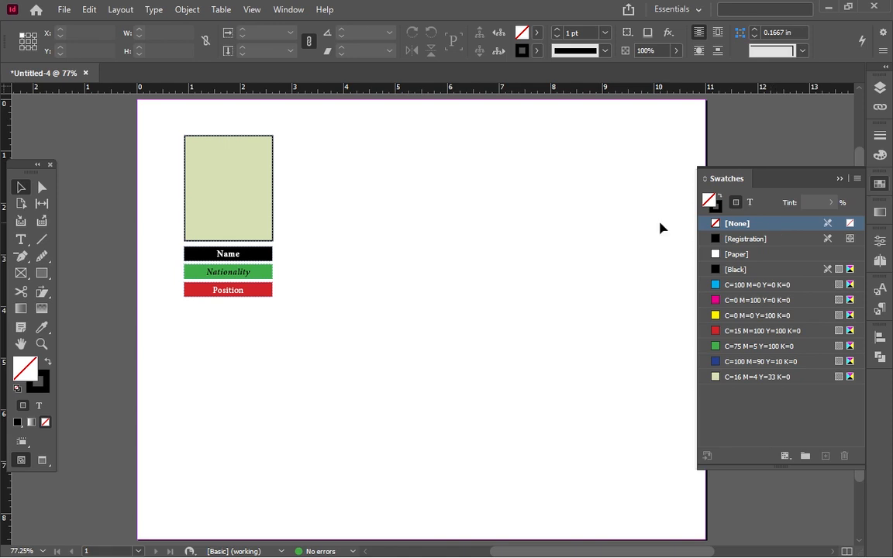
pyautogui.click(137, 551)
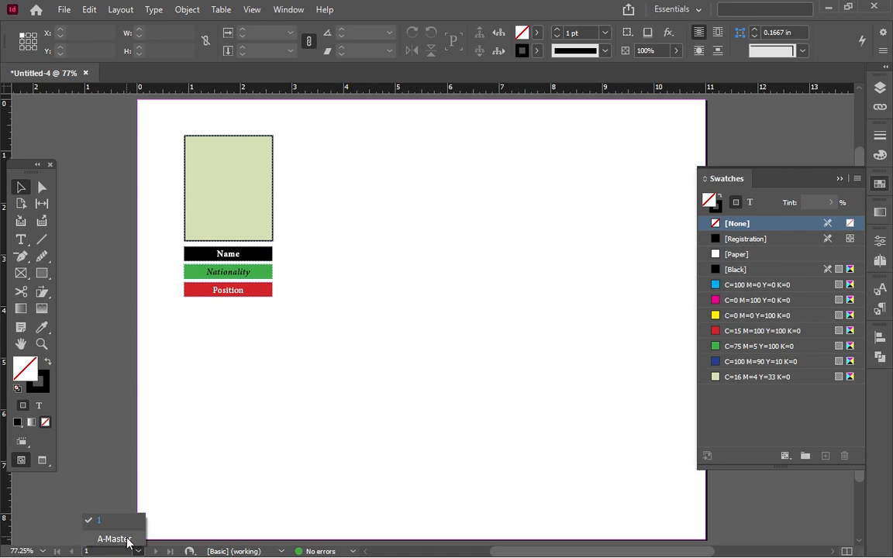
pyautogui.click(113, 539)
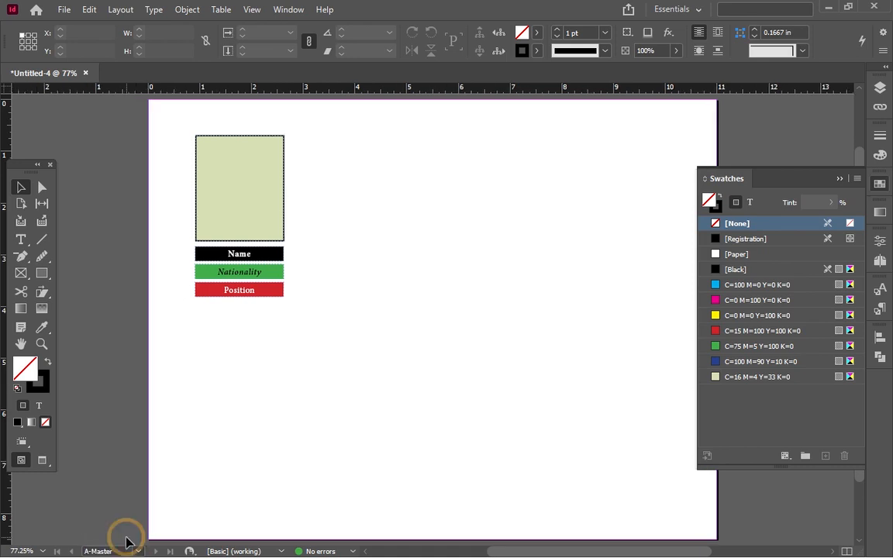
# Set the image rectangle's frame fitting to Fill Frame Proportionally
pyautogui.click(242, 196)
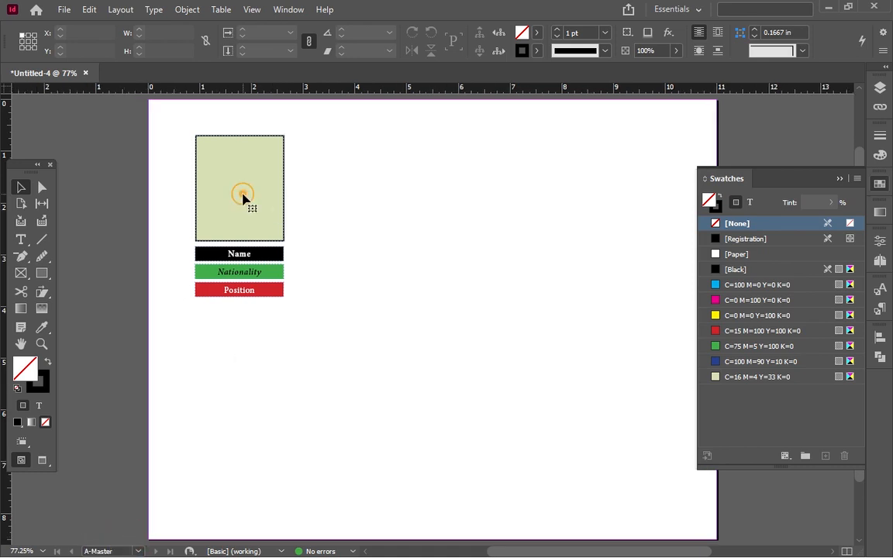
pyautogui.rightClick(243, 198)
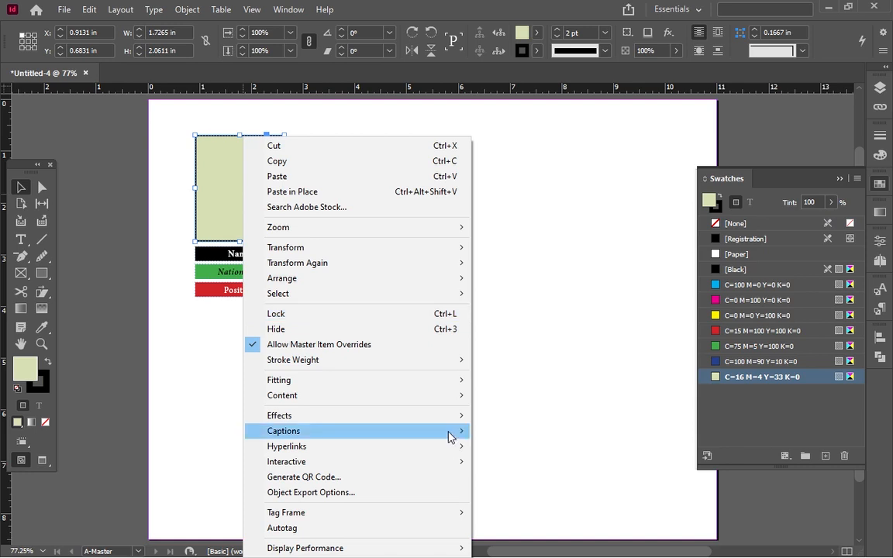
pyautogui.moveTo(443, 383)
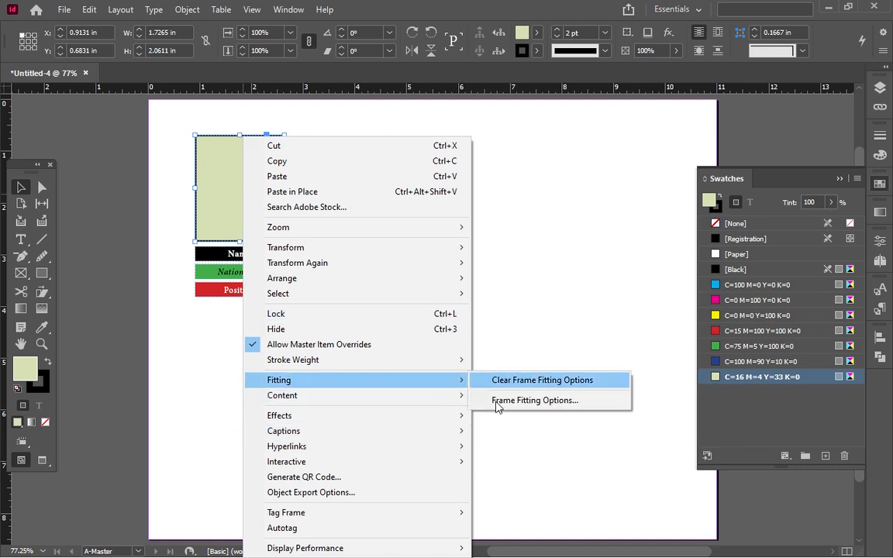
pyautogui.click(535, 399)
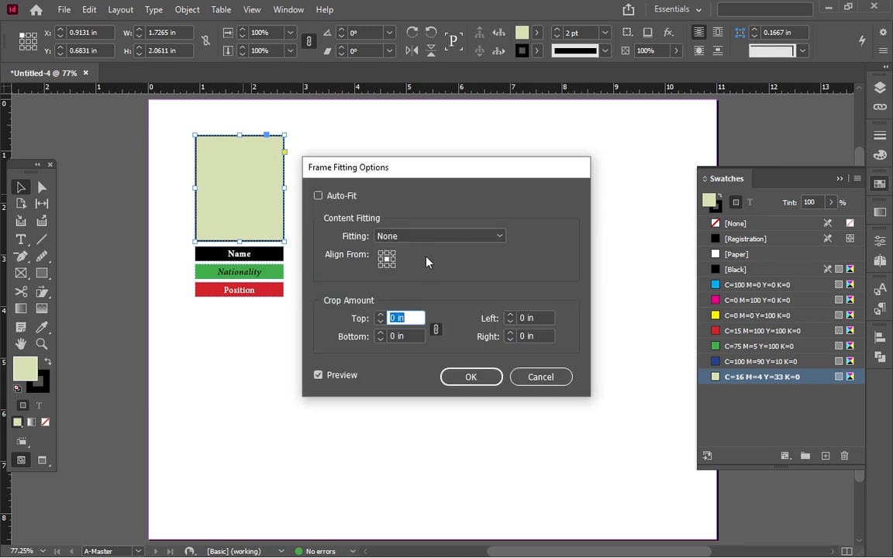
pyautogui.click(445, 237)
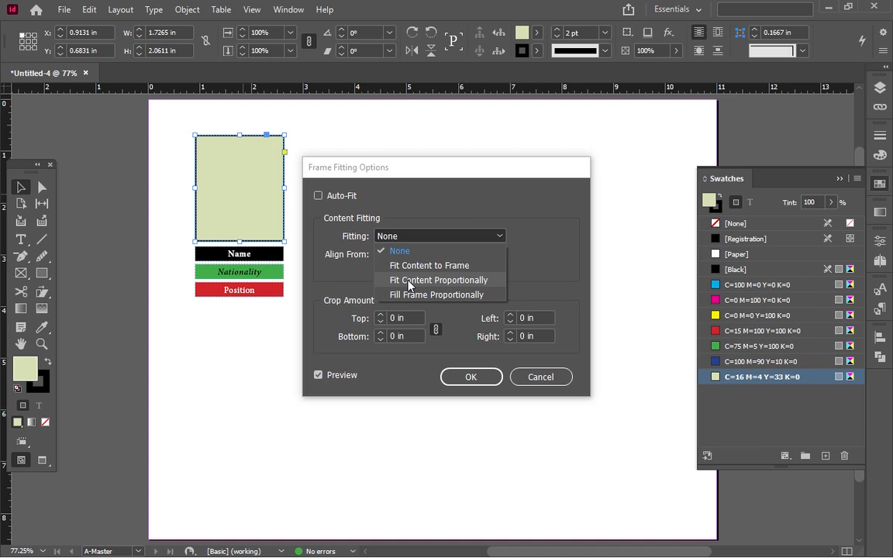
pyautogui.click(408, 282)
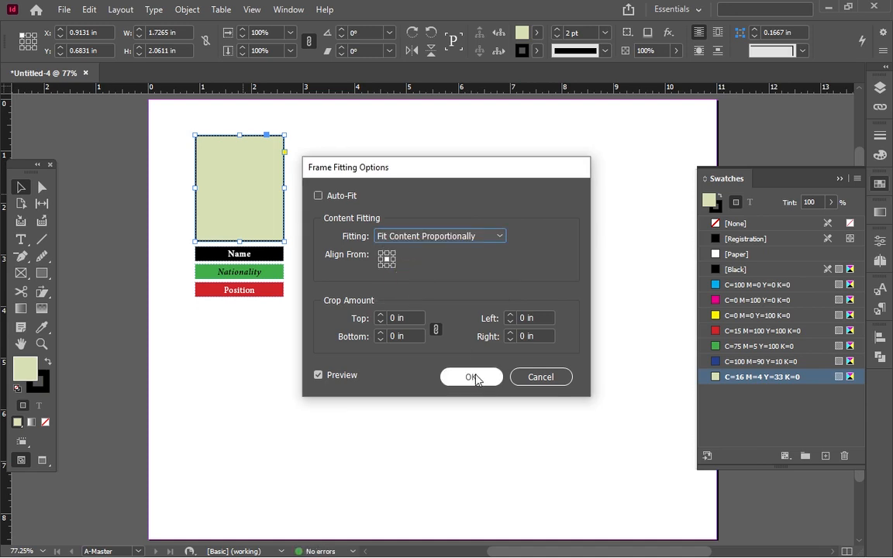
pyautogui.click(465, 236)
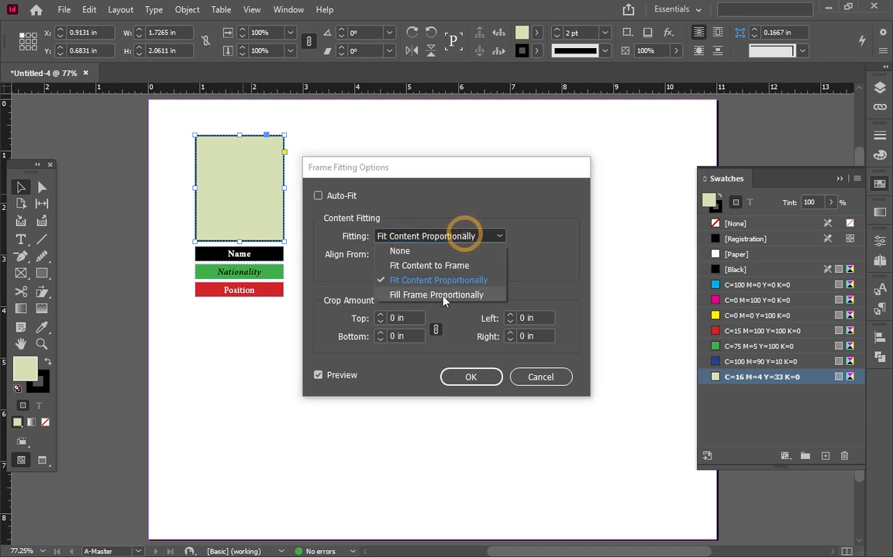
pyautogui.click(442, 295)
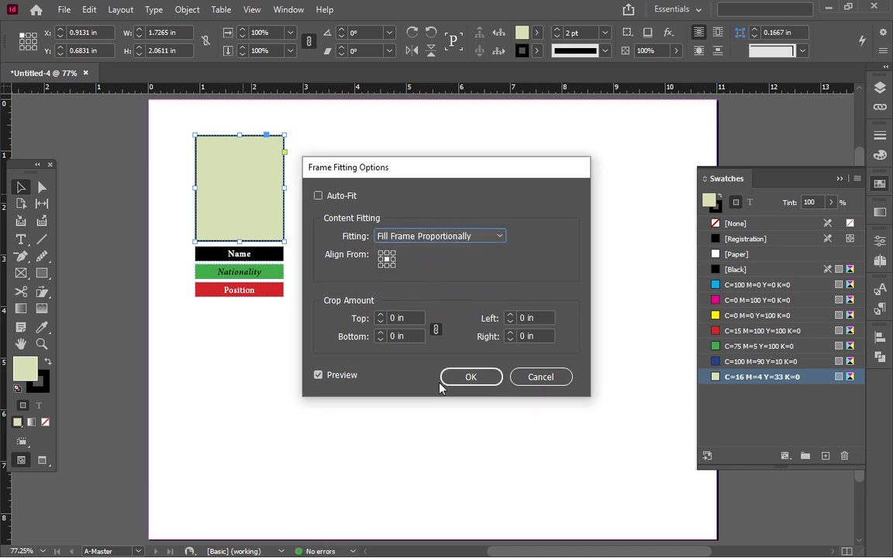
pyautogui.click(443, 382)
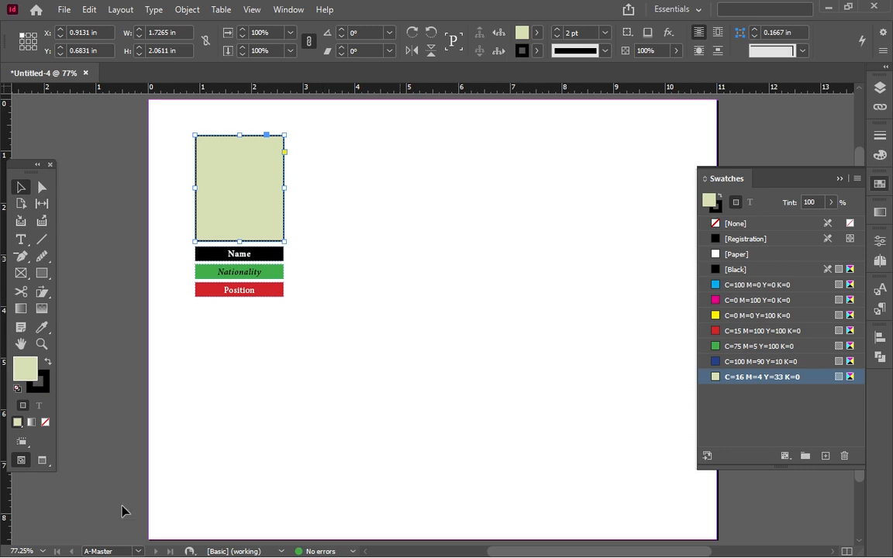
# Switch to page 1, bring up the Data Merge utility and collapse the swatches
pyautogui.click(138, 550)
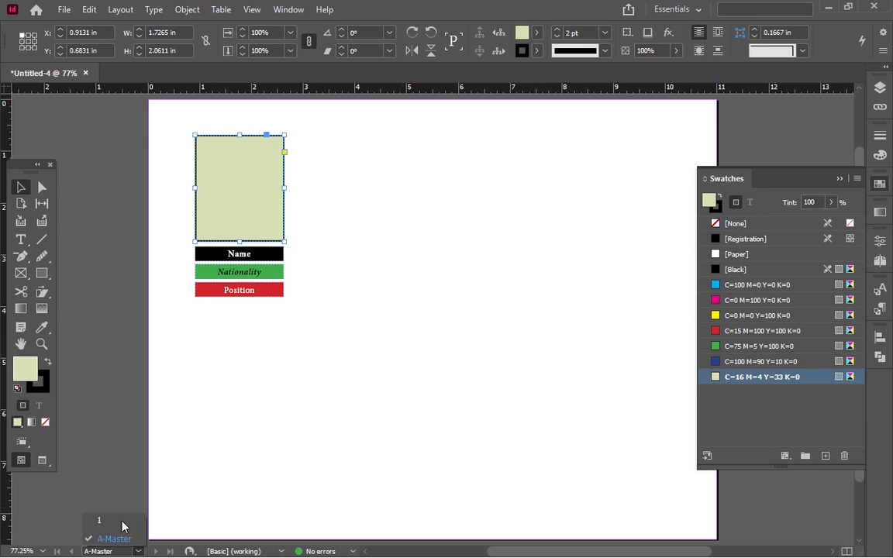
pyautogui.click(122, 522)
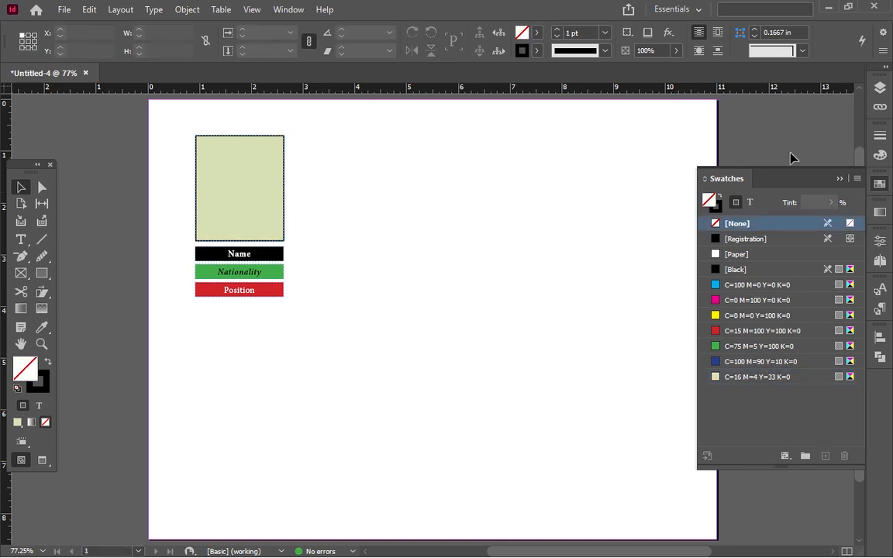
pyautogui.click(280, 11)
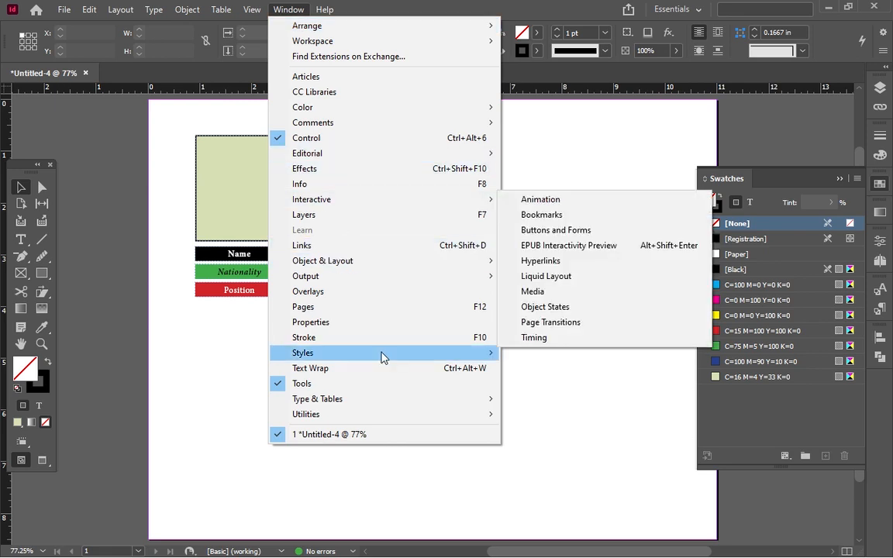
pyautogui.moveTo(414, 419)
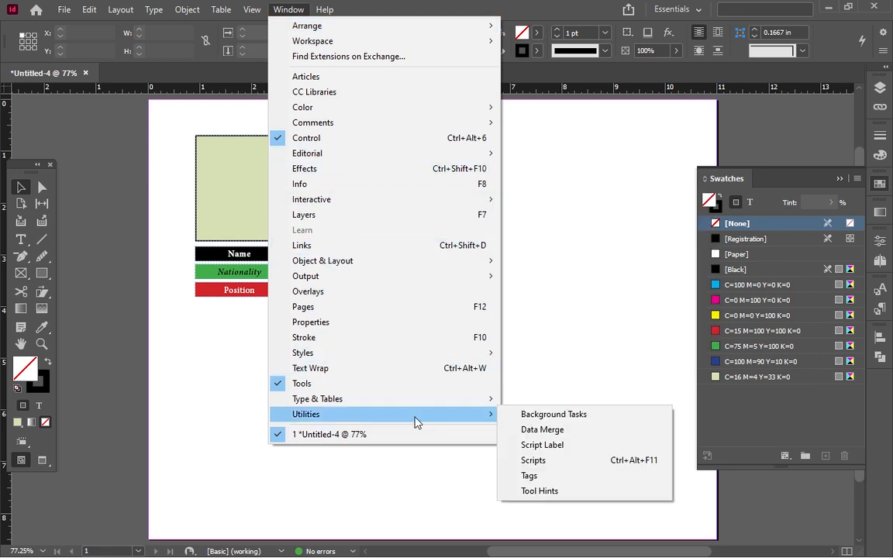
pyautogui.click(530, 431)
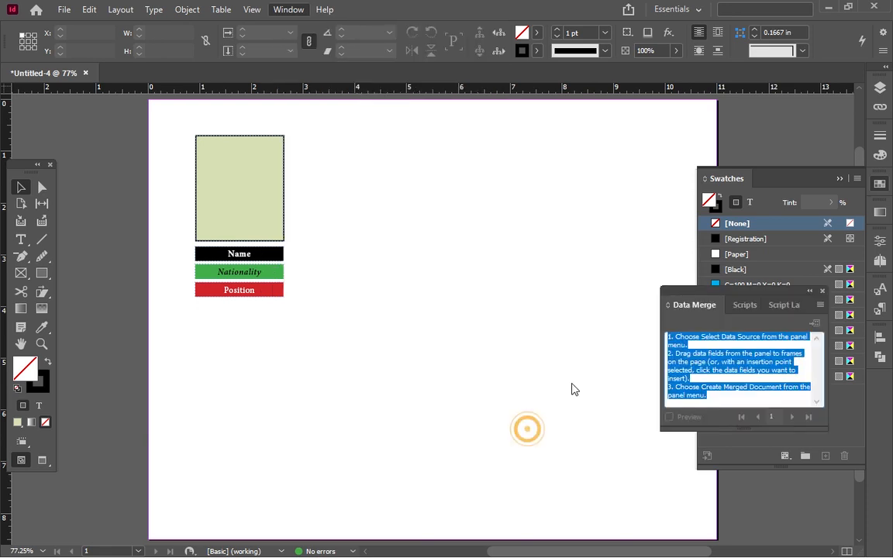
pyautogui.click(839, 180)
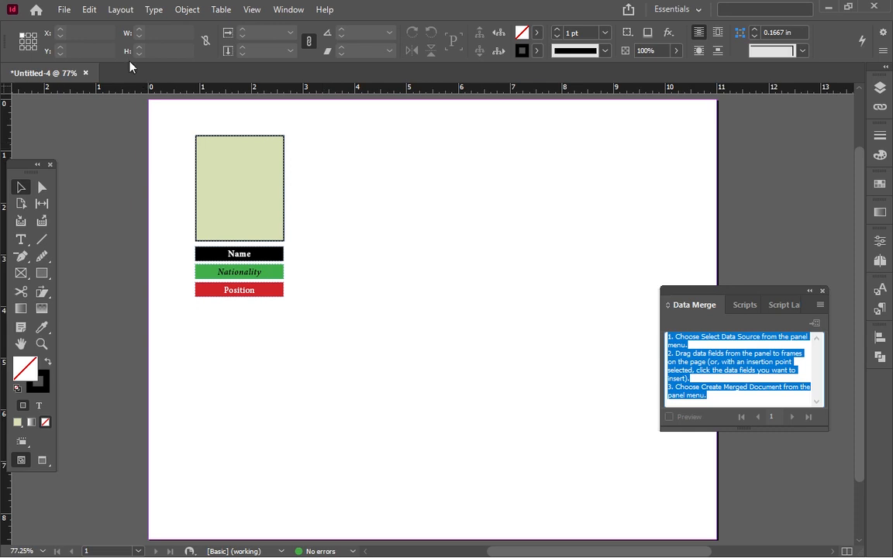
pyautogui.click(62, 10)
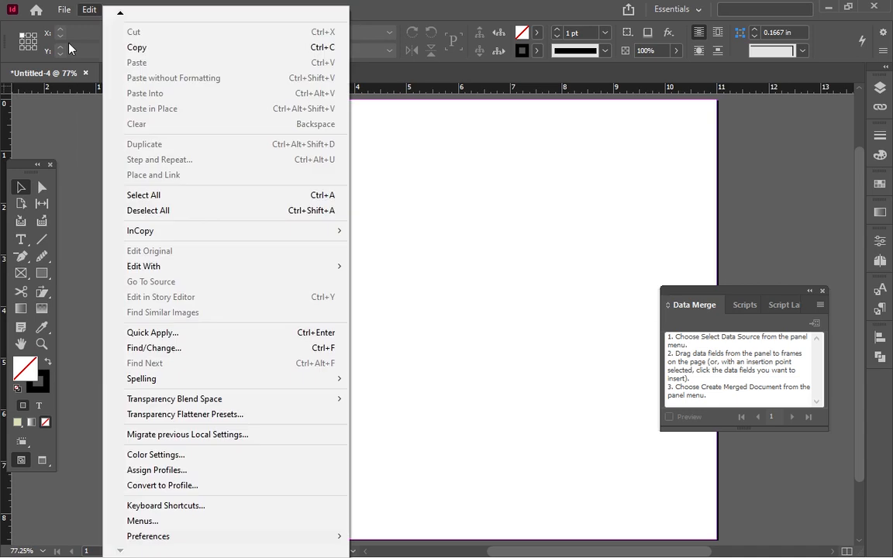
pyautogui.click(63, 9)
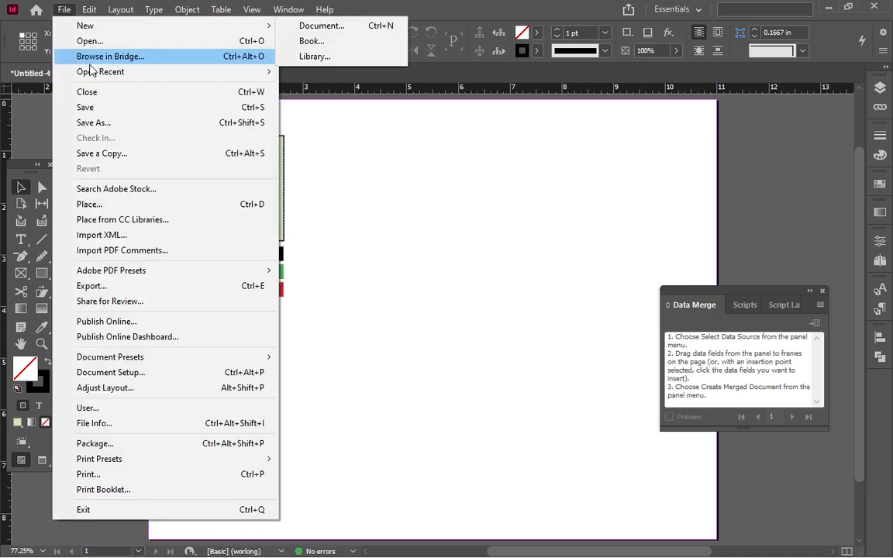
pyautogui.click(24, 137)
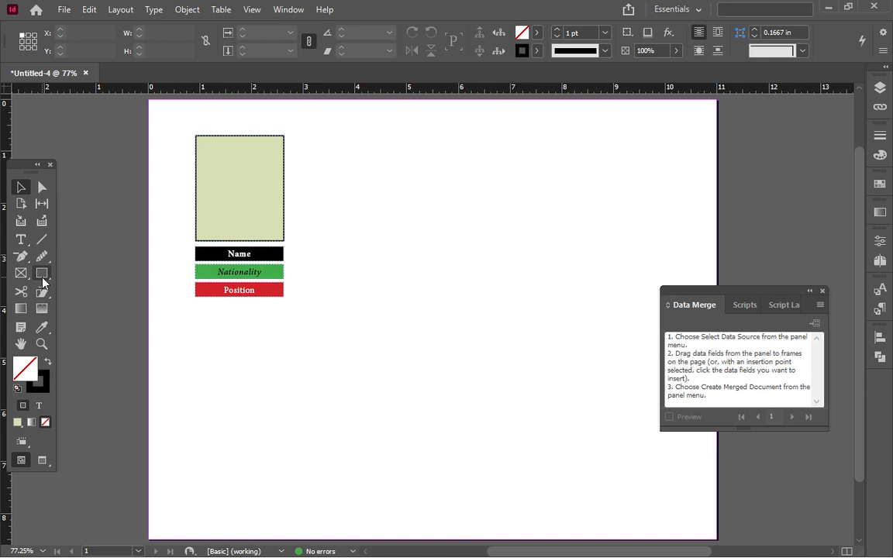
# Draw a rectangle frame about 1.71 x 1.36 in below the card and place profile-1 from the Desktop images folder in it
pyautogui.click(21, 272)
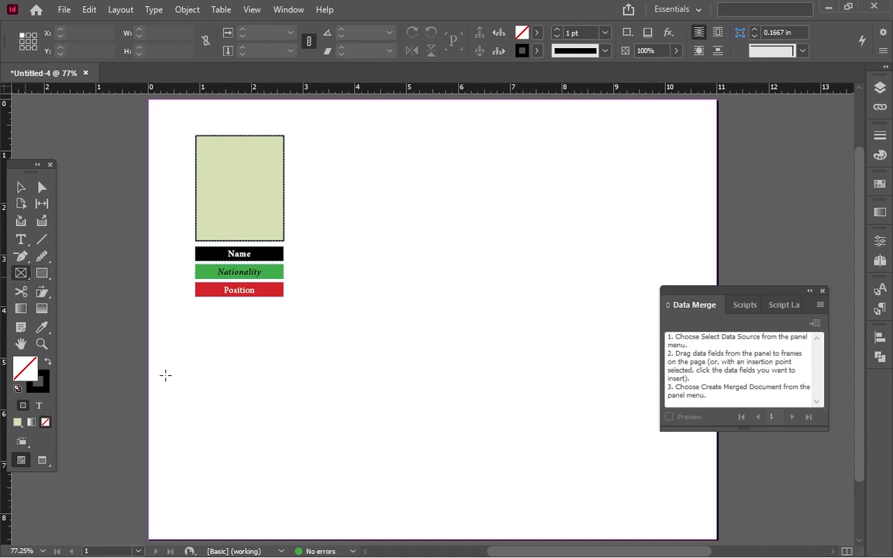
pyautogui.moveTo(172, 375); pyautogui.dragTo(261, 447)
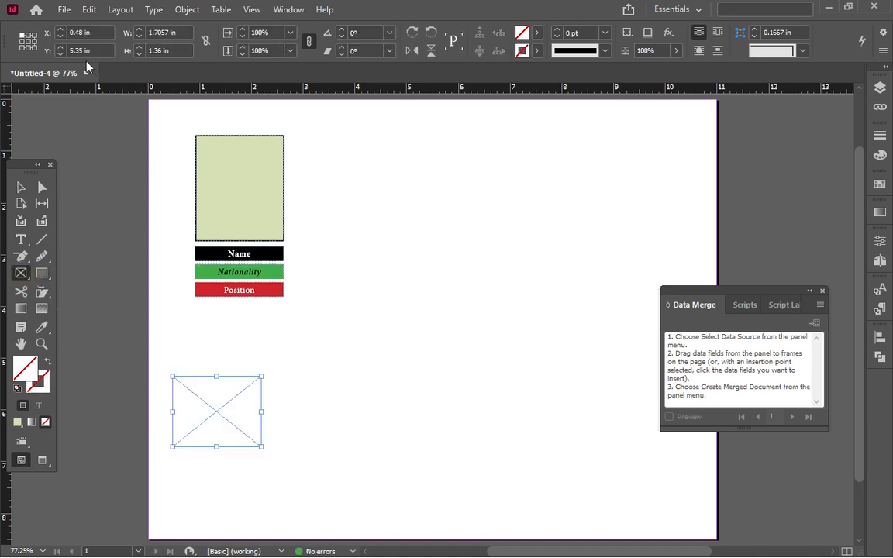
pyautogui.click(64, 9)
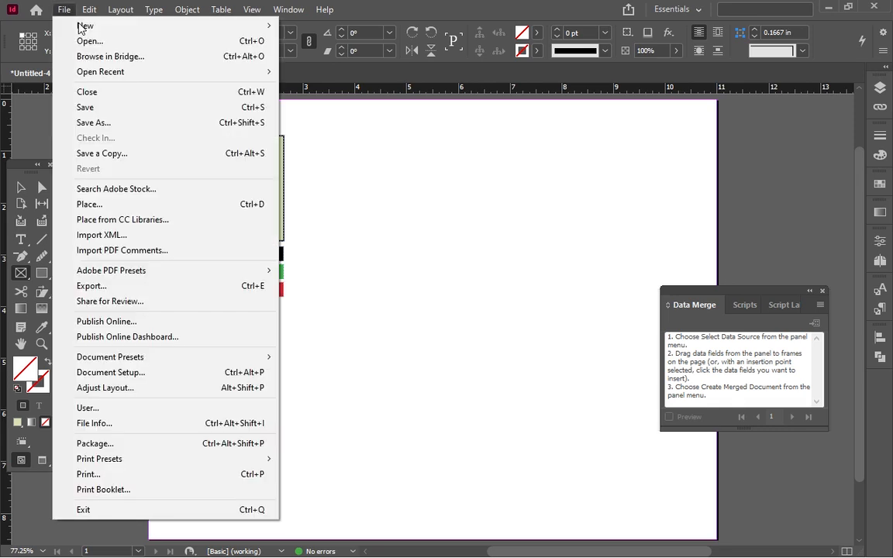
pyautogui.click(112, 207)
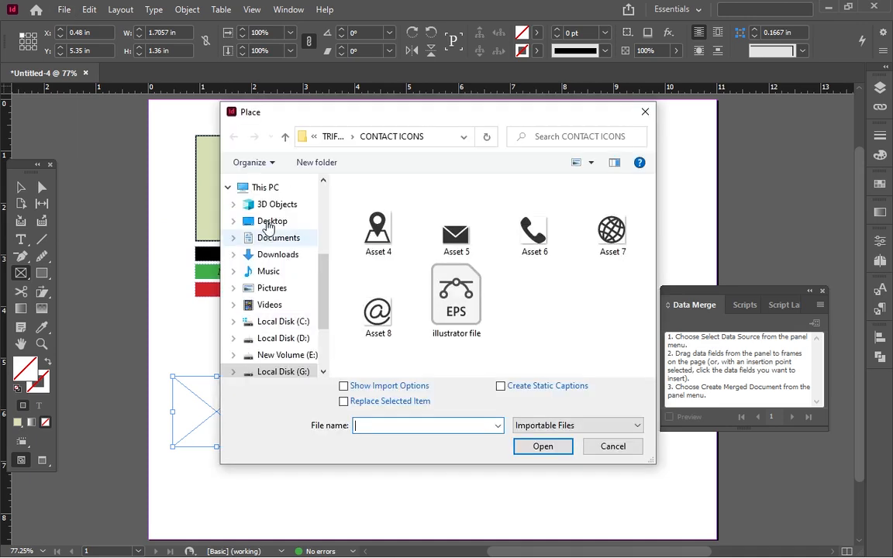
pyautogui.click(271, 222)
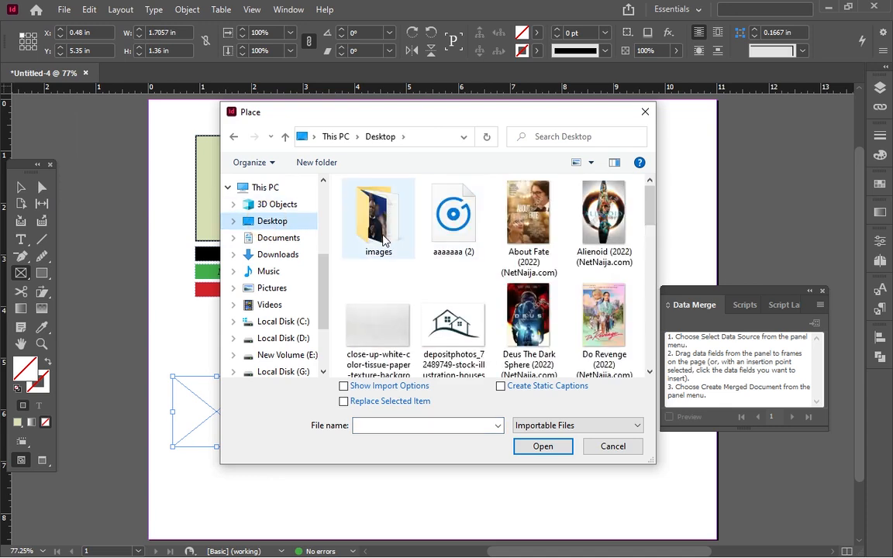
pyautogui.doubleClick(383, 240)
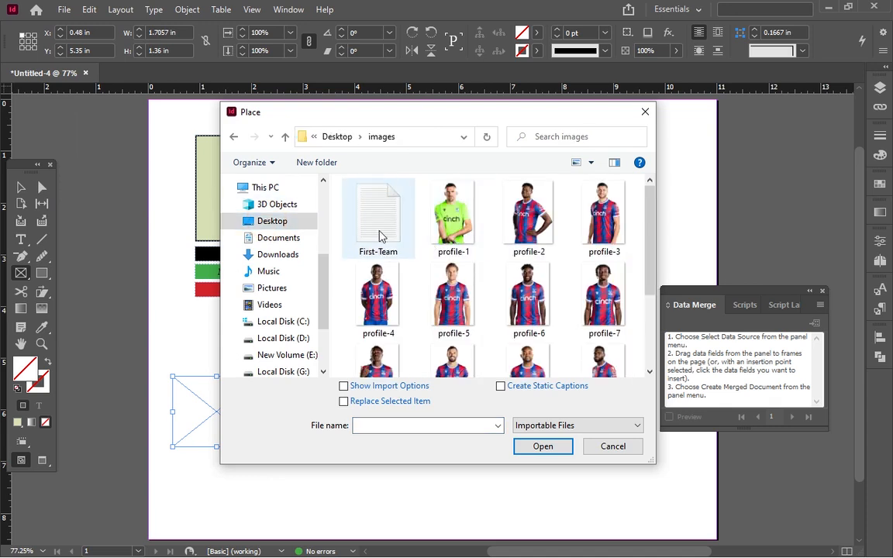
pyautogui.click(451, 243)
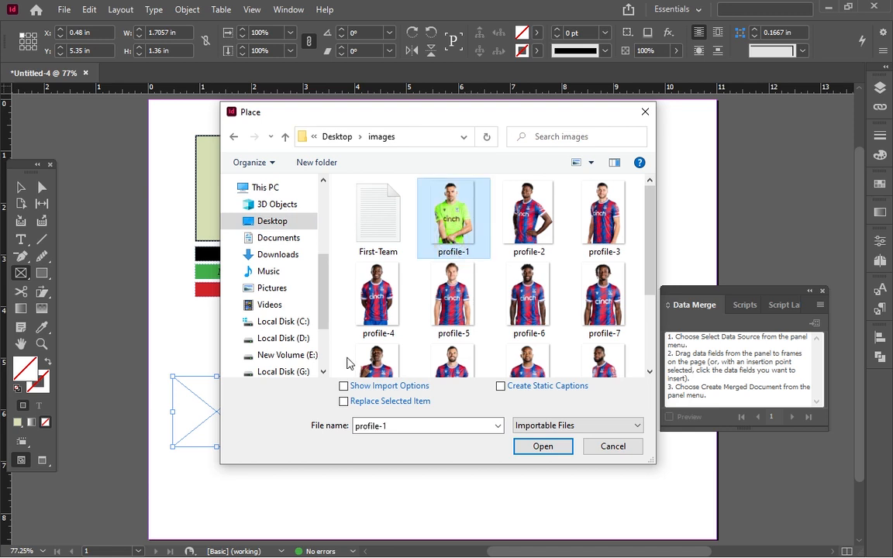
pyautogui.click(343, 403)
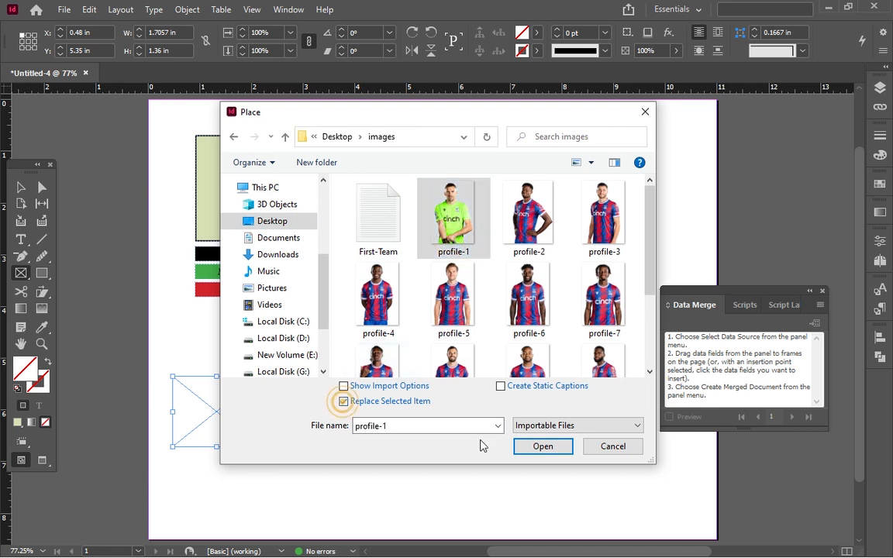
pyautogui.click(531, 448)
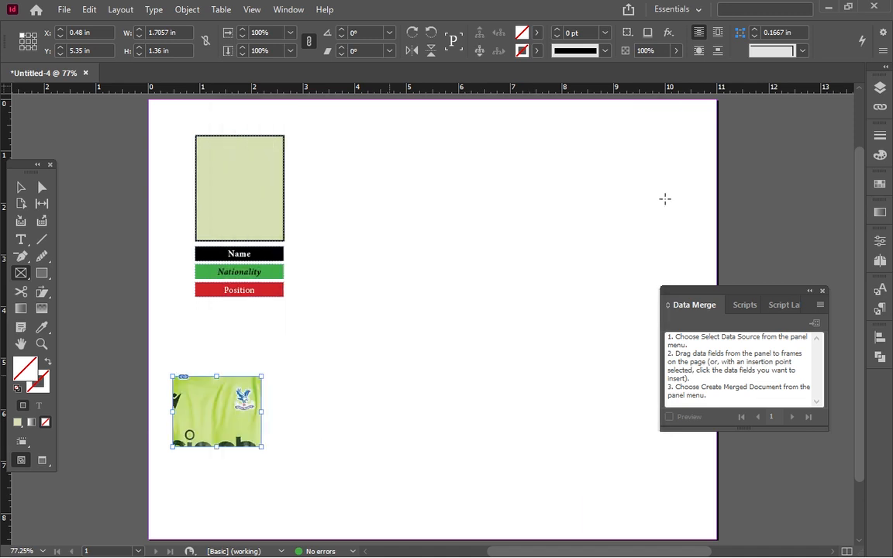
# Copy the platform style path of the linked profile-1.png image
pyautogui.click(881, 90)
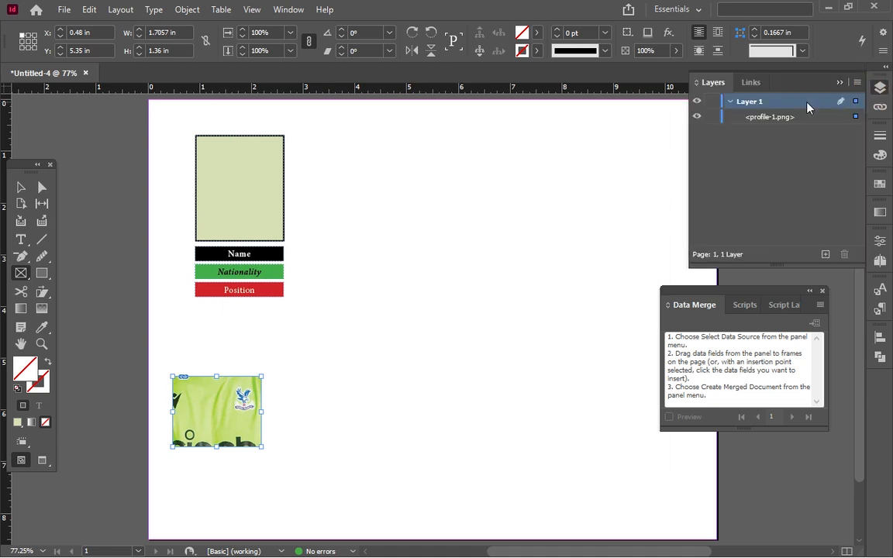
pyautogui.click(750, 84)
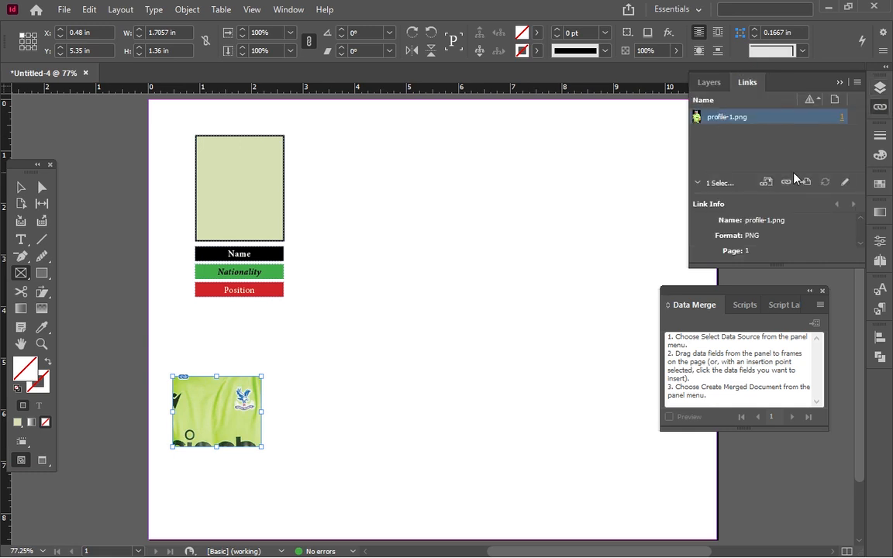
pyautogui.click(854, 85)
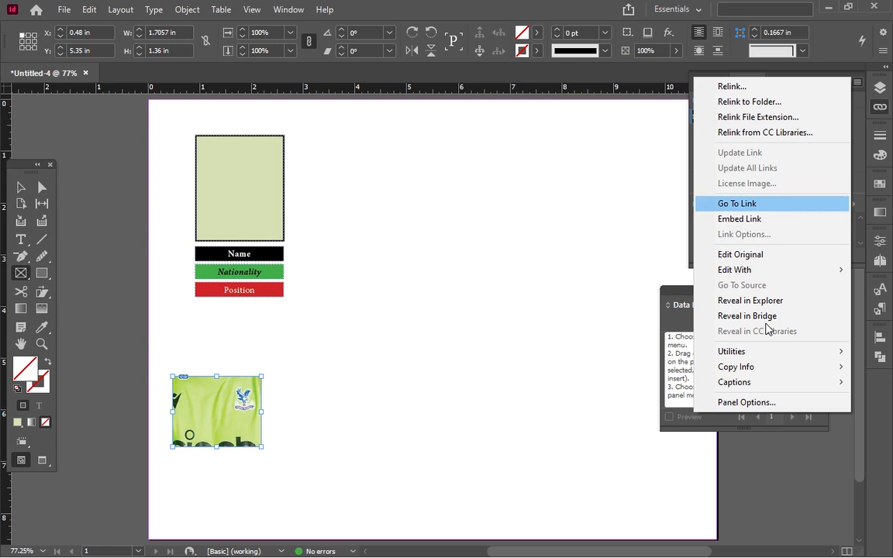
pyautogui.moveTo(758, 369)
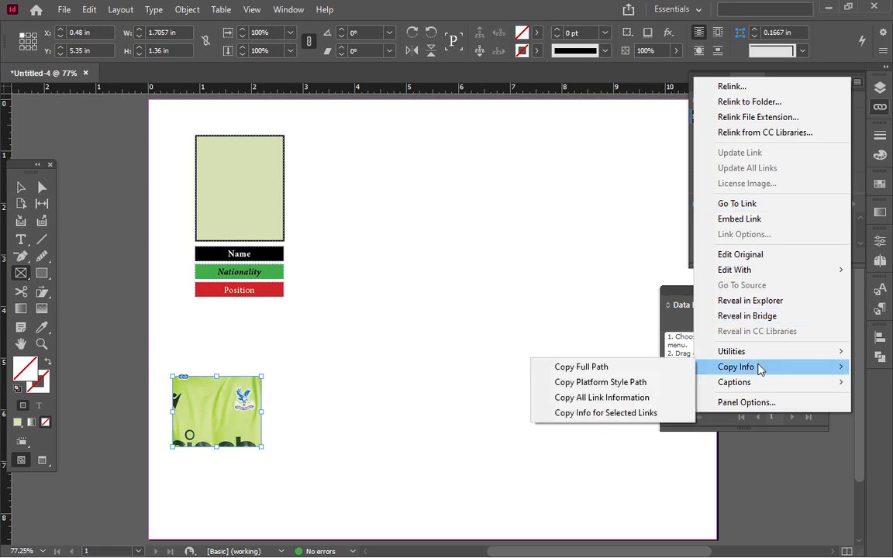
pyautogui.click(657, 382)
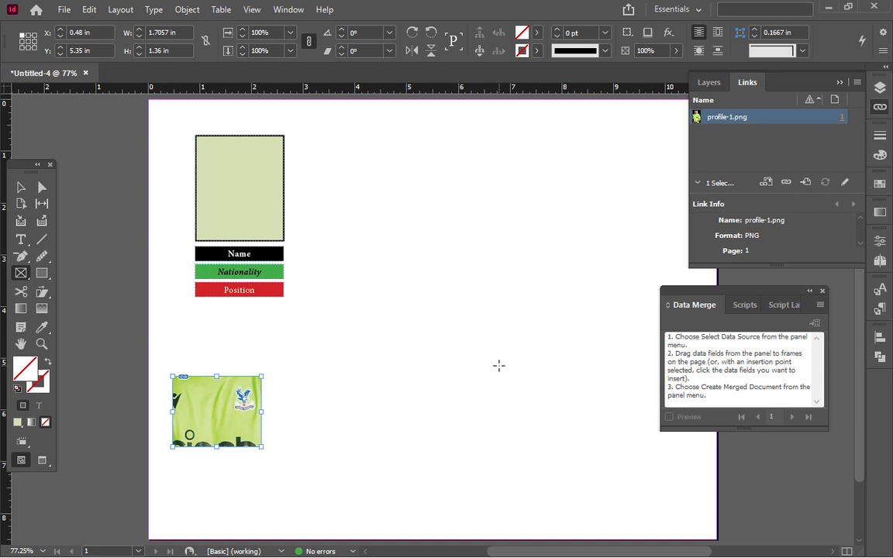
pyautogui.click(335, 384)
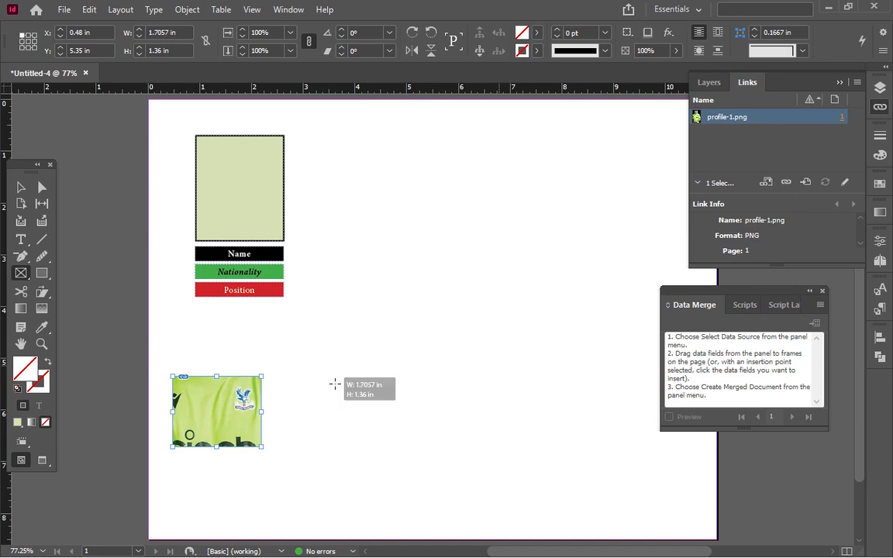
pyautogui.moveTo(335, 383); pyautogui.dragTo(558, 435)
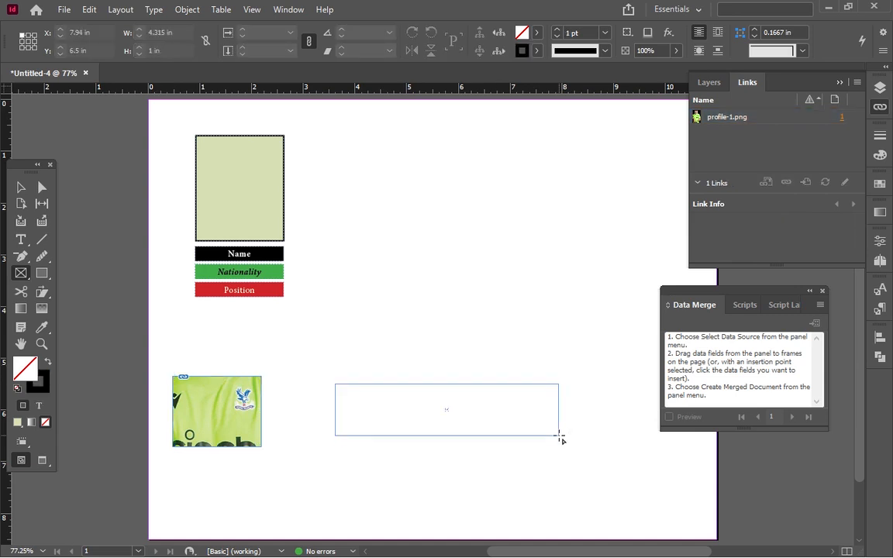
pyautogui.hotkey('ctrl', 'z')
# Draw a text frame about 5.09 x 1.36 in beside the placed image, paste the copied path and highlight its ending
pyautogui.press('t')
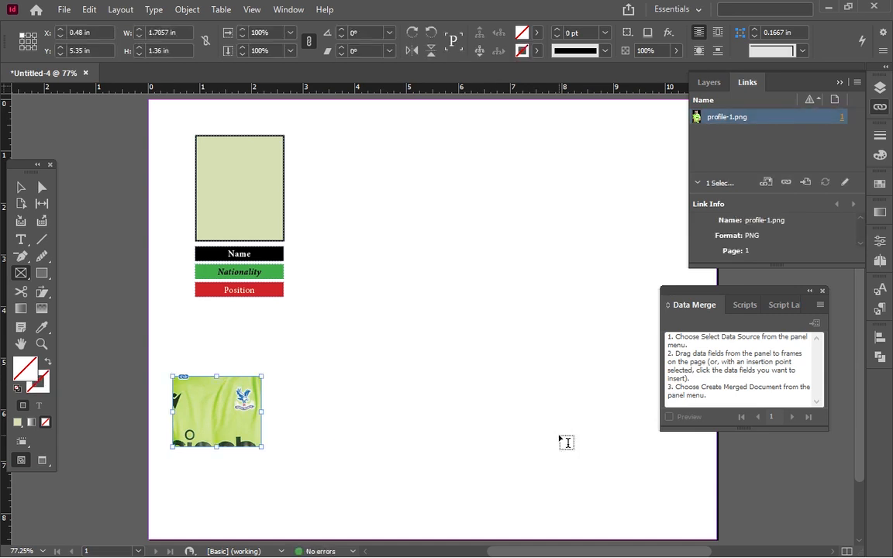
pyautogui.moveTo(375, 414); pyautogui.dragTo(637, 485)
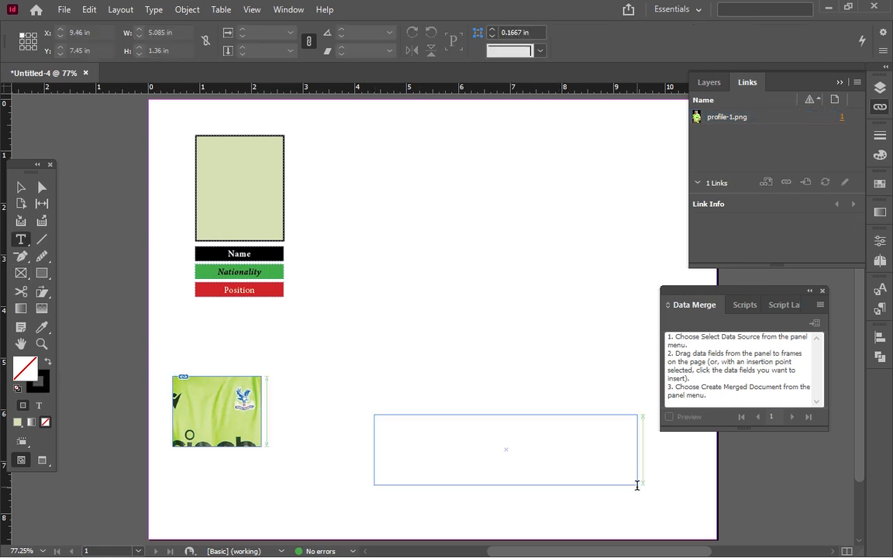
pyautogui.hotkey('ctrl', 'v')
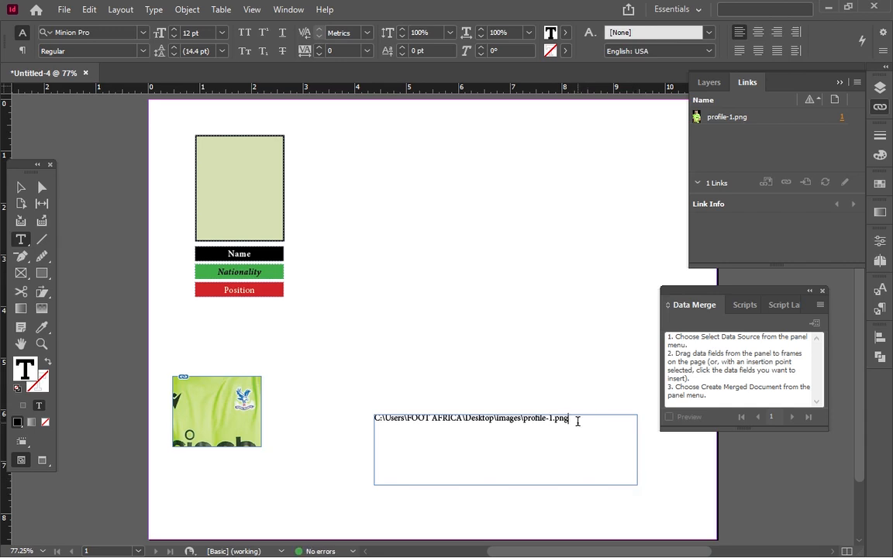
pyautogui.moveTo(578, 421); pyautogui.dragTo(479, 412)
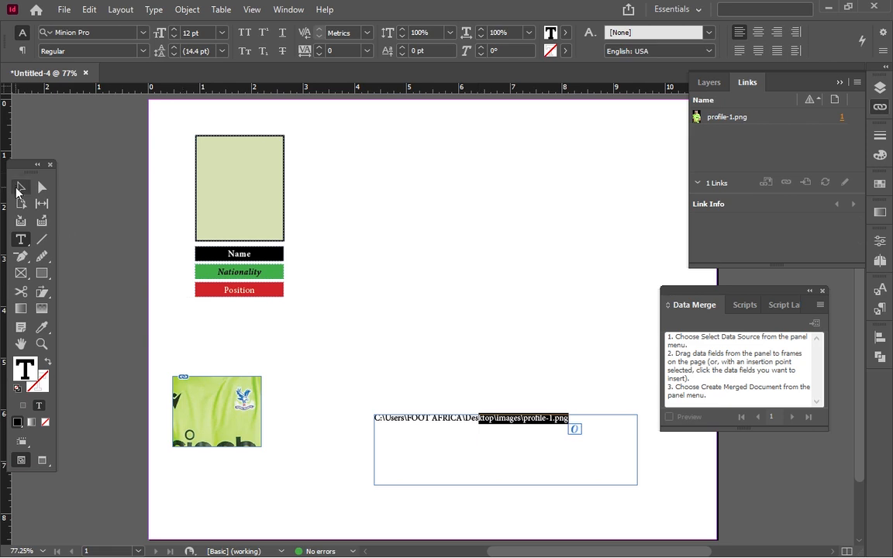
# Delete the text frame holding the path and the placed profile-1 image from page 1
pyautogui.click(19, 189)
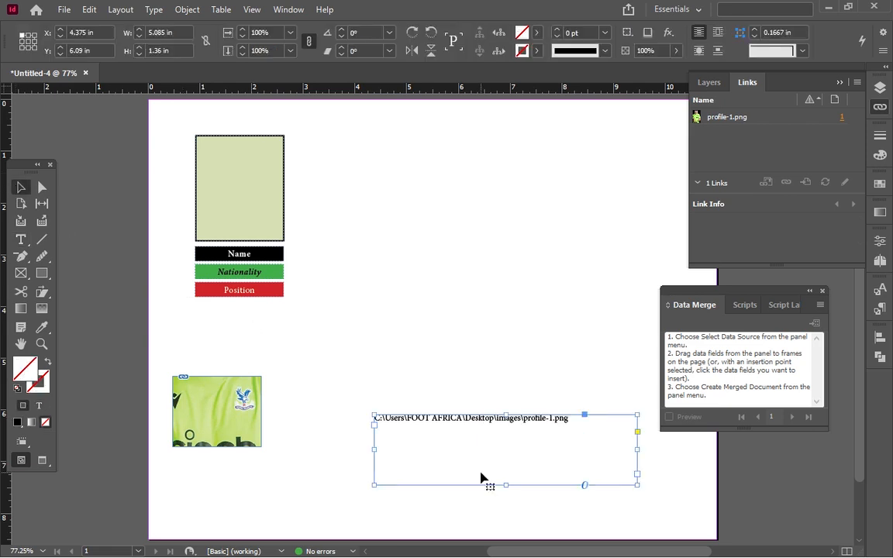
pyautogui.press('Delete')
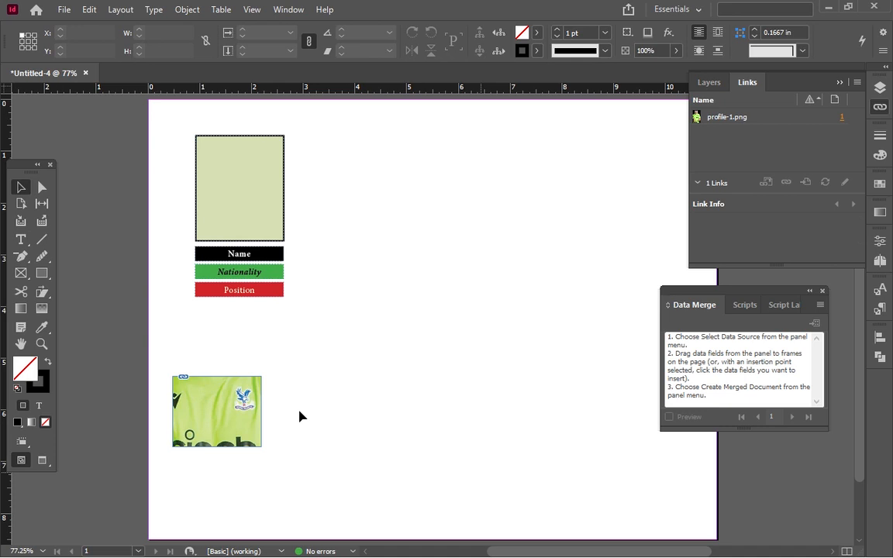
pyautogui.click(240, 408)
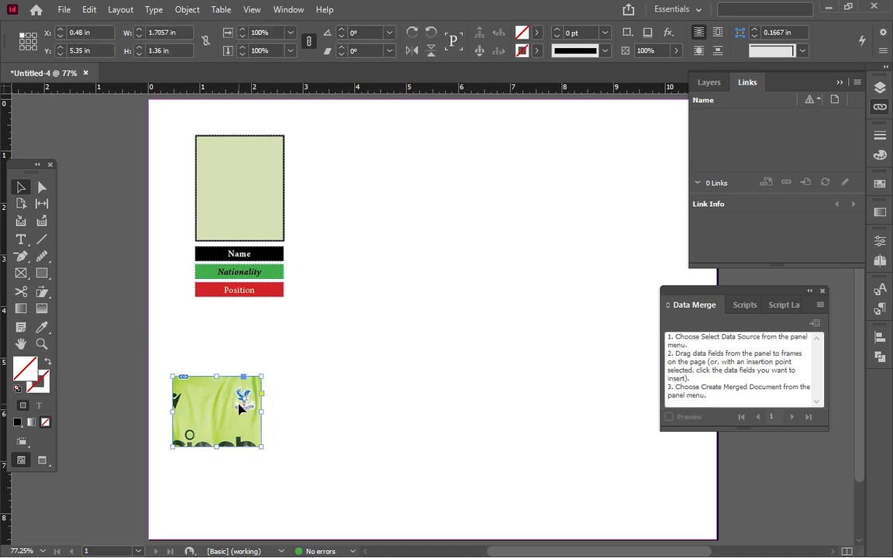
pyautogui.press('Delete')
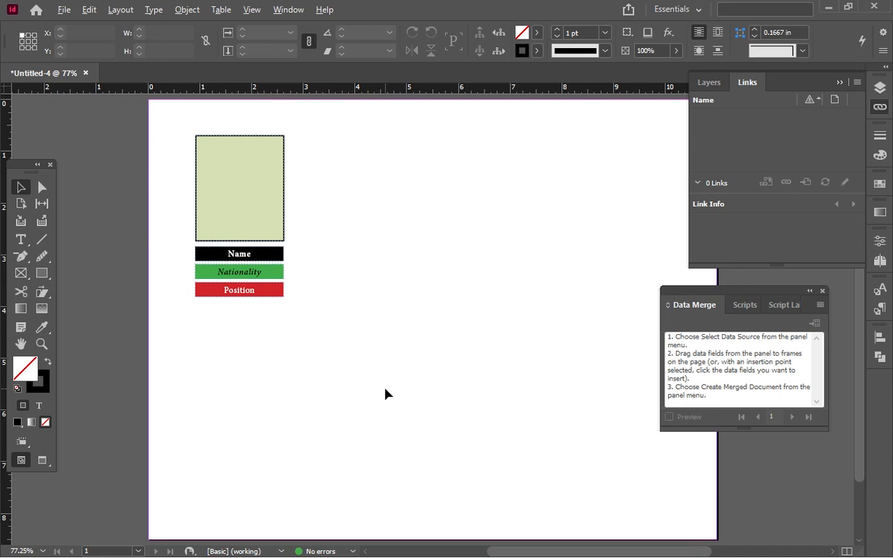
# Switch to the First-Team file in Notepad and paste the copied image path two lines below the last record
pyautogui.hotkey('alt', 'Tab')
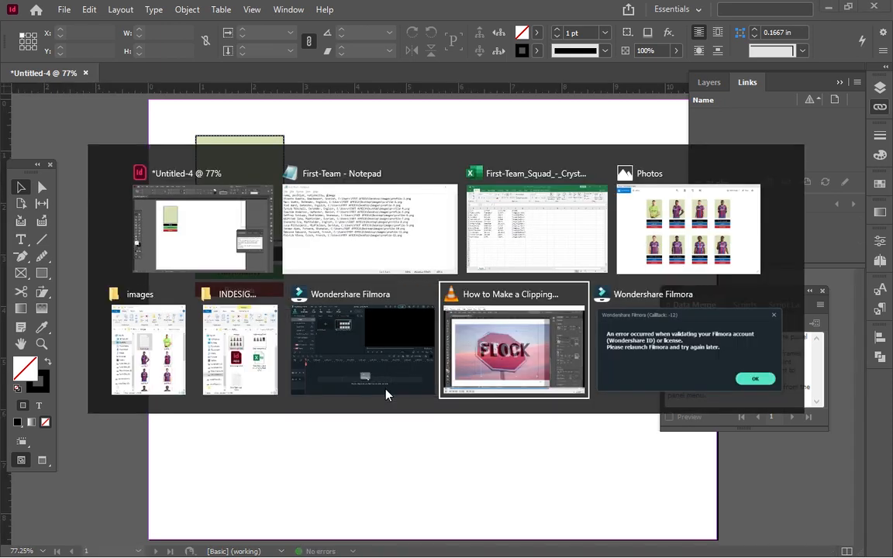
pyautogui.hotkey('alt', 'Tab')
pyautogui.hotkey('alt', 'Tab')
pyautogui.hotkey('alt', 'Tab')
pyautogui.hotkey('alt', 'Tab')
pyautogui.hotkey('alt', 'Tab')
pyautogui.hotkey('alt', 'Tab')
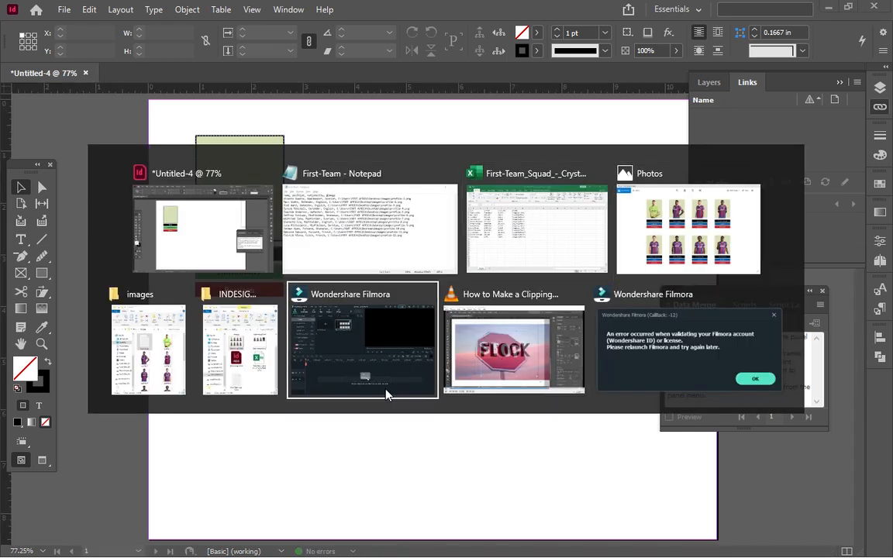
pyautogui.hotkey('alt', 'Tab')
pyautogui.hotkey('alt', 'Tab')
pyautogui.hotkey('alt', 'Tab')
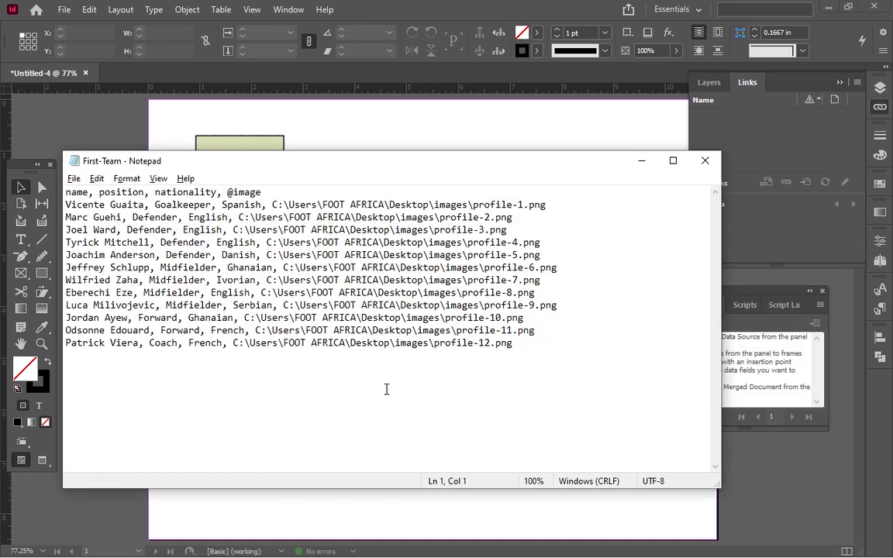
pyautogui.click(522, 350)
pyautogui.click(512, 339)
pyautogui.press('Return')
pyautogui.press('Return')
pyautogui.hotkey('ctrl', 'v')
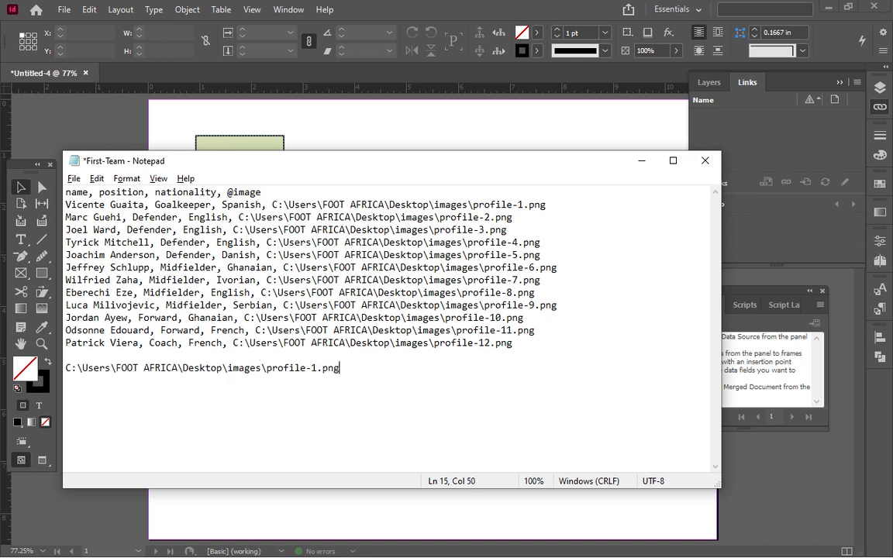
# Erase the pasted image path from the First-Team file and close the file without saving changes
pyautogui.press('BackSpace')
pyautogui.press('BackSpace')
pyautogui.press('BackSpace')
pyautogui.press('BackSpace')
pyautogui.press('BackSpace')
pyautogui.press('BackSpace')
pyautogui.press('BackSpace')
pyautogui.press('BackSpace')
pyautogui.press('BackSpace')
pyautogui.press('BackSpace')
pyautogui.press('BackSpace')
pyautogui.press('BackSpace')
pyautogui.press('BackSpace')
pyautogui.press('BackSpace')
pyautogui.press('BackSpace')
pyautogui.press('BackSpace')
pyautogui.press('BackSpace')
pyautogui.press('BackSpace')
pyautogui.press('BackSpace')
pyautogui.press('BackSpace')
pyautogui.press('BackSpace')
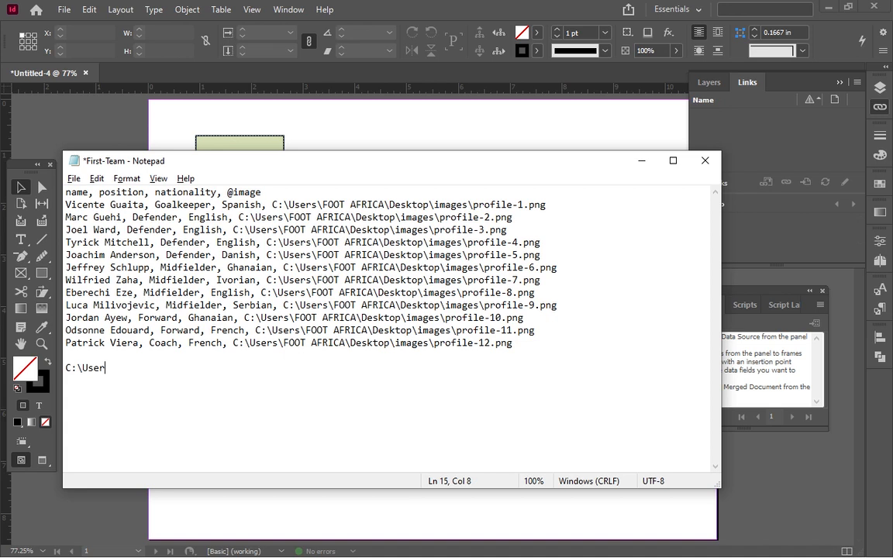
pyautogui.press('BackSpace')
pyautogui.press('BackSpace')
pyautogui.press('BackSpace')
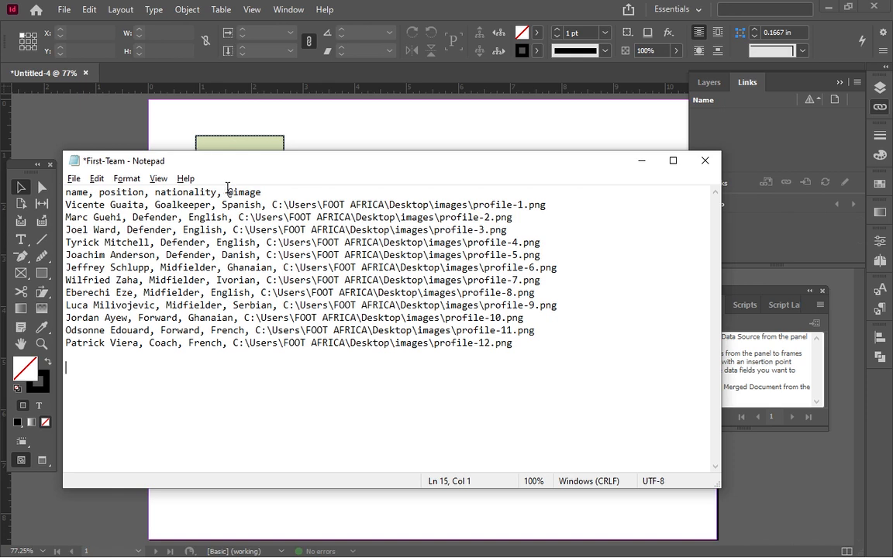
pyautogui.click(719, 160)
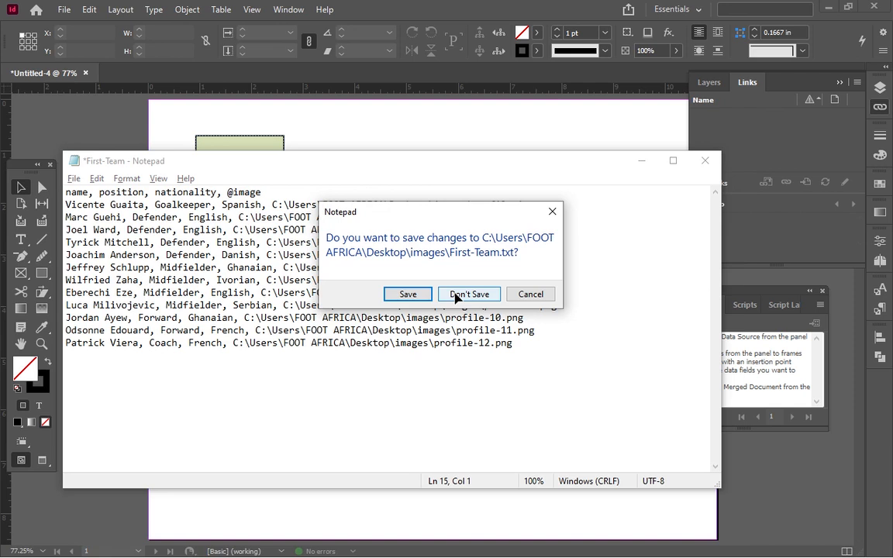
pyautogui.click(457, 296)
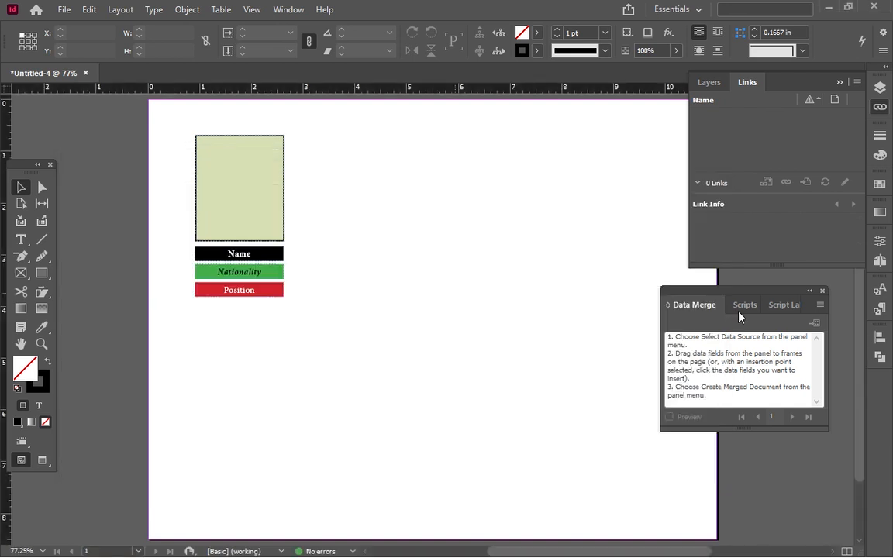
# Close the Data Merge utility and open it again
pyautogui.click(820, 306)
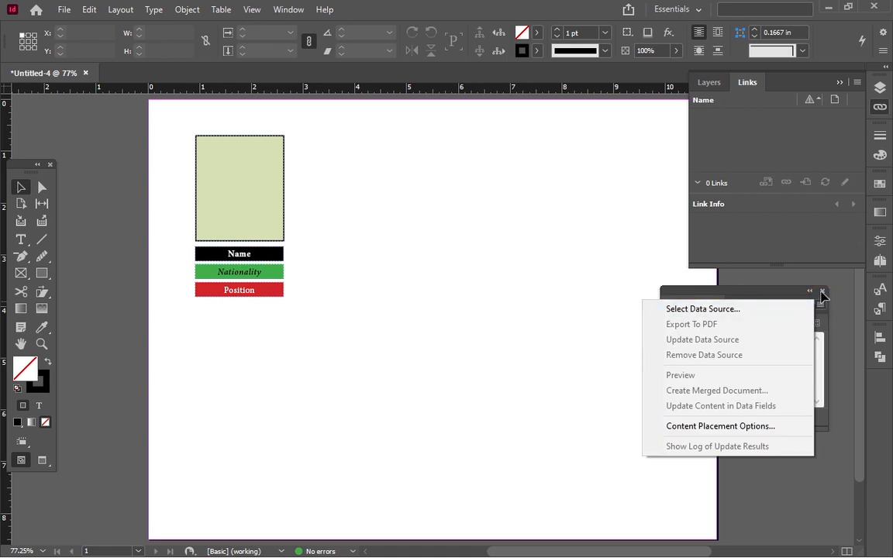
pyautogui.click(822, 295)
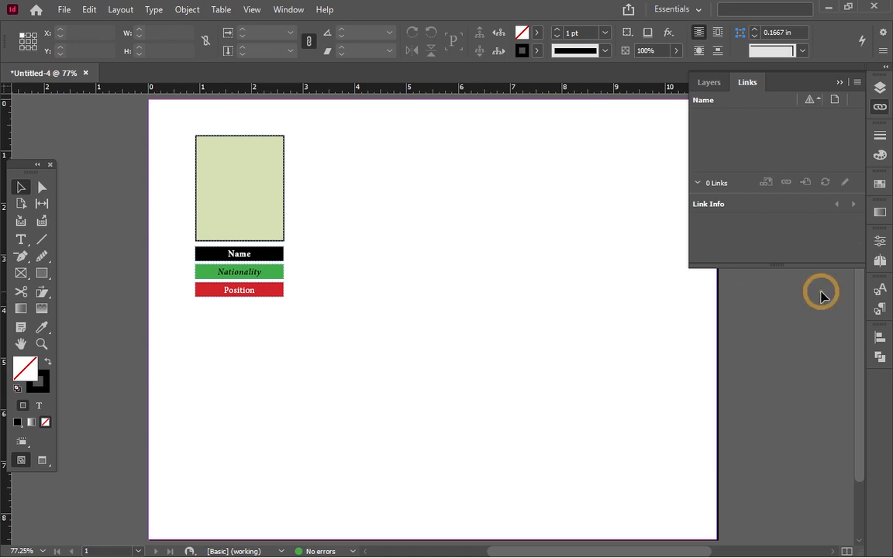
pyautogui.click(272, 12)
pyautogui.press('Left')
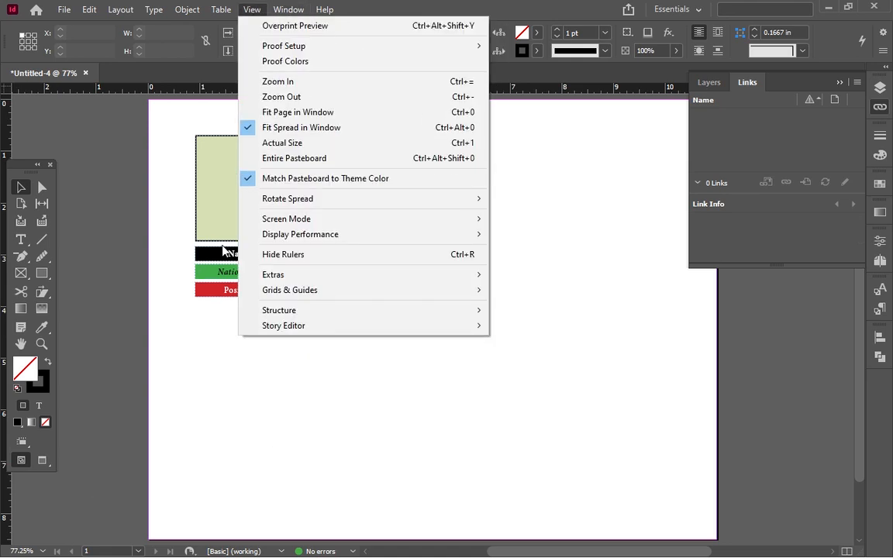
pyautogui.moveTo(289, 10)
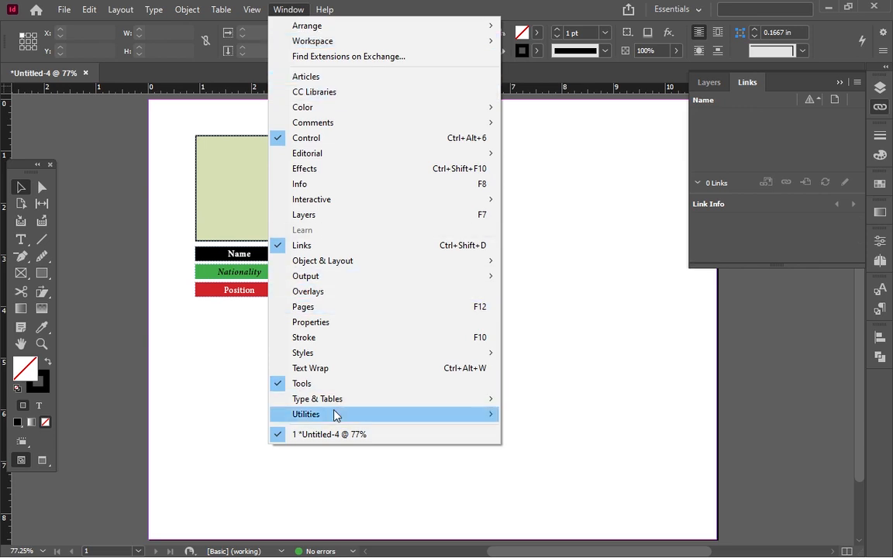
pyautogui.moveTo(341, 417)
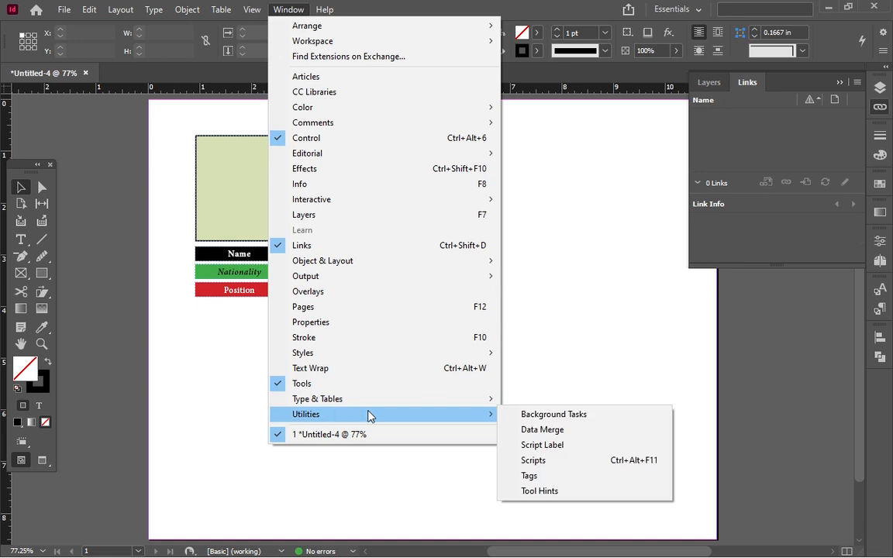
pyautogui.click(525, 430)
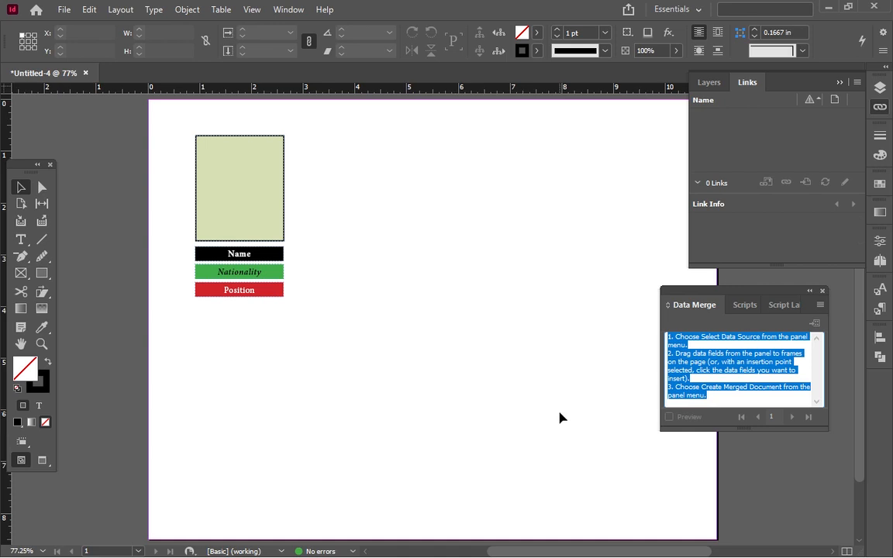
# Load the First-Team text file from the images folder on the Desktop as the data merge source
pyautogui.click(820, 305)
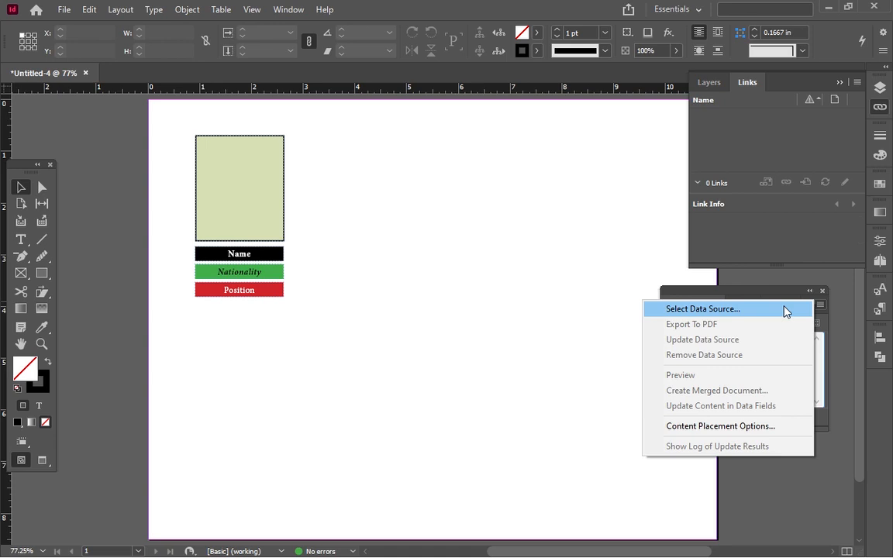
pyautogui.click(785, 309)
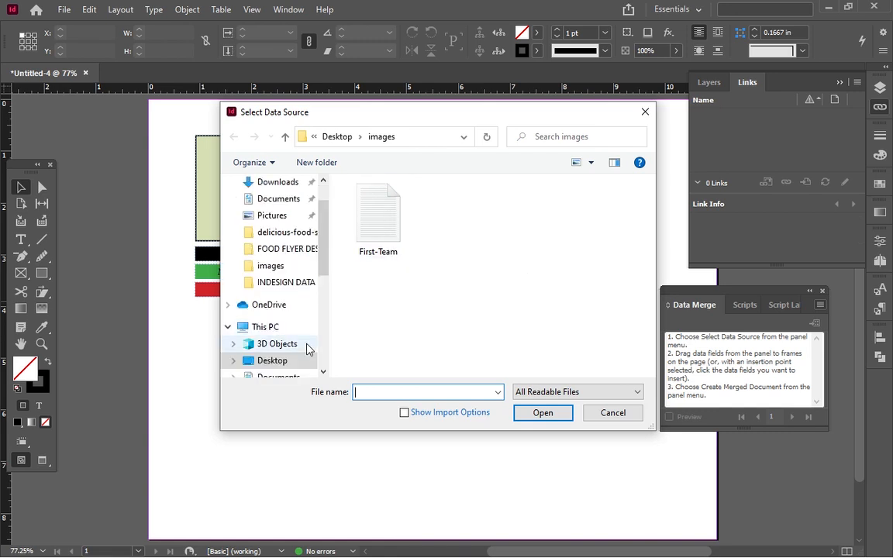
pyautogui.click(272, 360)
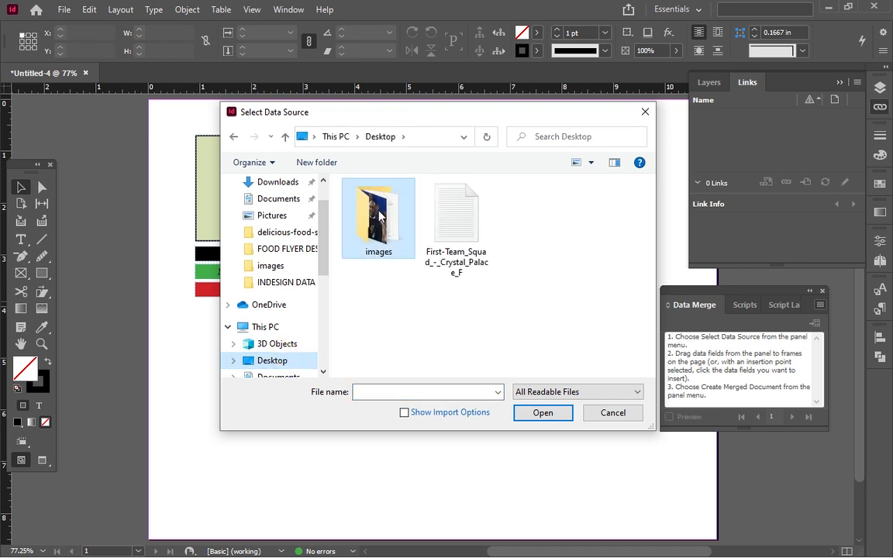
pyautogui.doubleClick(378, 215)
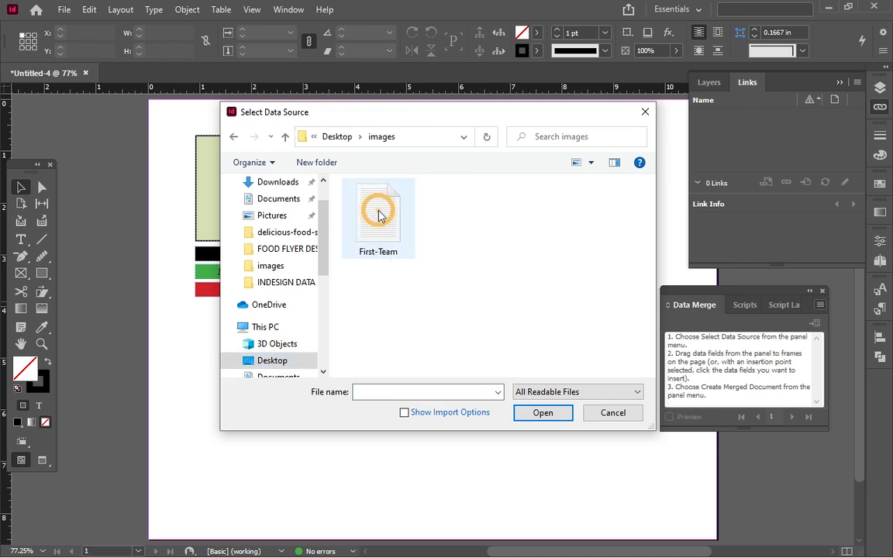
pyautogui.click(378, 216)
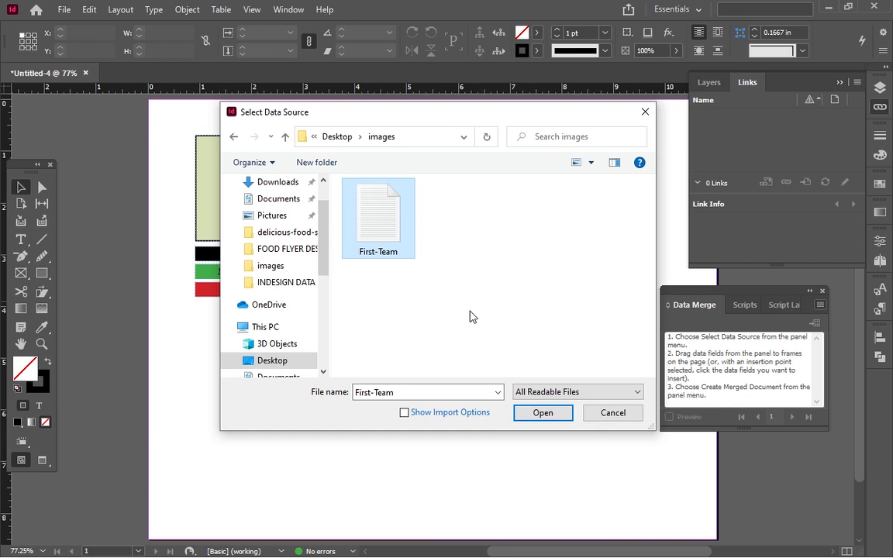
pyautogui.hotkey('alt', 'Tab')
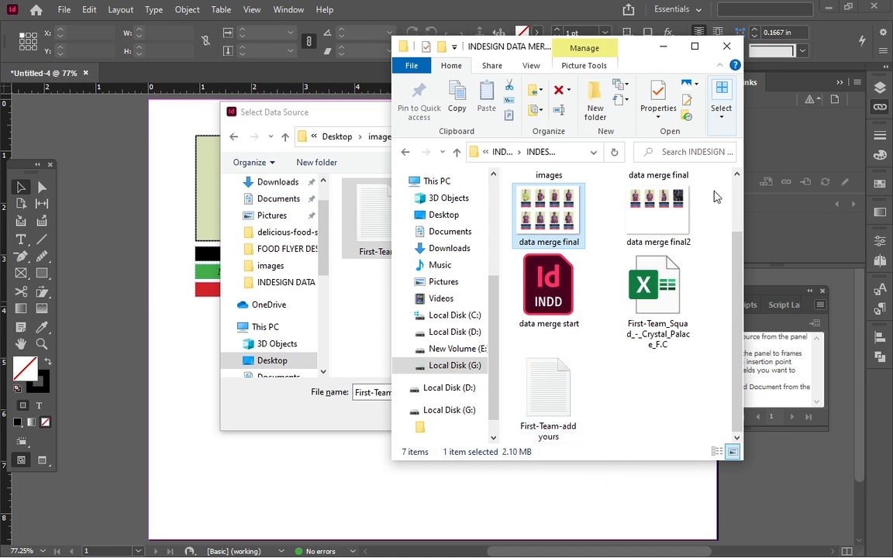
pyautogui.click(660, 48)
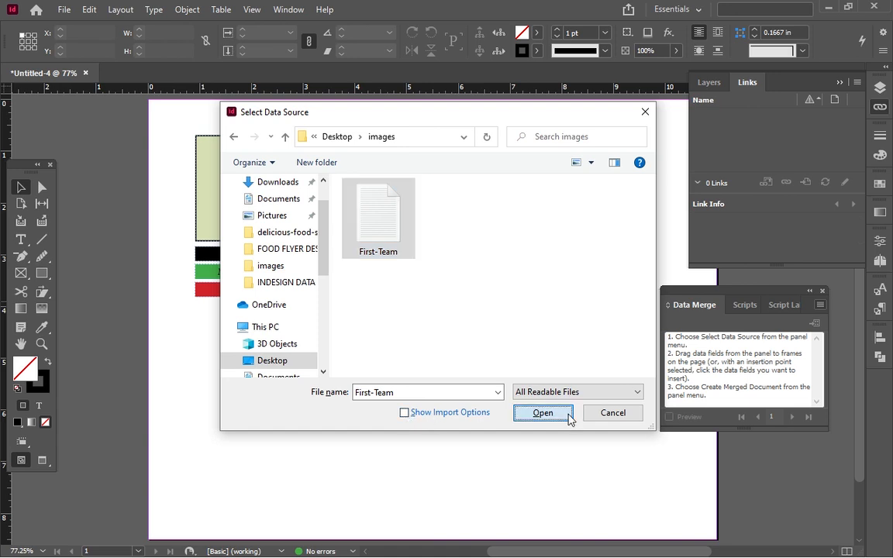
pyautogui.click(569, 417)
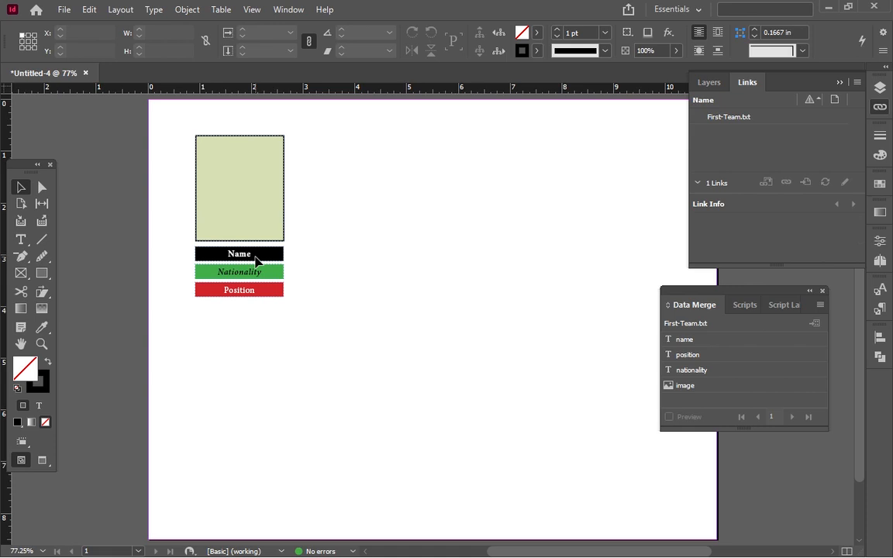
# Override the master's green image frame on page 1 and assign the image data field to it
pyautogui.click(844, 82)
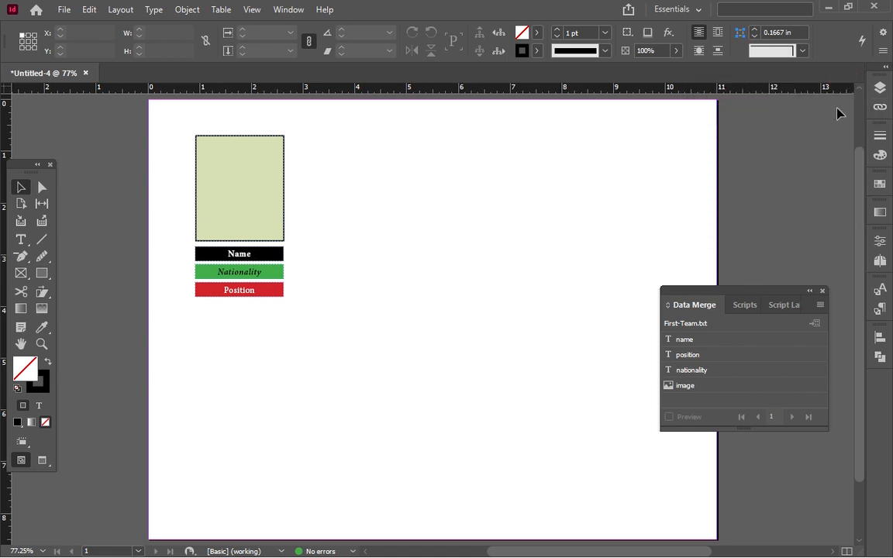
pyautogui.click(880, 263)
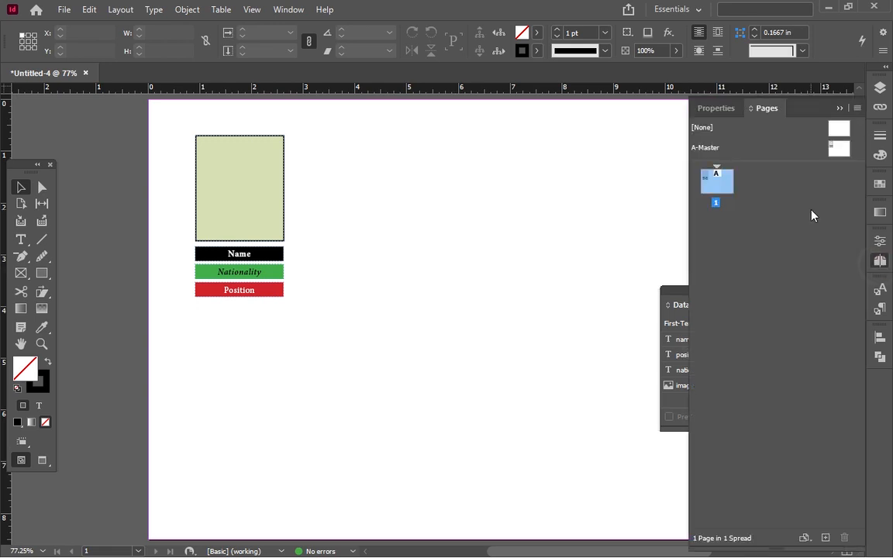
pyautogui.rightClick(723, 184)
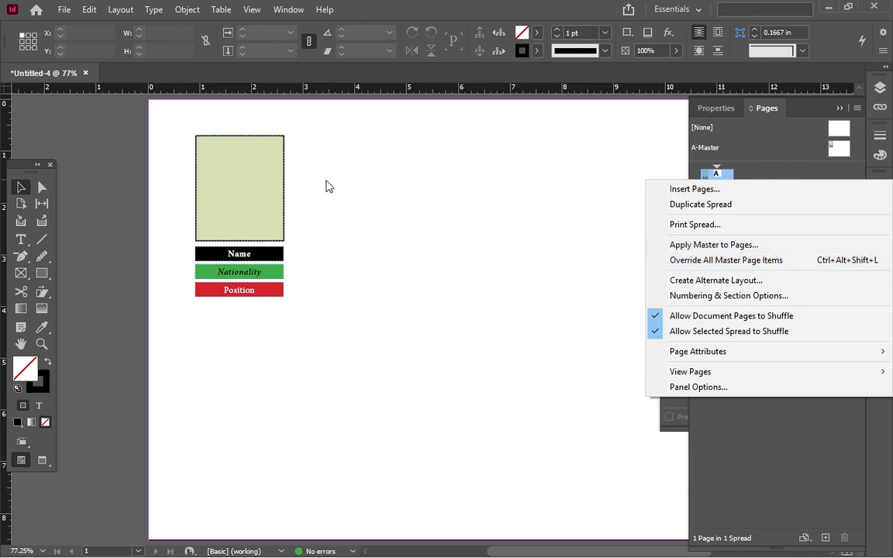
pyautogui.click(241, 207)
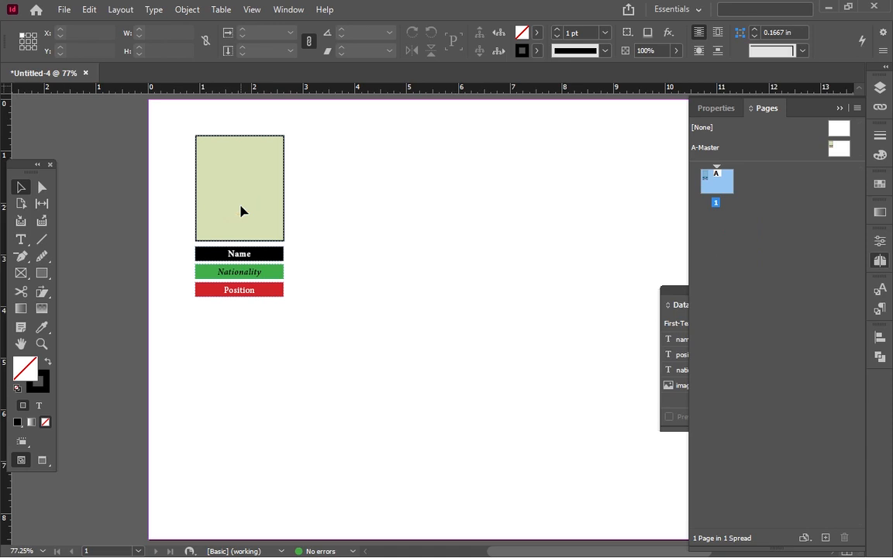
pyautogui.click(241, 207)
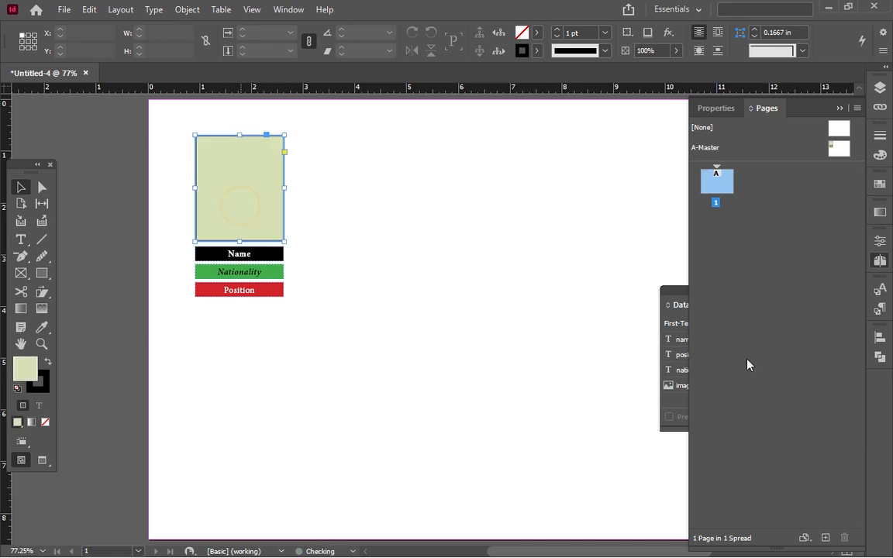
pyautogui.click(839, 110)
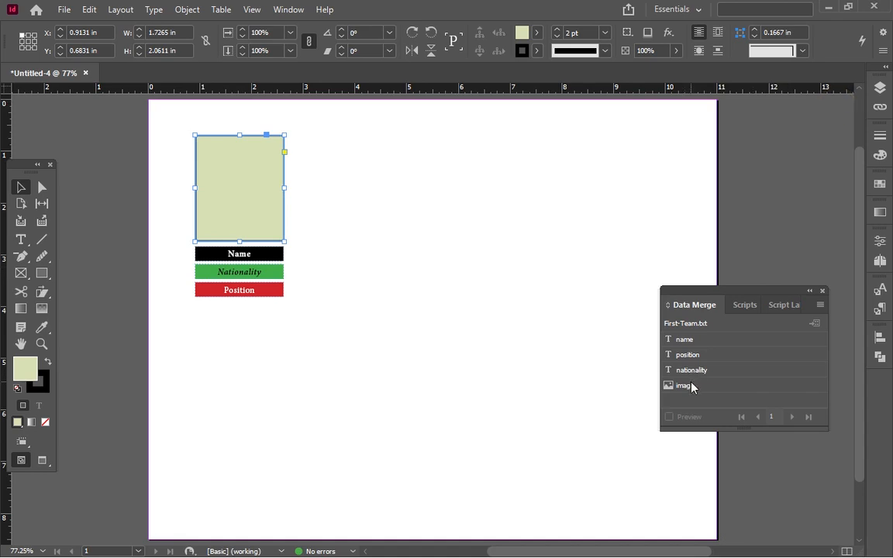
pyautogui.moveTo(691, 388); pyautogui.dragTo(251, 187)
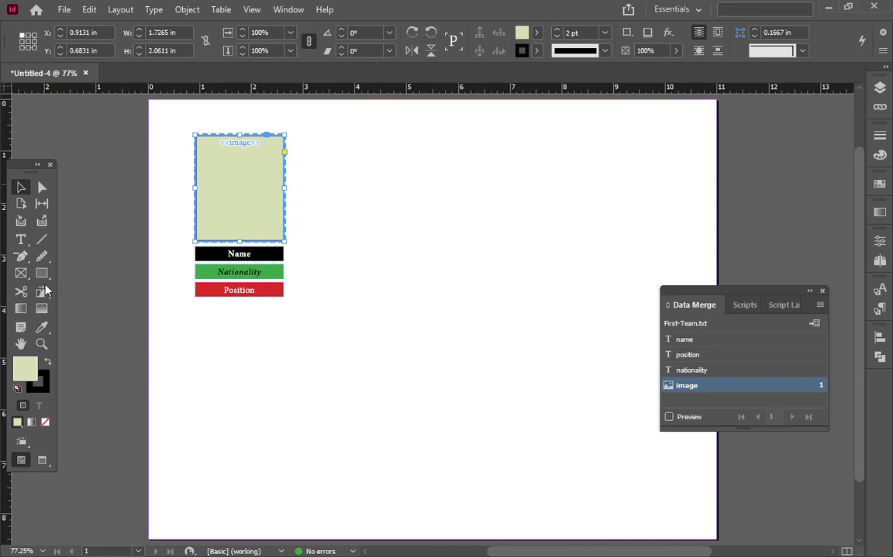
# Override the Name, Nationality and Position master frames on page 1 to make them editable
pyautogui.keyDown('shift'); pyautogui.click(233, 261); pyautogui.keyUp('shift')
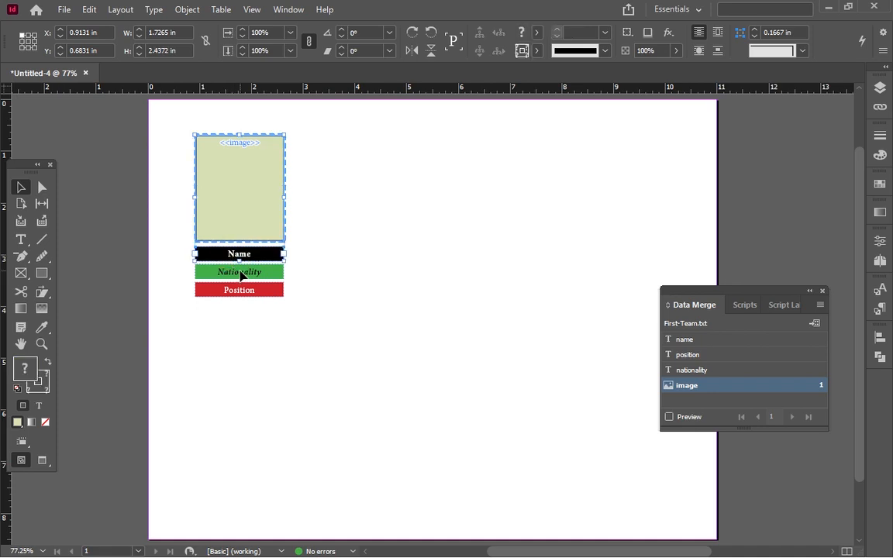
pyautogui.keyDown('shift'); pyautogui.click(240, 273); pyautogui.keyUp('shift')
pyautogui.keyDown('shift'); pyautogui.click(239, 292); pyautogui.keyUp('shift')
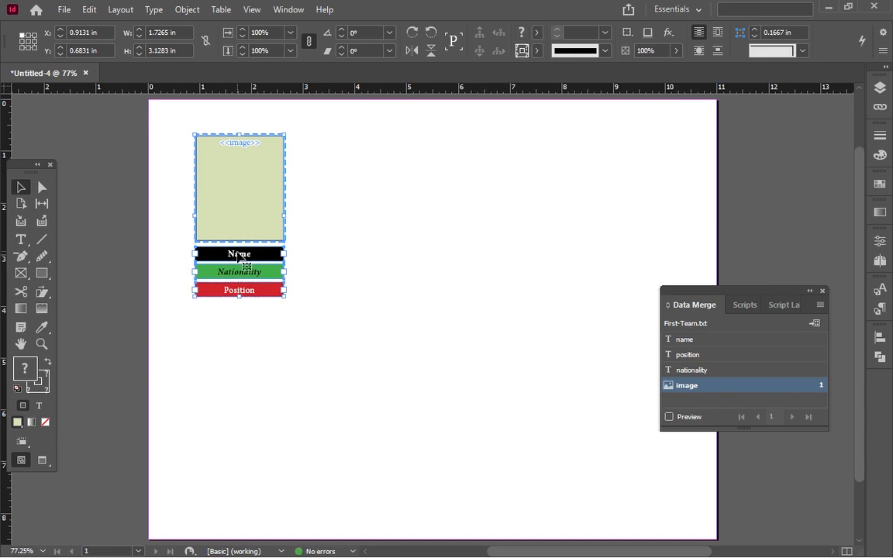
# Replace the Name, Nationality and Position placeholder texts with the name, nationality and position data fields
pyautogui.doubleClick(238, 255)
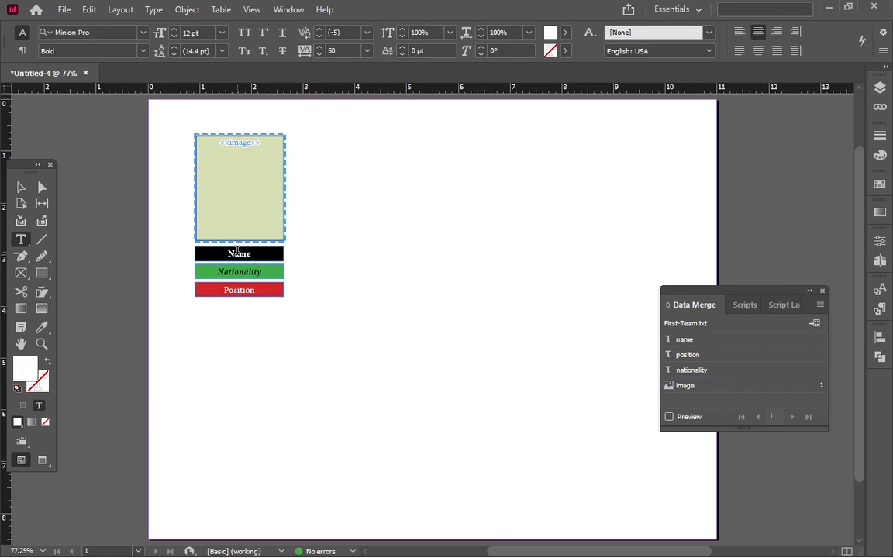
pyautogui.doubleClick(237, 253)
pyautogui.click(683, 339)
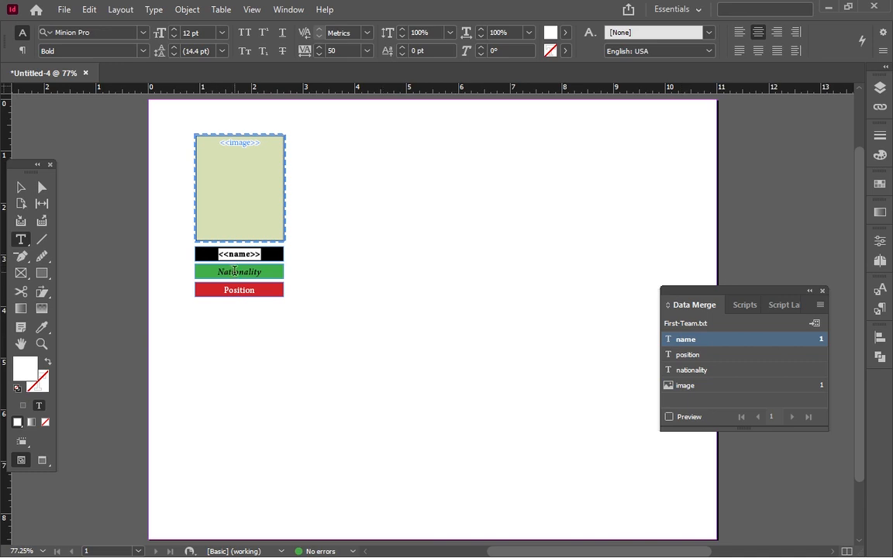
pyautogui.doubleClick(235, 271)
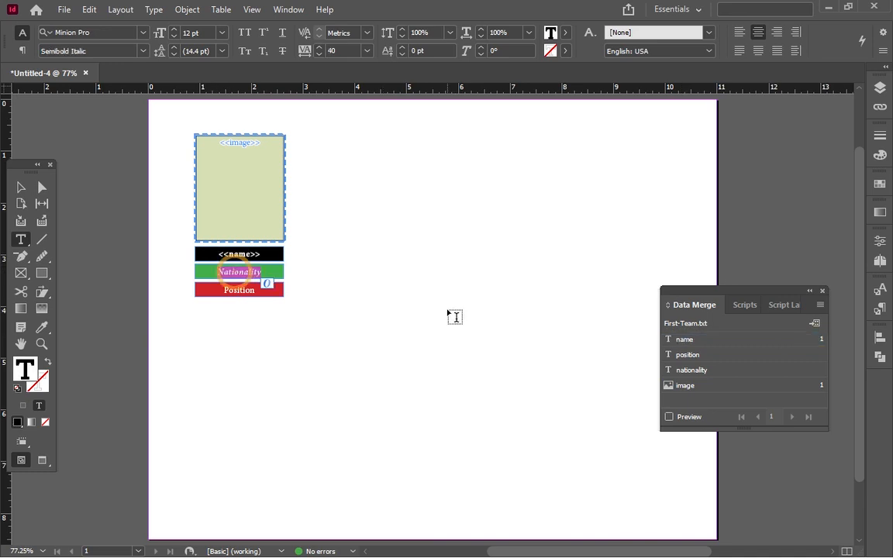
pyautogui.click(683, 370)
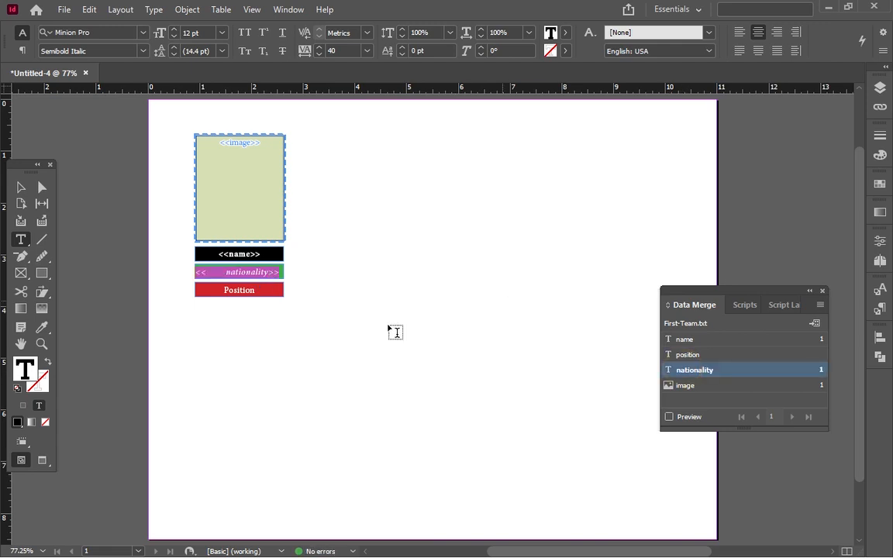
pyautogui.doubleClick(234, 289)
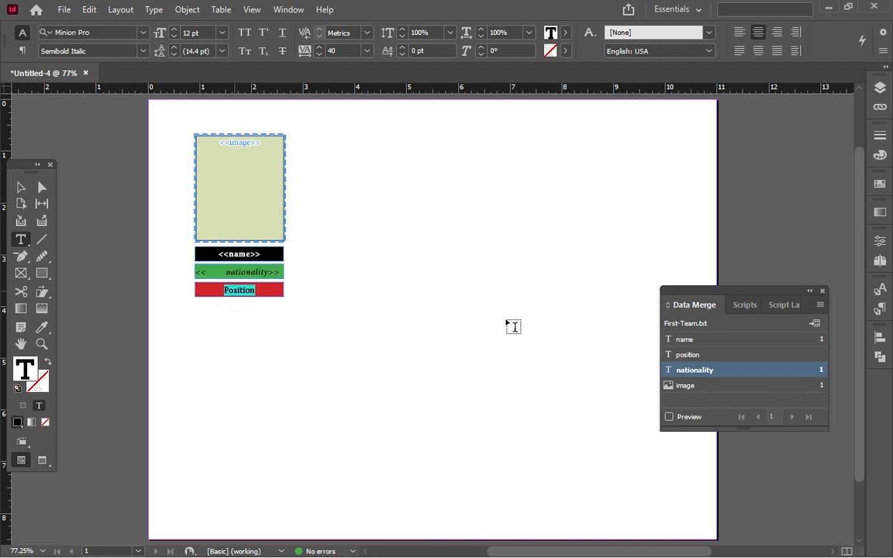
pyautogui.click(688, 356)
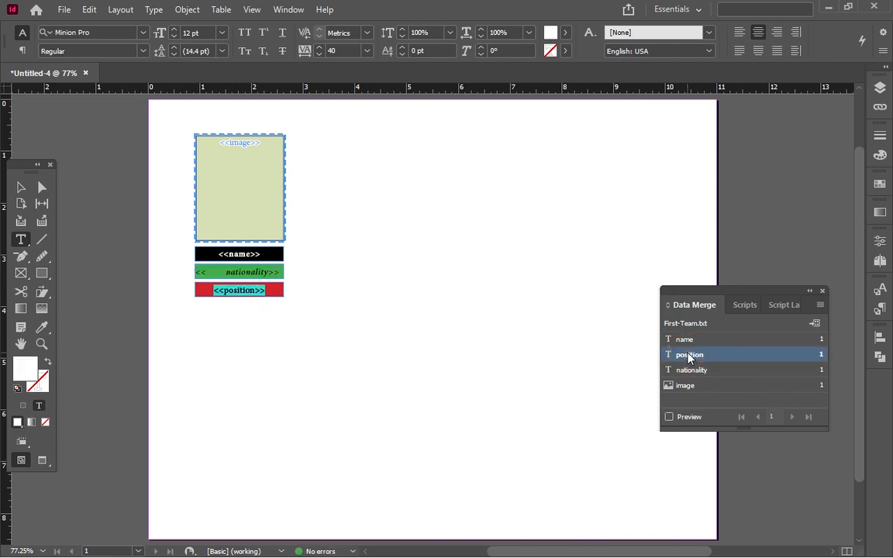
# Turn on the data merge preview and step through the player records up to record 6
pyautogui.click(667, 418)
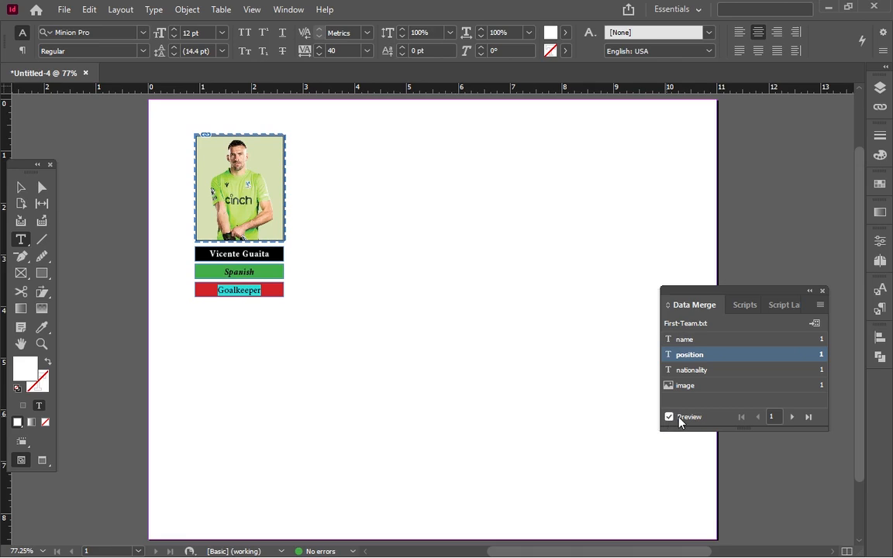
pyautogui.click(794, 417)
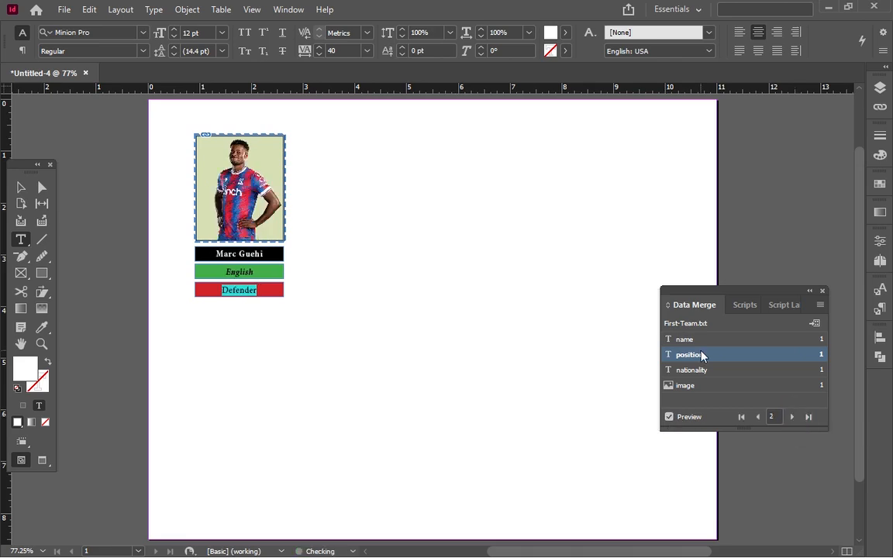
pyautogui.click(22, 189)
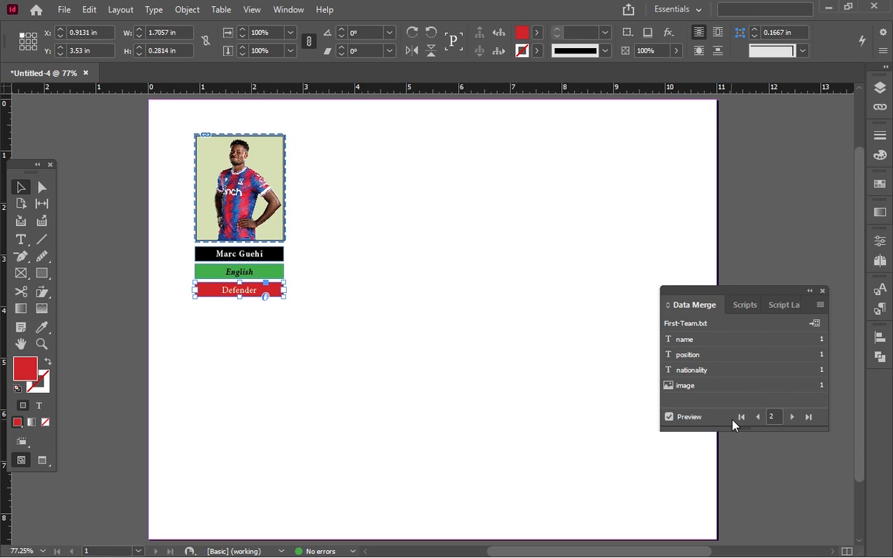
pyautogui.click(794, 418)
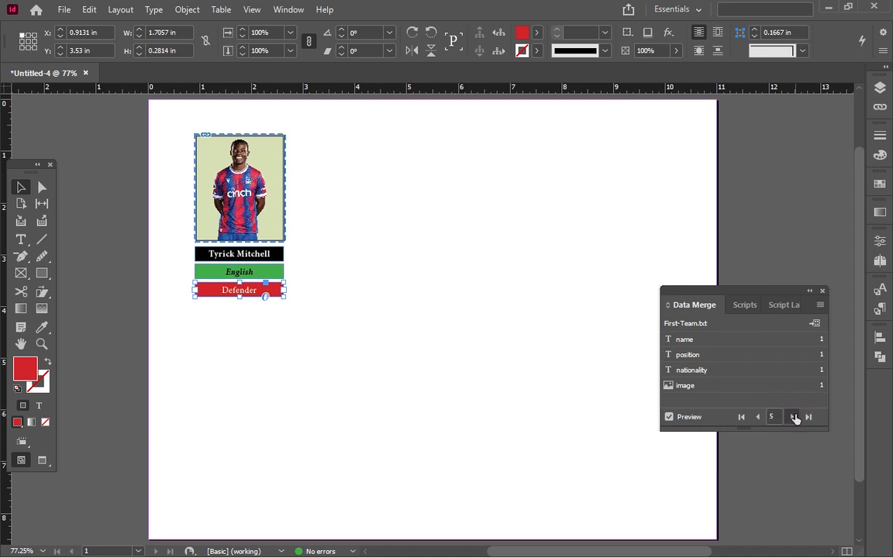
pyautogui.click(789, 418)
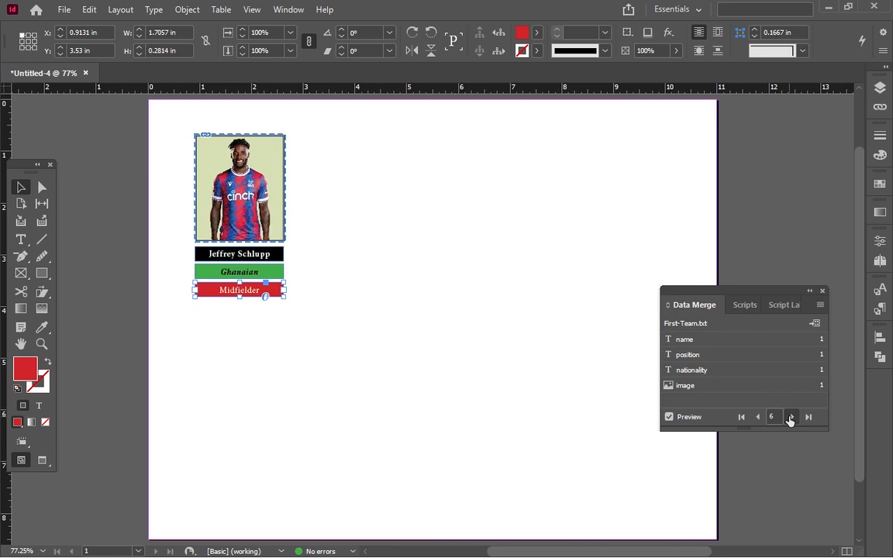
# Start creating the merged document with all records and set Records per Document Page to Multiple Records
pyautogui.click(824, 305)
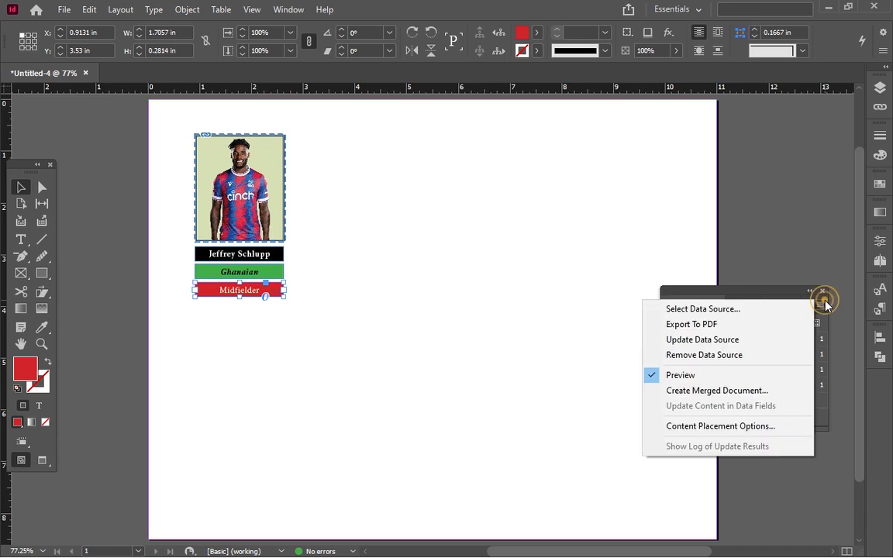
pyautogui.click(722, 392)
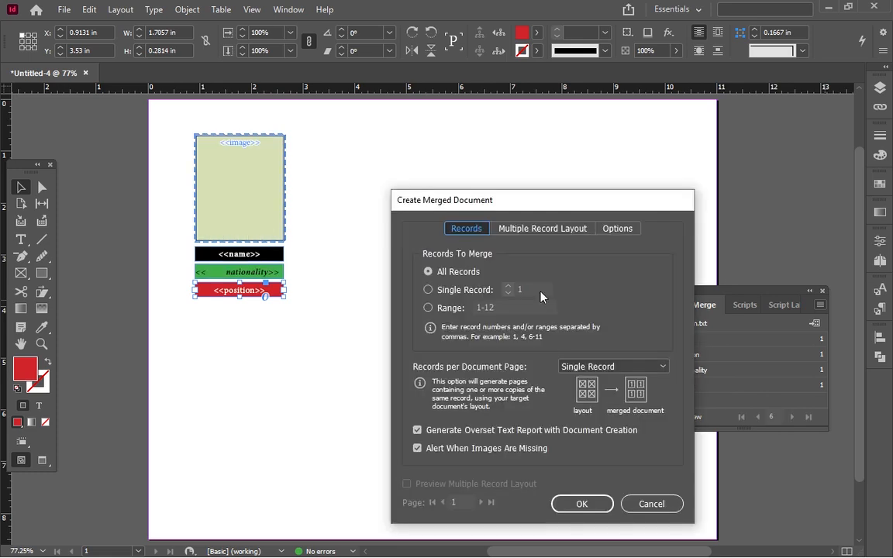
pyautogui.click(545, 228)
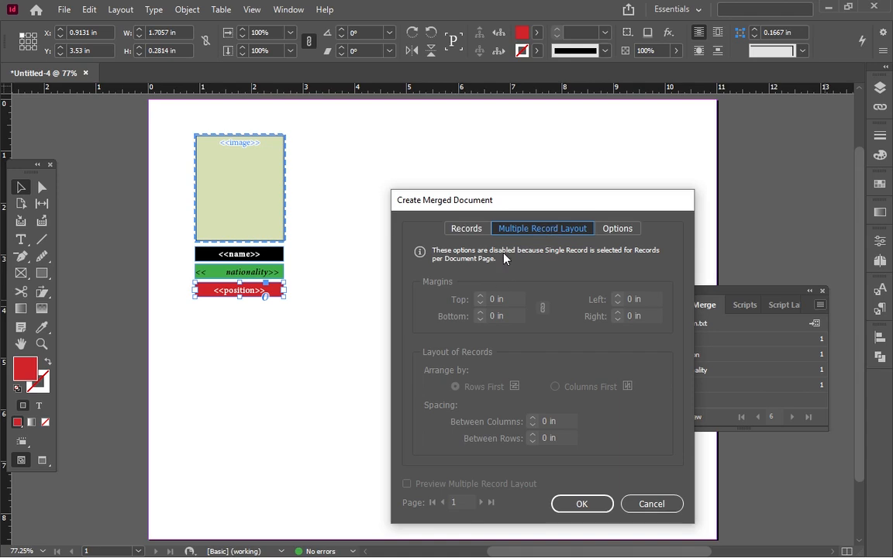
pyautogui.click(467, 228)
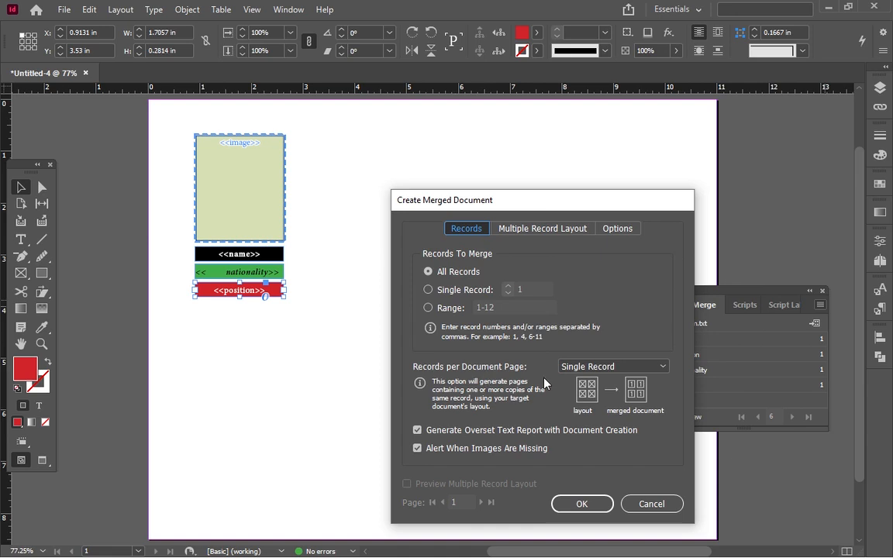
pyautogui.click(629, 370)
pyautogui.click(613, 397)
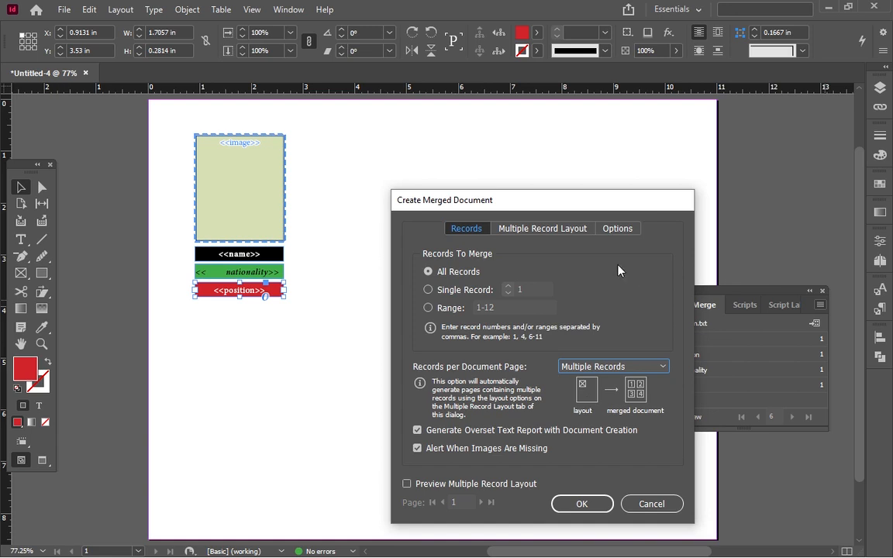
# Turn on the multiple record layout preview and move the dialog aside to expose the player cards
pyautogui.click(557, 229)
pyautogui.click(558, 229)
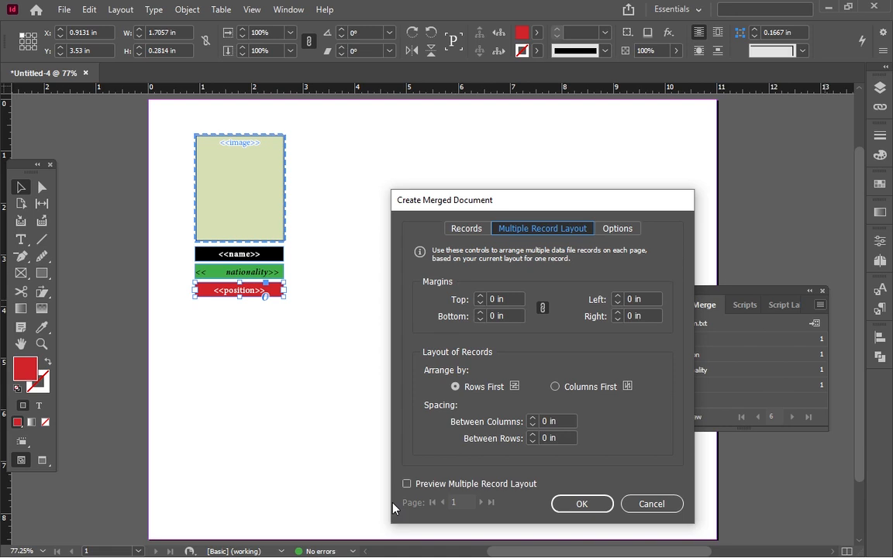
pyautogui.click(405, 482)
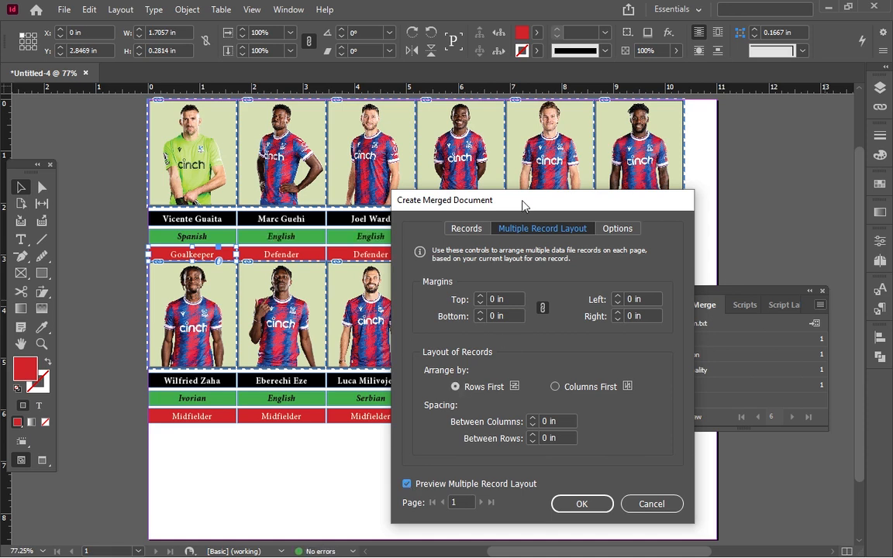
pyautogui.moveTo(523, 205); pyautogui.dragTo(164, 169)
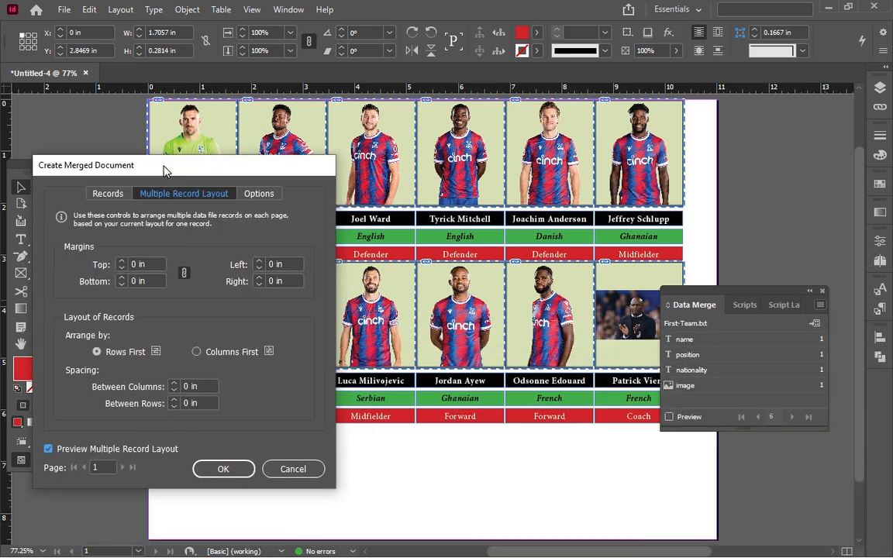
# Set all layout margins to 0.0625 in, with 0.0625 in spacing between columns and 0.1875 in between rows
pyautogui.click(120, 259)
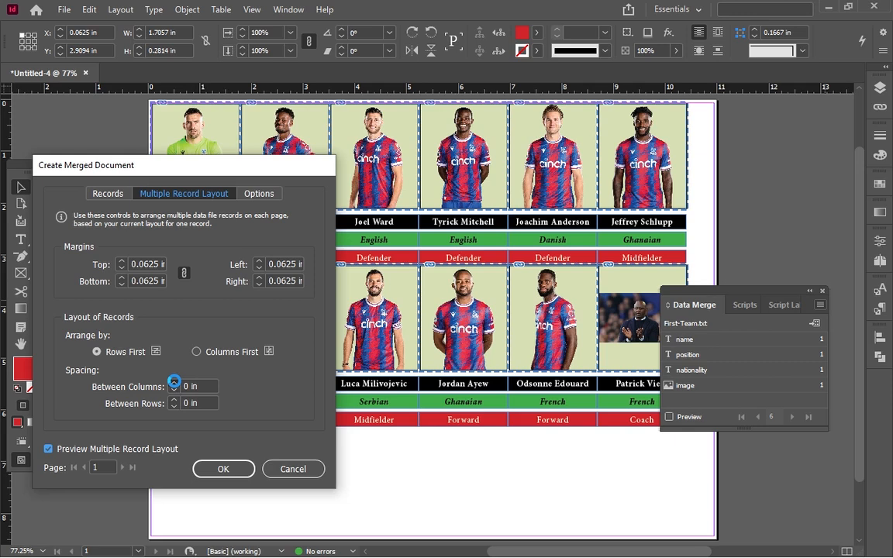
pyautogui.click(174, 381)
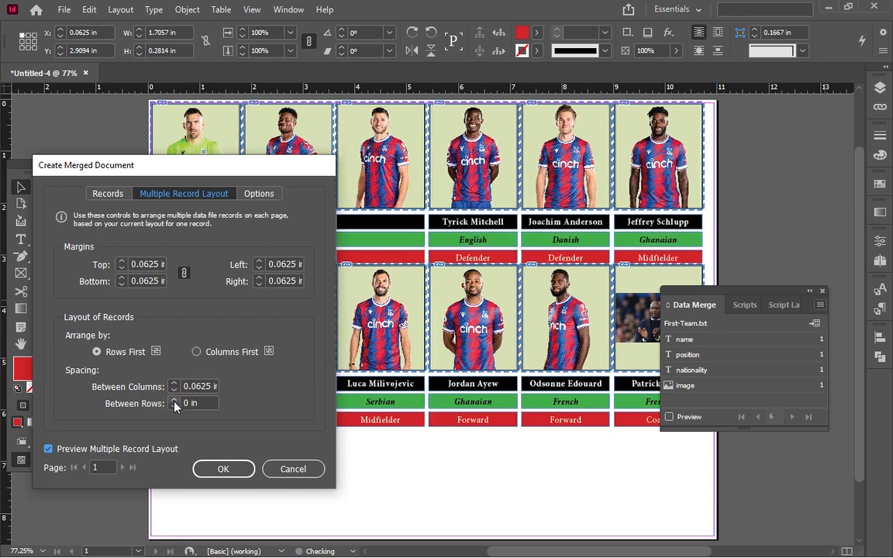
pyautogui.click(173, 400)
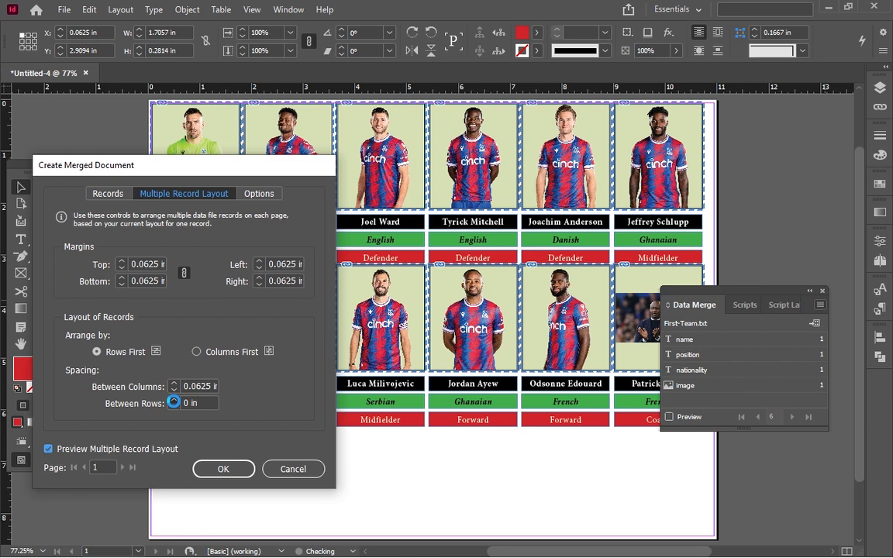
pyautogui.click(173, 400)
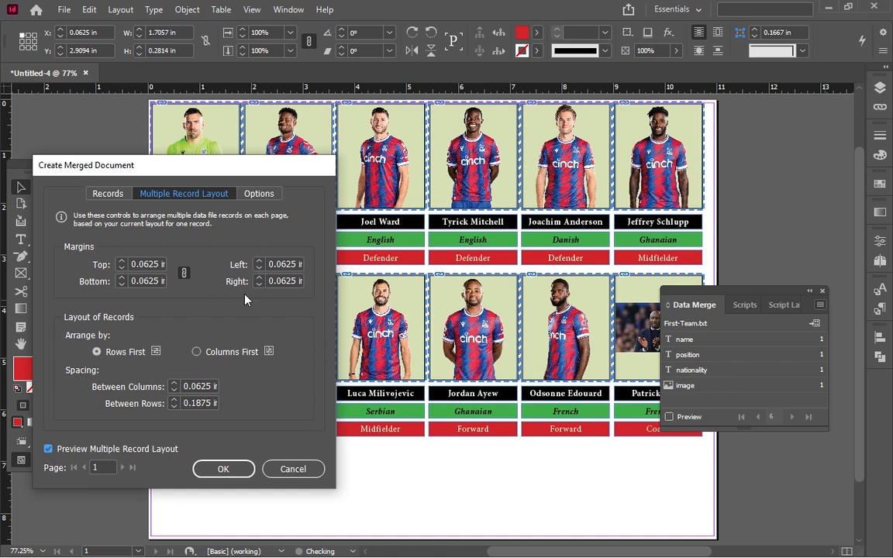
# Try arranging the records Columns First and return to Rows First
pyautogui.click(195, 353)
pyautogui.click(196, 353)
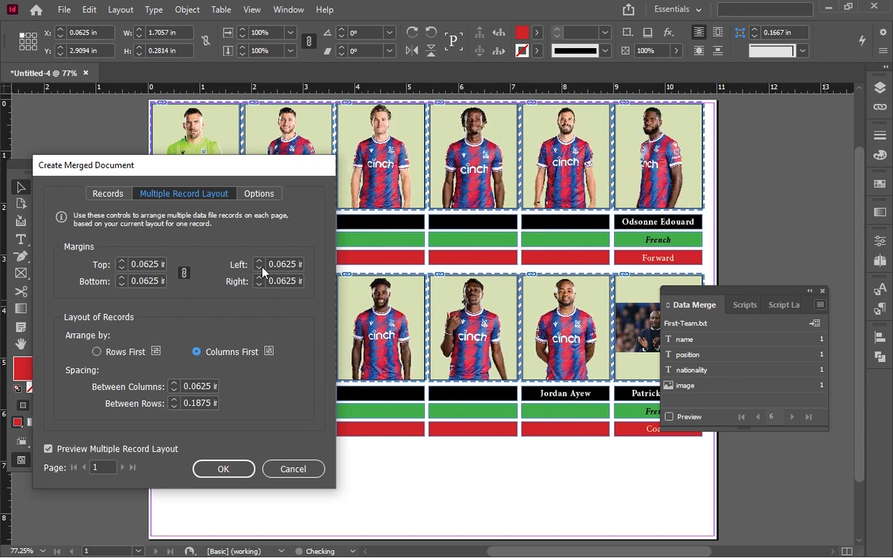
pyautogui.click(95, 350)
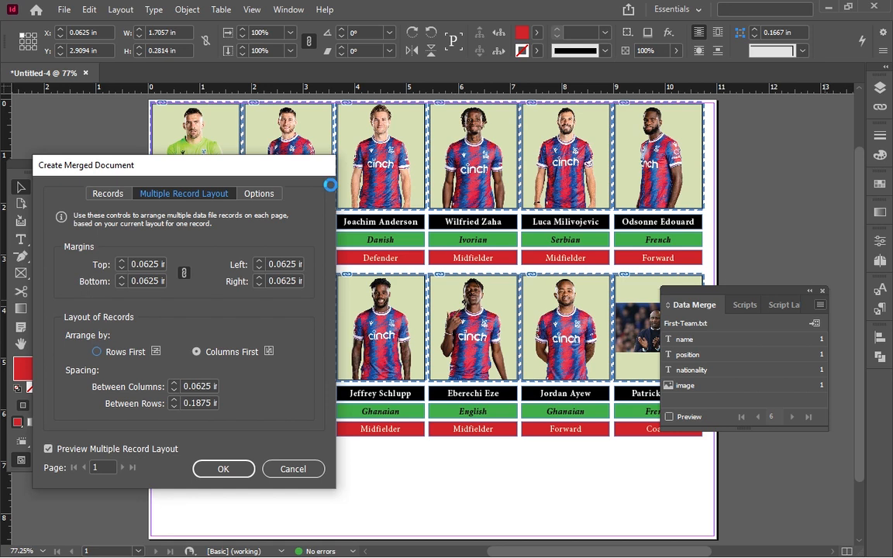
# Center the merged images in their frames, trying Fit Images to Frames before returning to Fit Images Proportionally
pyautogui.click(263, 195)
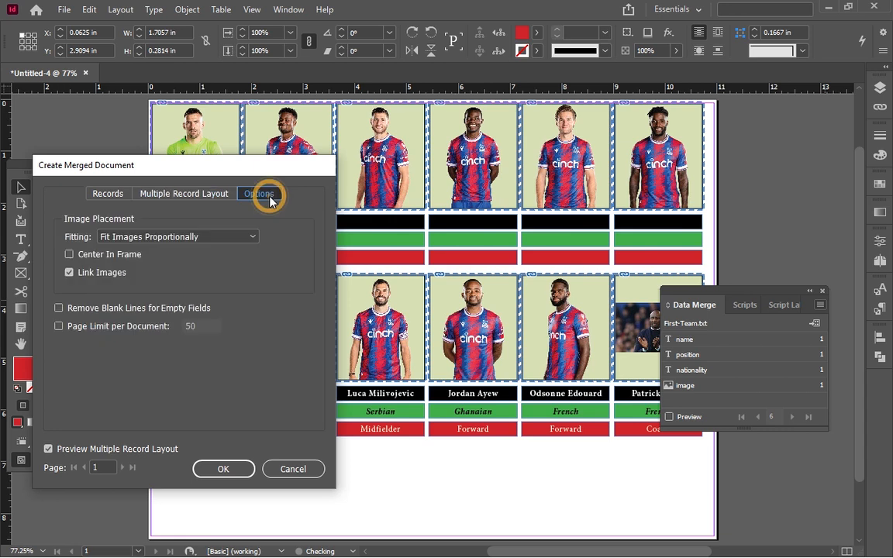
pyautogui.click(235, 237)
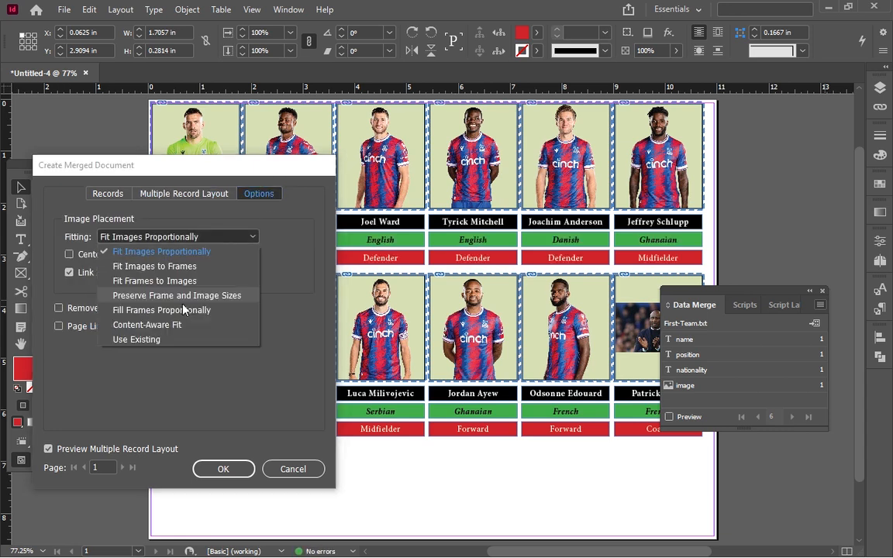
pyautogui.click(220, 268)
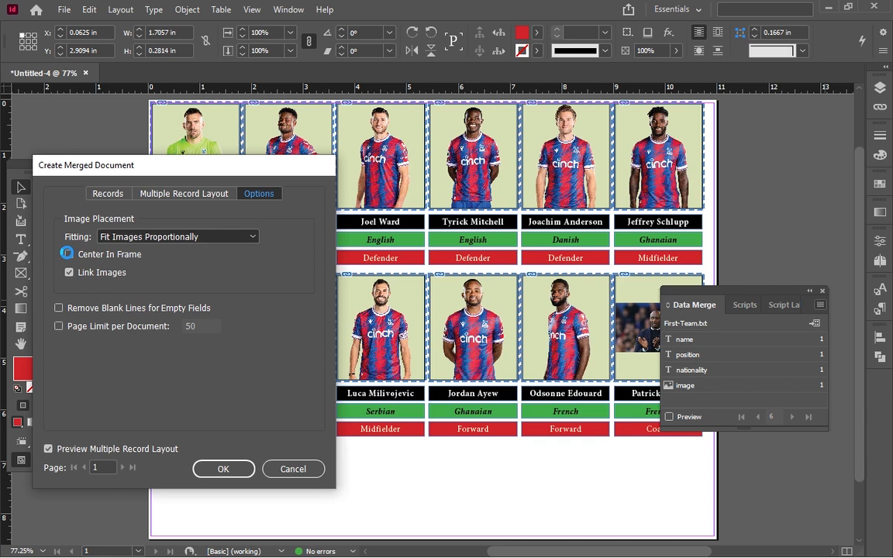
pyautogui.click(70, 255)
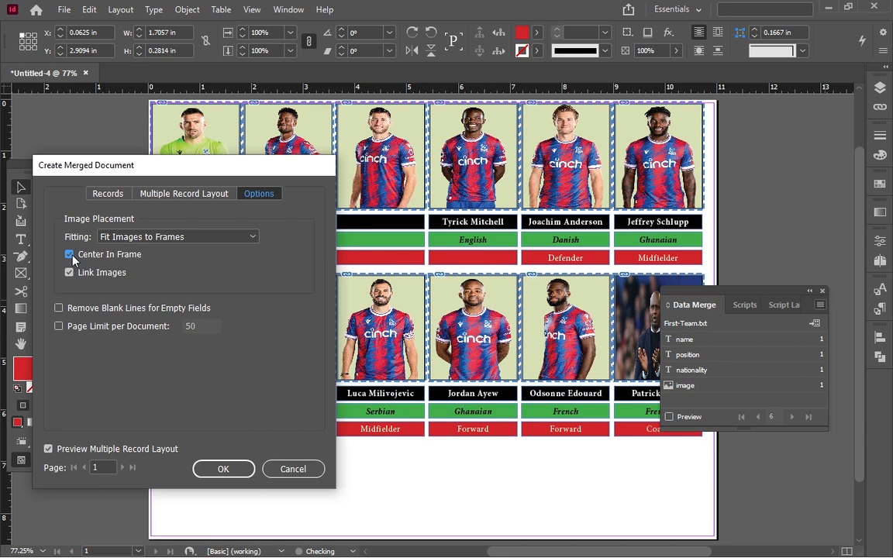
pyautogui.click(155, 236)
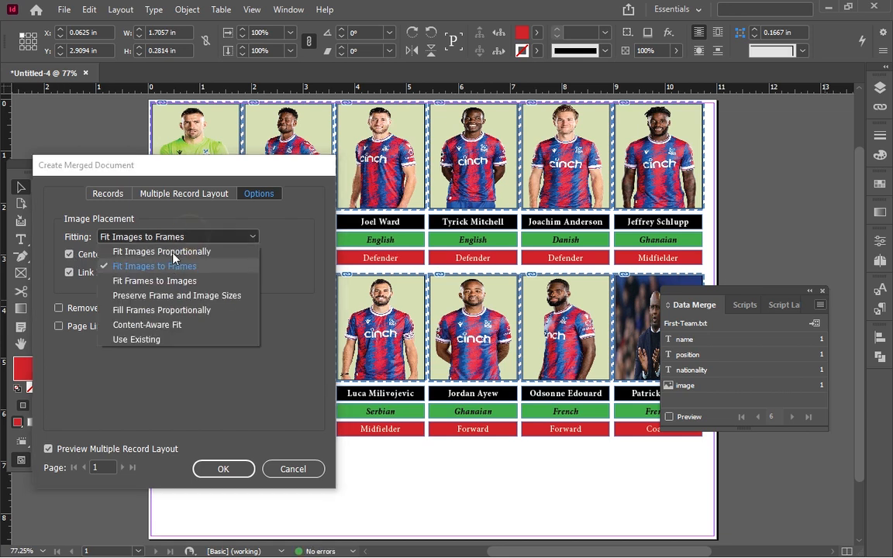
pyautogui.click(173, 256)
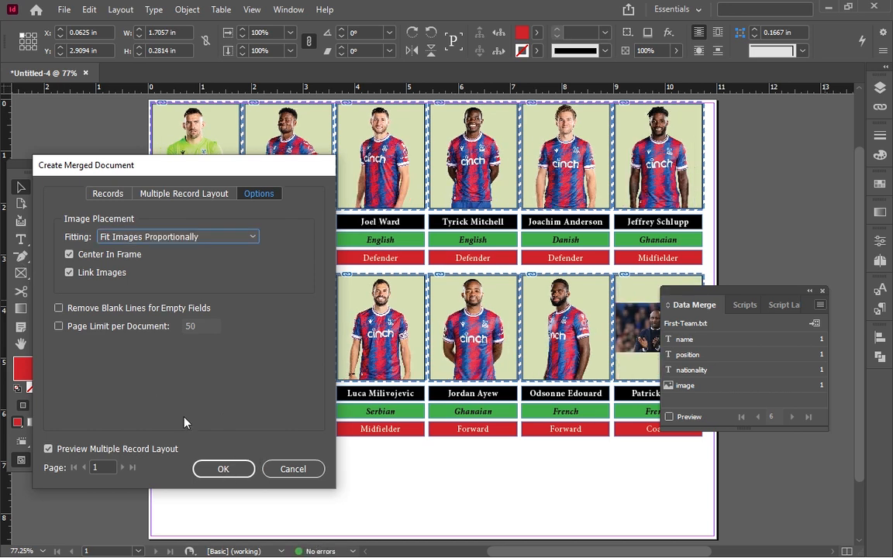
# Generate the merged document, dismiss the overset text report and close the Data Merge panel
pyautogui.click(220, 469)
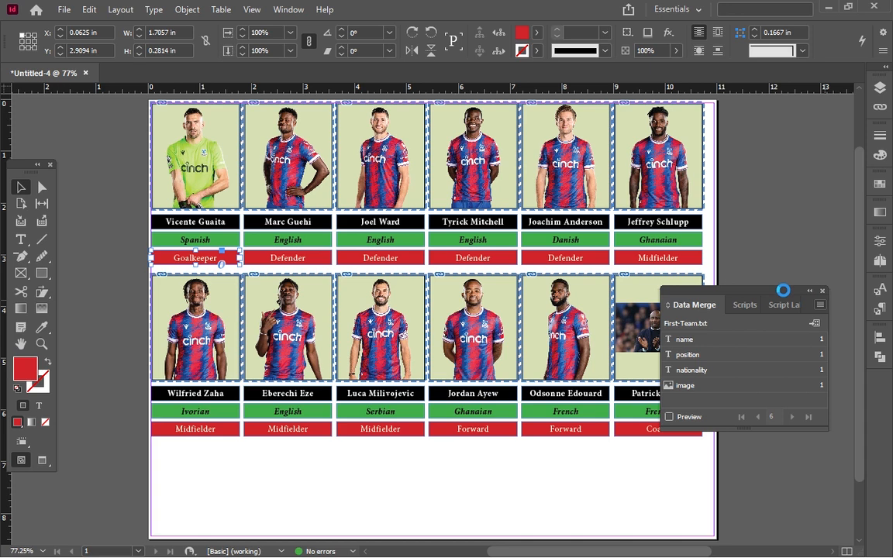
pyautogui.hotkey('ctrl', 'alt', '5')
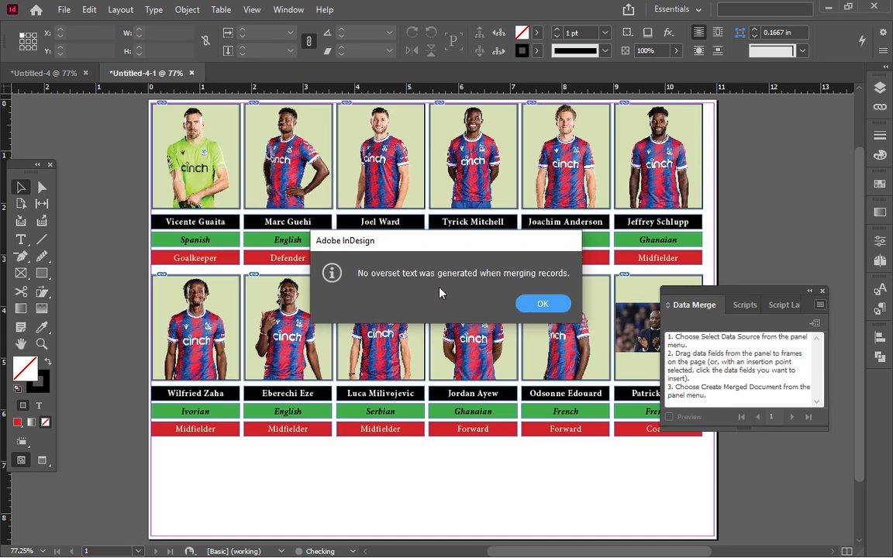
pyautogui.click(535, 305)
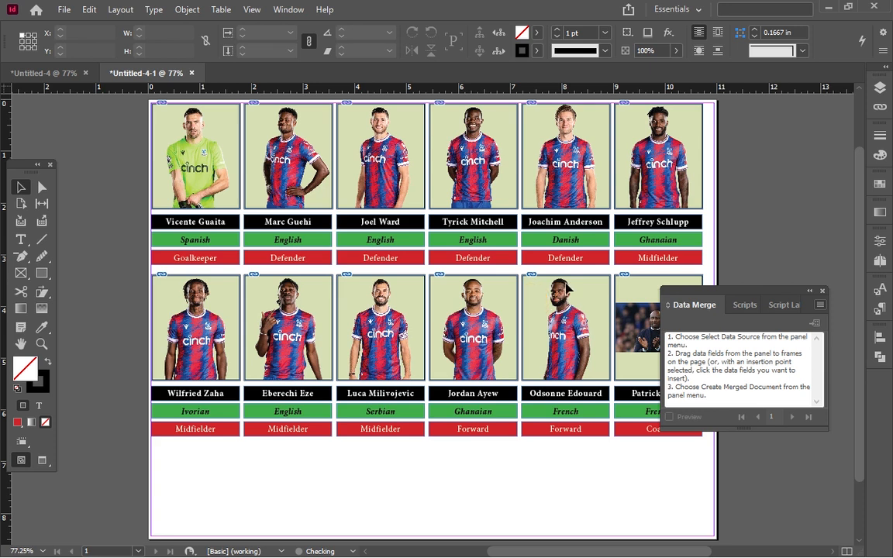
pyautogui.click(823, 292)
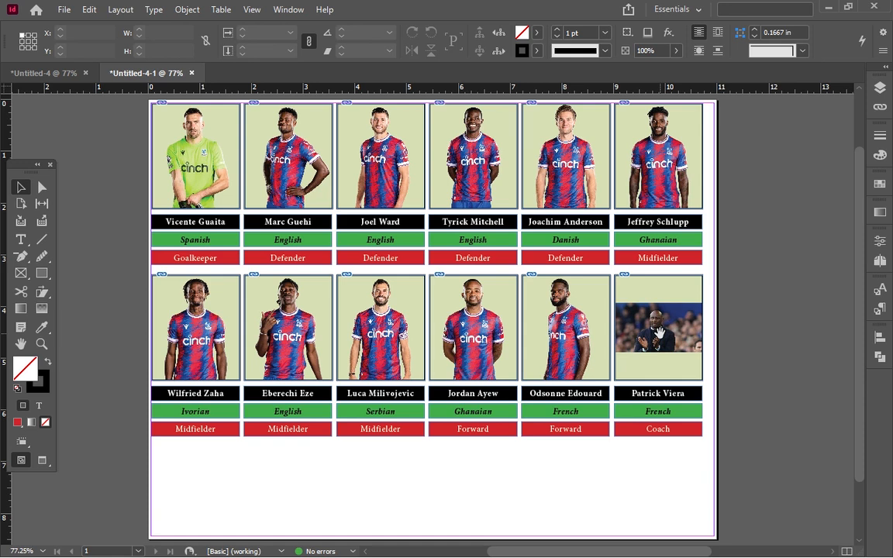
# Fit the coach's photo with Fill Frame Proportionally
pyautogui.click(659, 331)
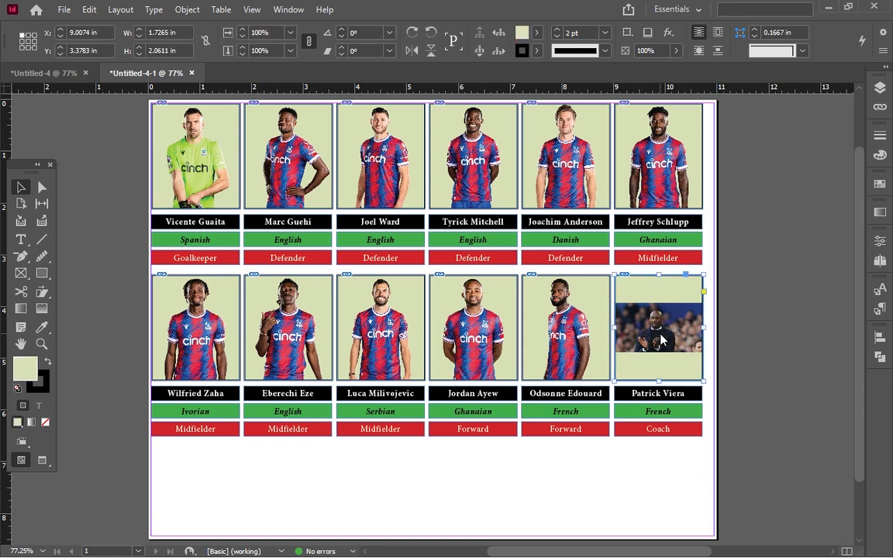
pyautogui.rightClick(661, 338)
pyautogui.moveTo(663, 334)
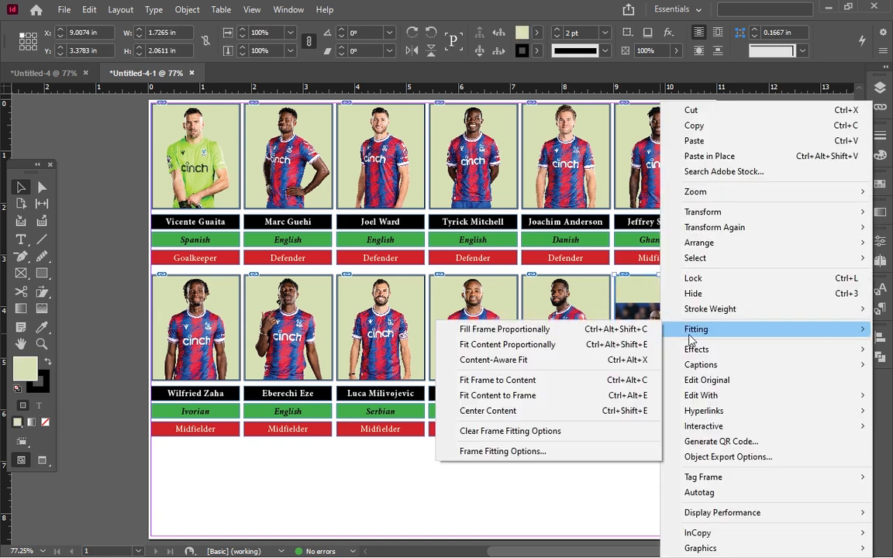
pyautogui.click(636, 336)
# Nudge the coach's image frame sideways to an X position of 9.0352 in
pyautogui.press('Right')
pyautogui.press('Right')
pyautogui.press('Right')
pyautogui.press('Right')
pyautogui.press('Right')
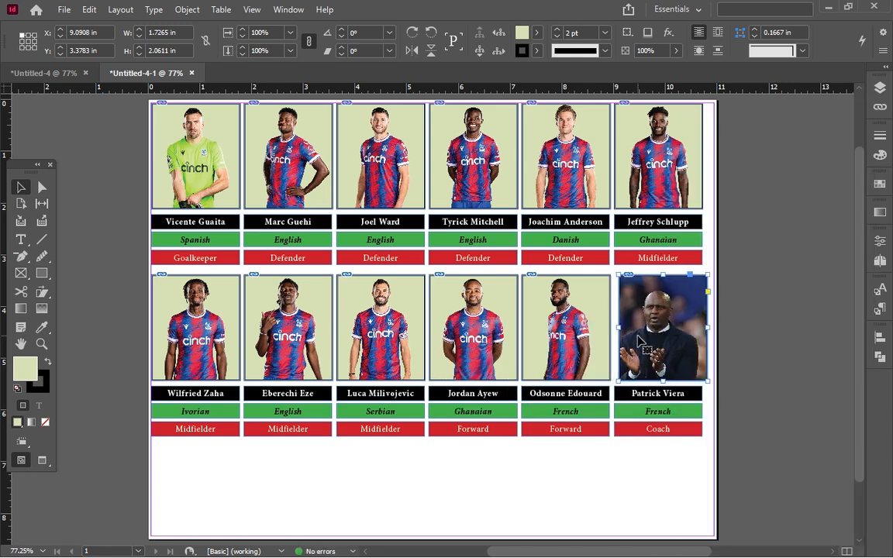
pyautogui.press('Left')
pyautogui.press('Left')
pyautogui.press('Left')
pyautogui.press('Left')
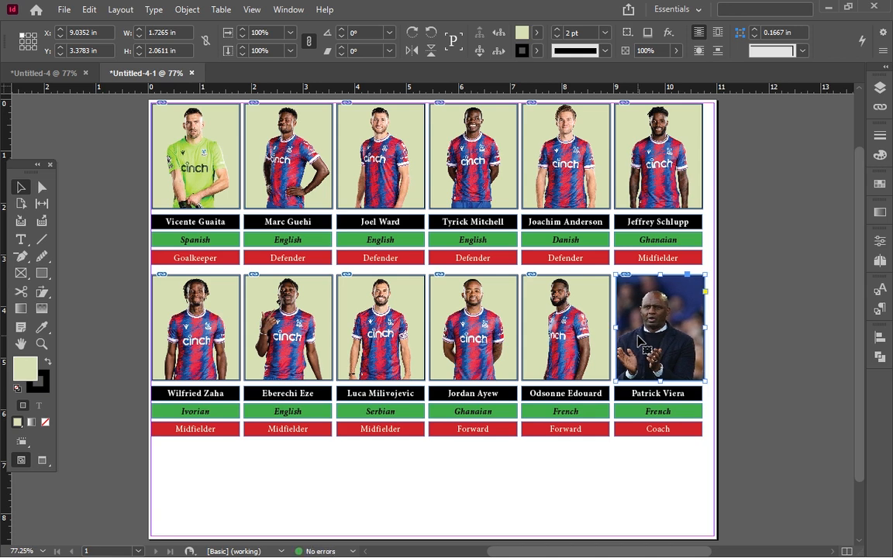
pyautogui.click(729, 297)
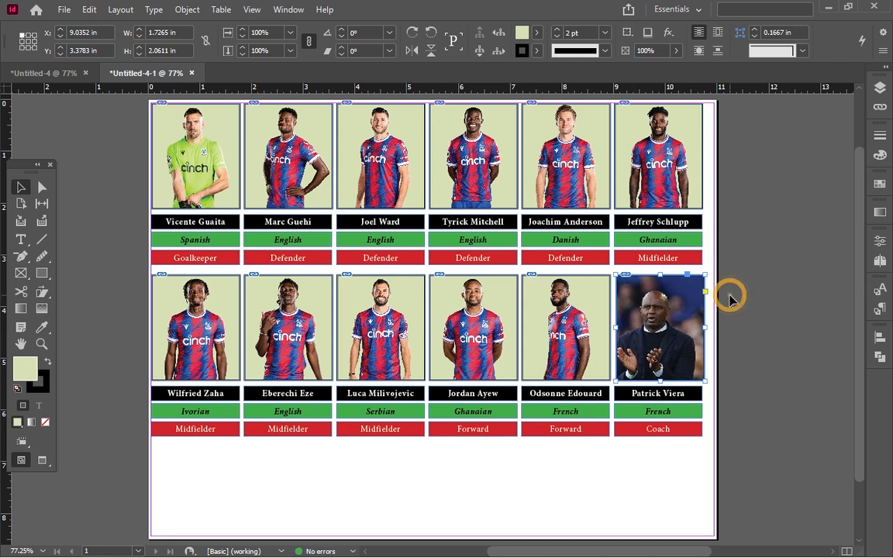
# Shift the coach's photo to the right inside its frame, to an X offset of -0.833 in, and deselect it
pyautogui.click(665, 310)
pyautogui.click(665, 310)
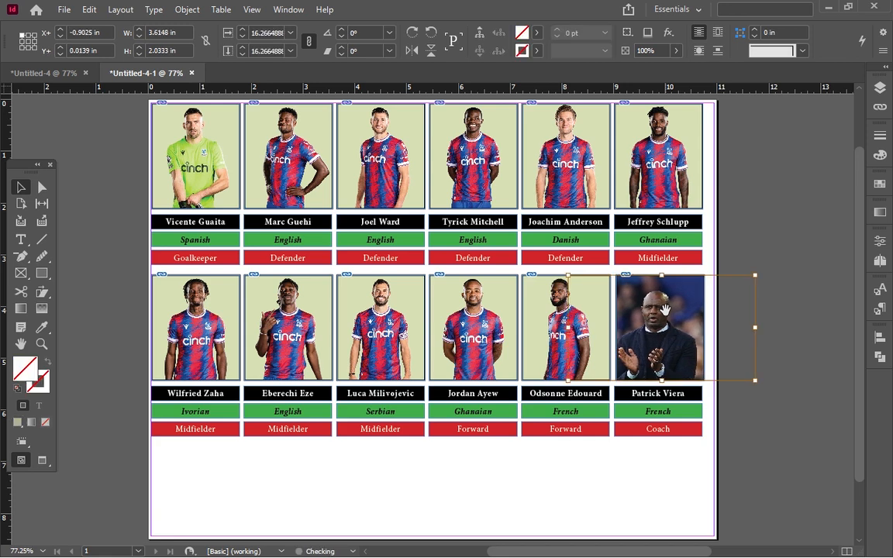
pyautogui.press('Right')
pyautogui.press('Right')
pyautogui.press('Right')
pyautogui.press('Right')
pyautogui.press('Right')
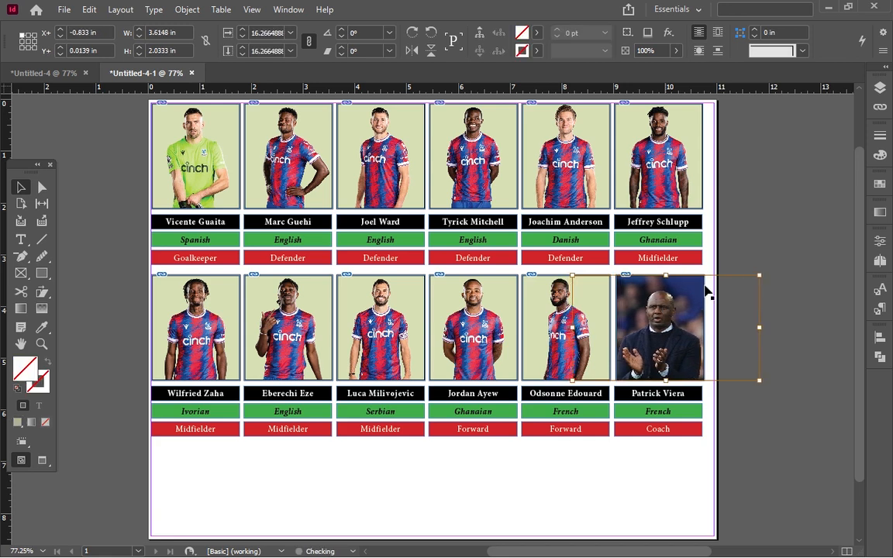
pyautogui.click(756, 233)
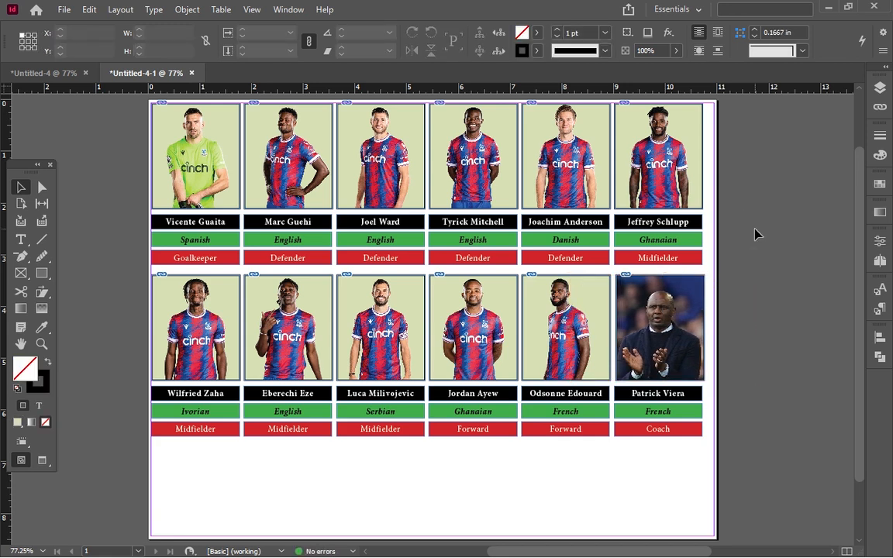
# Switch to the preview screen mode and move all the player cards down to about X 0.15 in, Y 1.31 in
pyautogui.press('w')
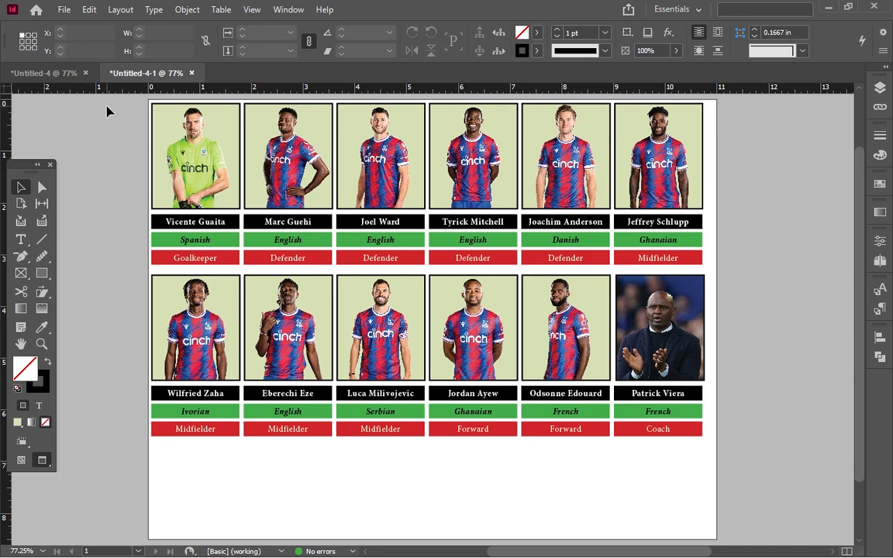
pyautogui.moveTo(122, 97)
pyautogui.mouseDown()
pyautogui.moveTo(172, 159)
pyautogui.moveTo(445, 362)
pyautogui.moveTo(641, 468)
pyautogui.moveTo(737, 479)
pyautogui.mouseUp()
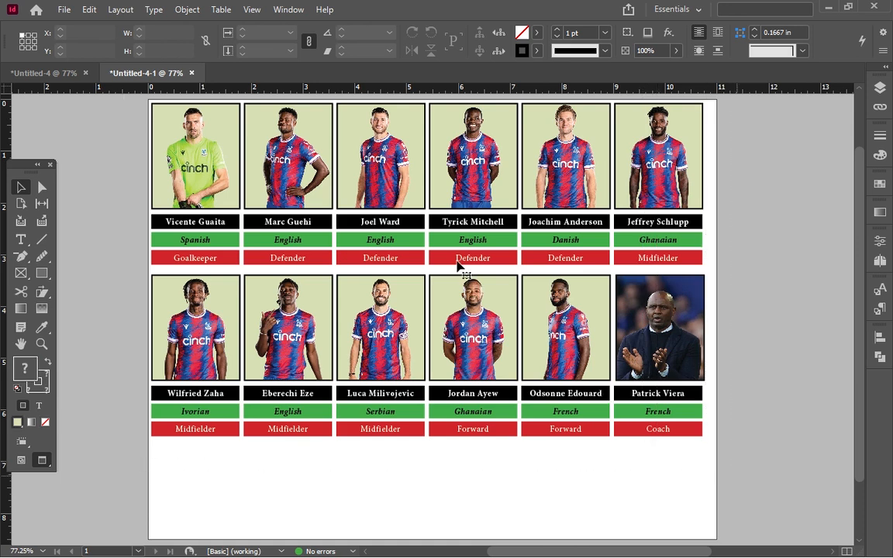
pyautogui.hotkey('ctrl', 'a')
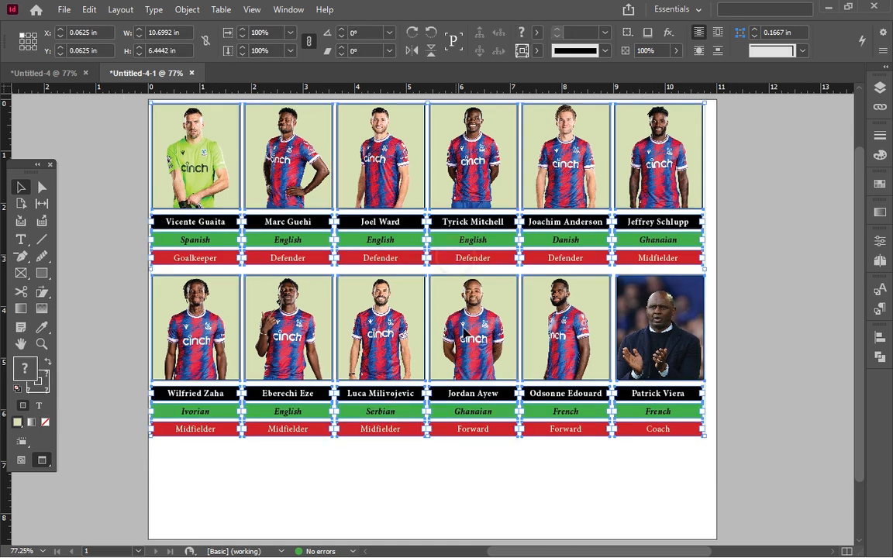
pyautogui.moveTo(464, 332)
pyautogui.mouseDown()
pyautogui.moveTo(474, 360)
pyautogui.moveTo(466, 366)
pyautogui.moveTo(461, 326)
pyautogui.mouseUp()
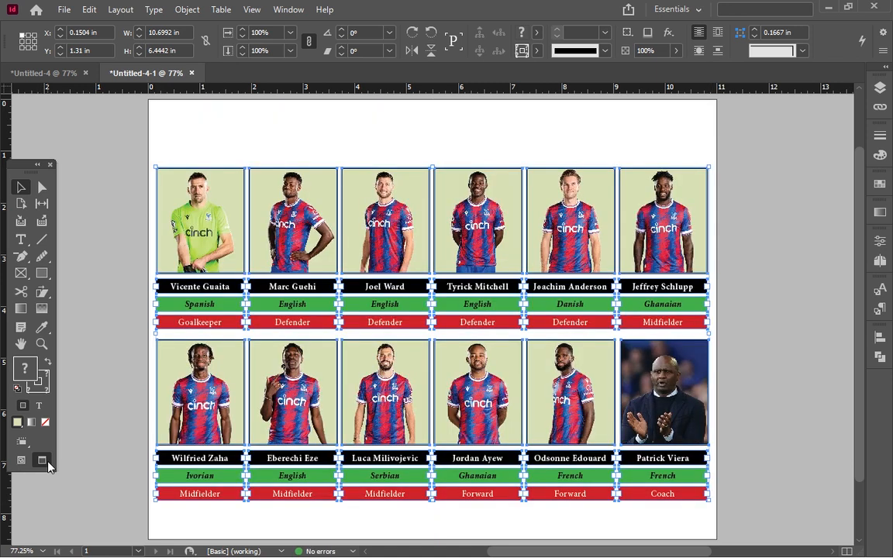
# Display the merged squad page in Presentation mode
pyautogui.click(47, 463)
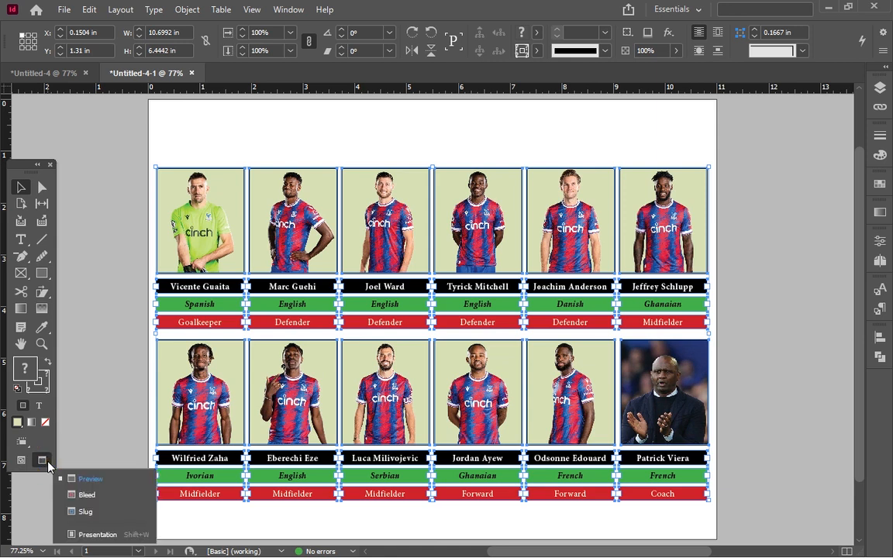
pyautogui.click(97, 535)
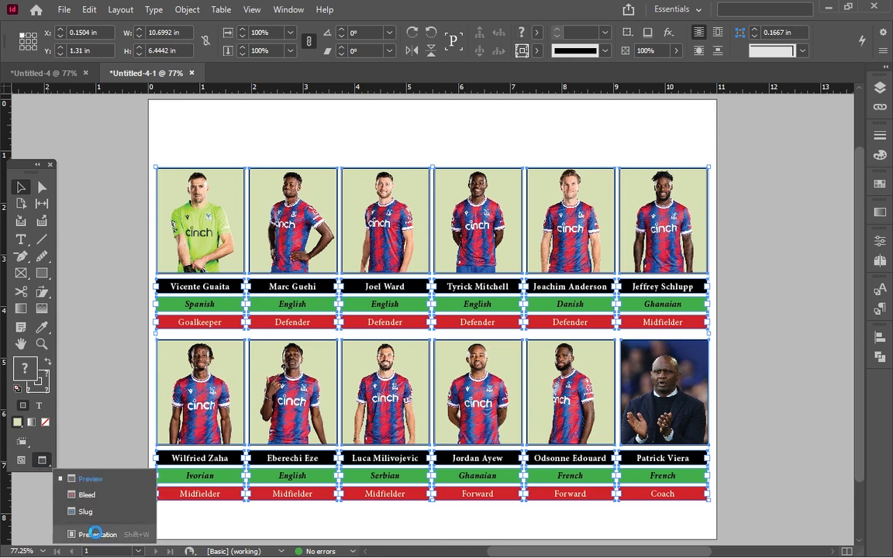